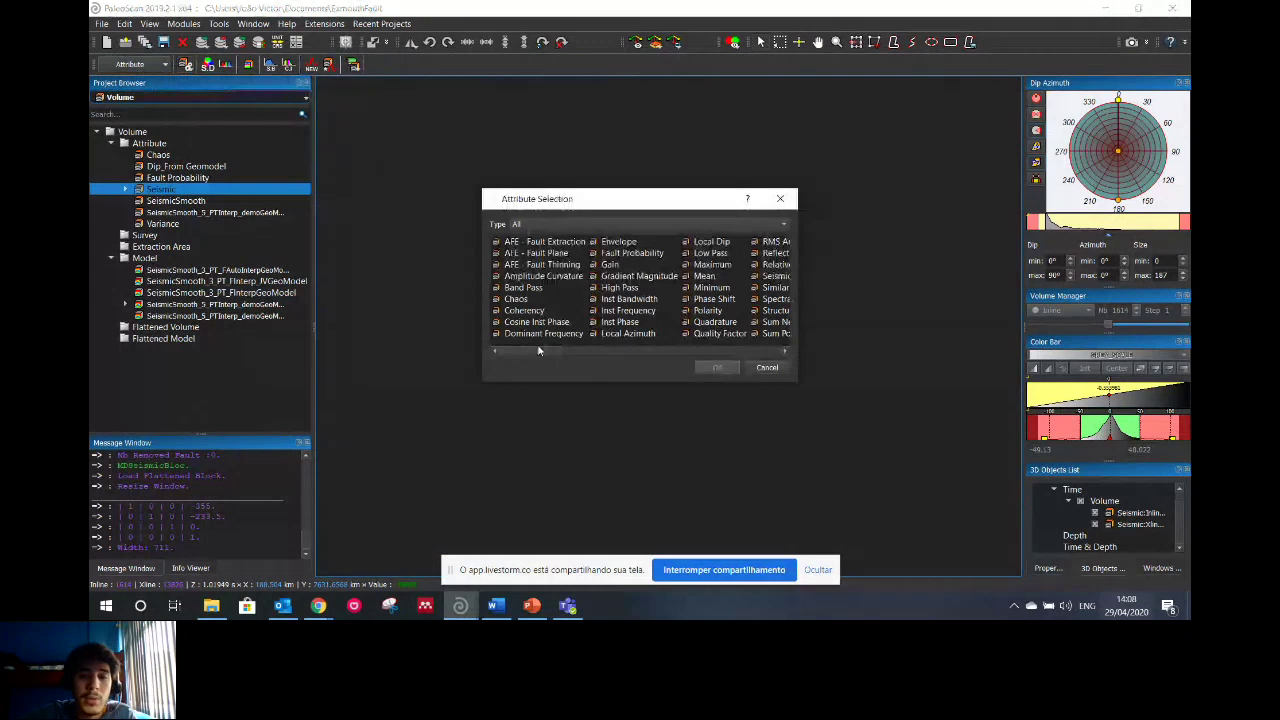
Set up a Variance attribute computation using the Seismic volume as input
{"action": "left_click_drag", "start_coordinate": [538, 350], "coordinate": [695, 290]}
{"action": "left_click", "coordinate": [697, 288]}
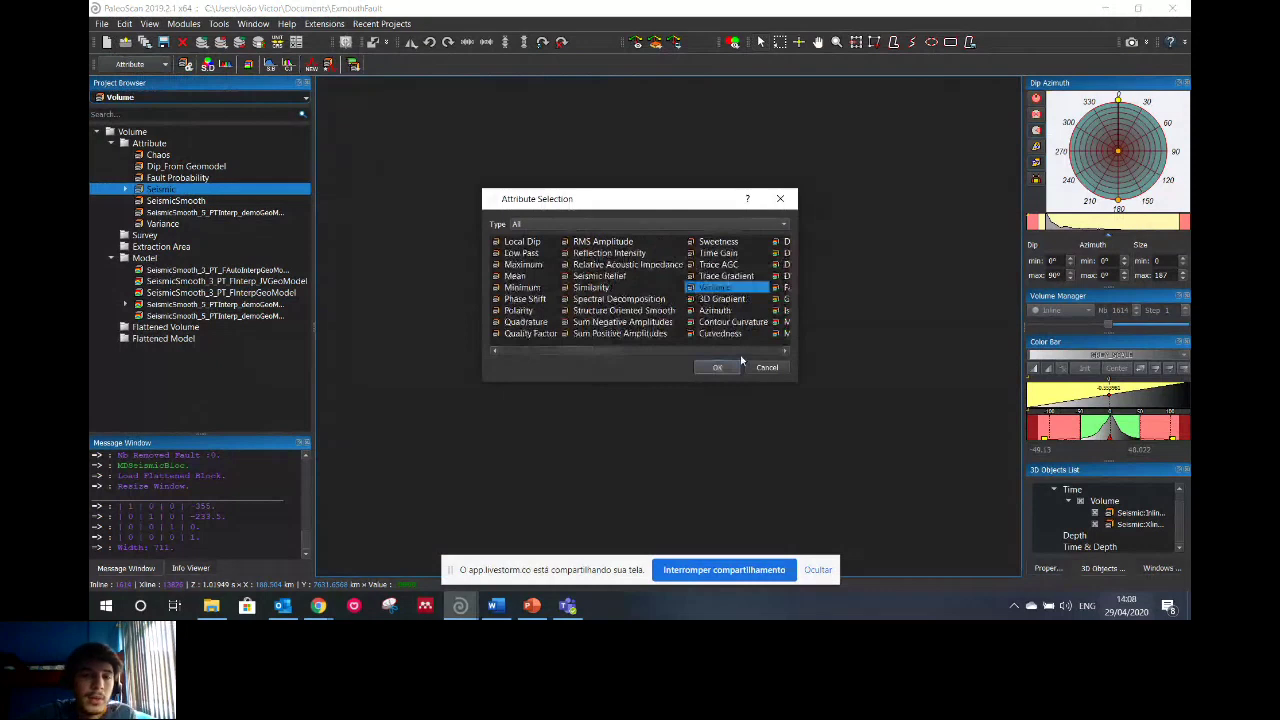
{"action": "left_click", "coordinate": [720, 367]}
{"action": "left_click_drag", "start_coordinate": [153, 189], "coordinate": [298, 167]}
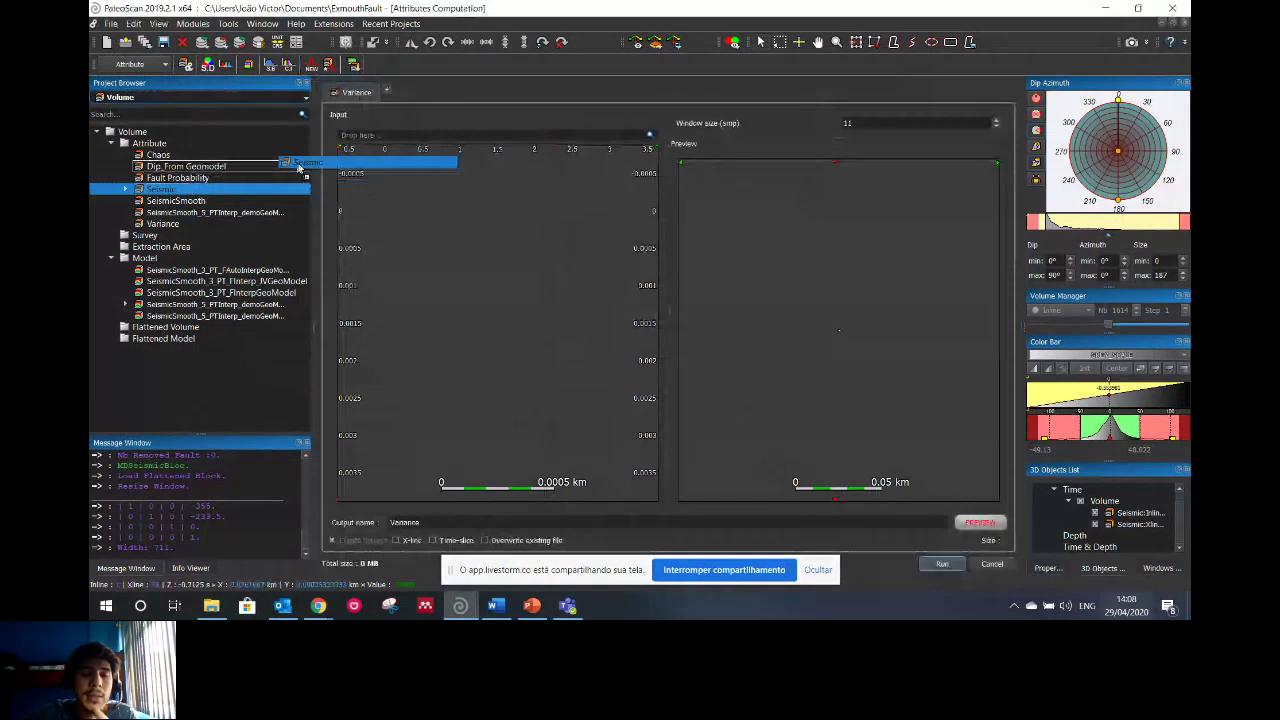
{"action": "left_click_drag", "start_coordinate": [298, 167], "coordinate": [460, 190]}
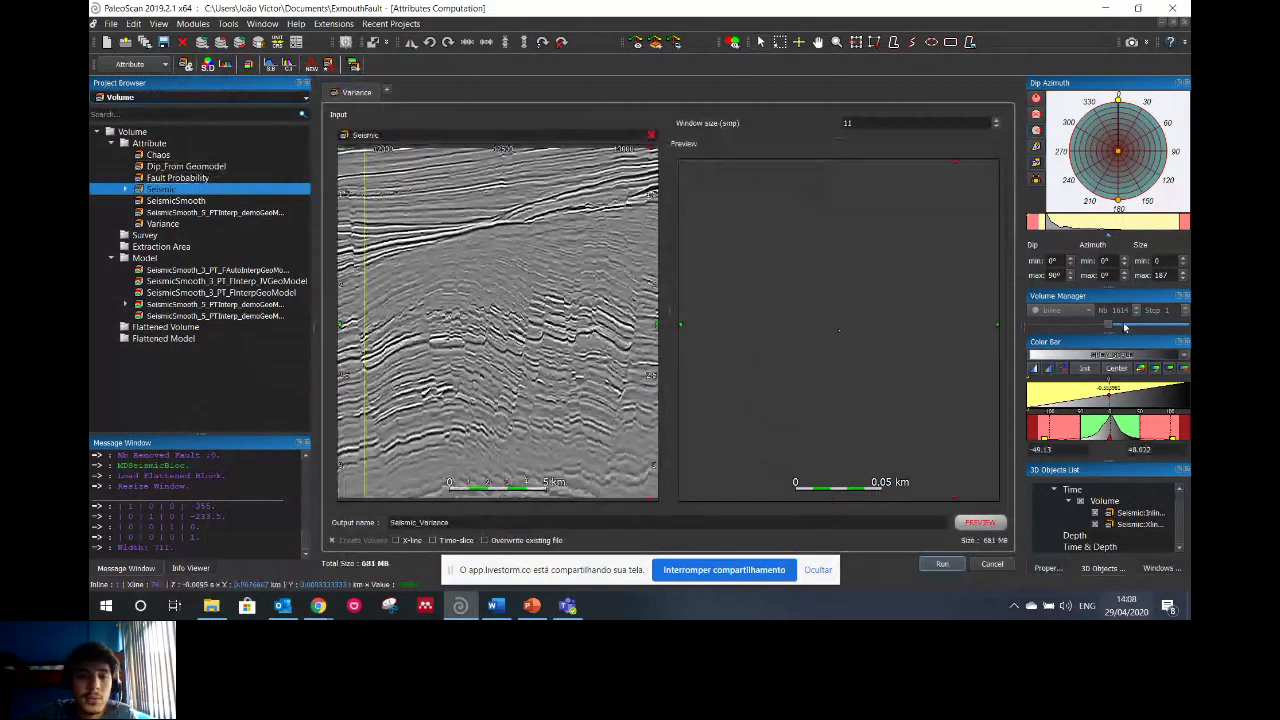
Move the seismic input section to around inline 1536 and preview the Variance attribute there
{"action": "left_click", "coordinate": [550, 325]}
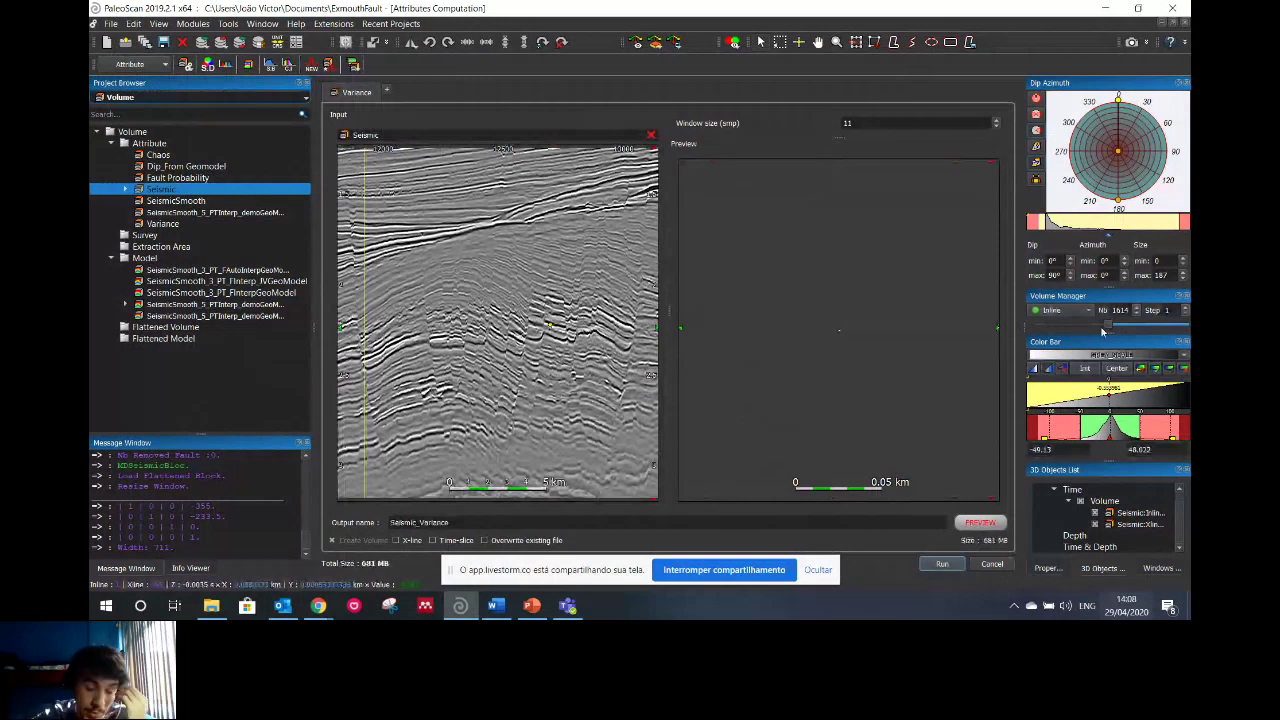
{"action": "left_click_drag", "start_coordinate": [1104, 328], "coordinate": [1112, 328]}
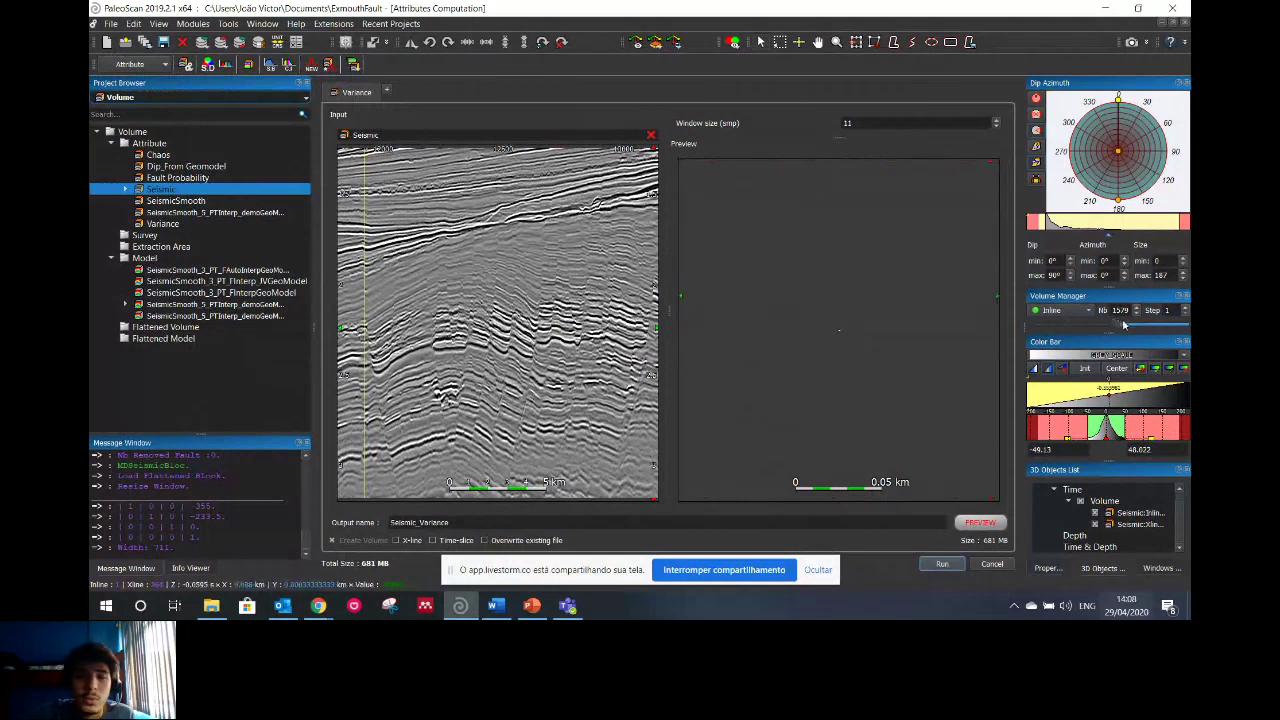
{"action": "left_click_drag", "start_coordinate": [1123, 325], "coordinate": [1133, 326]}
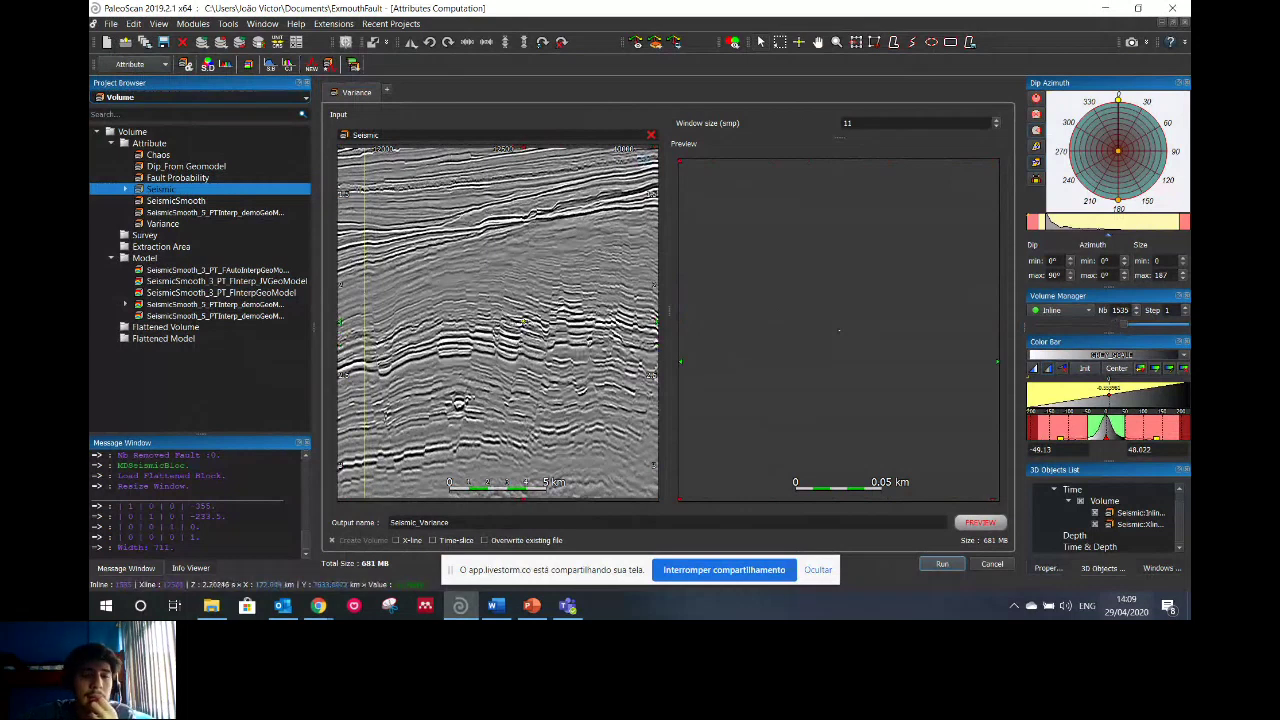
{"action": "left_click", "coordinate": [968, 524]}
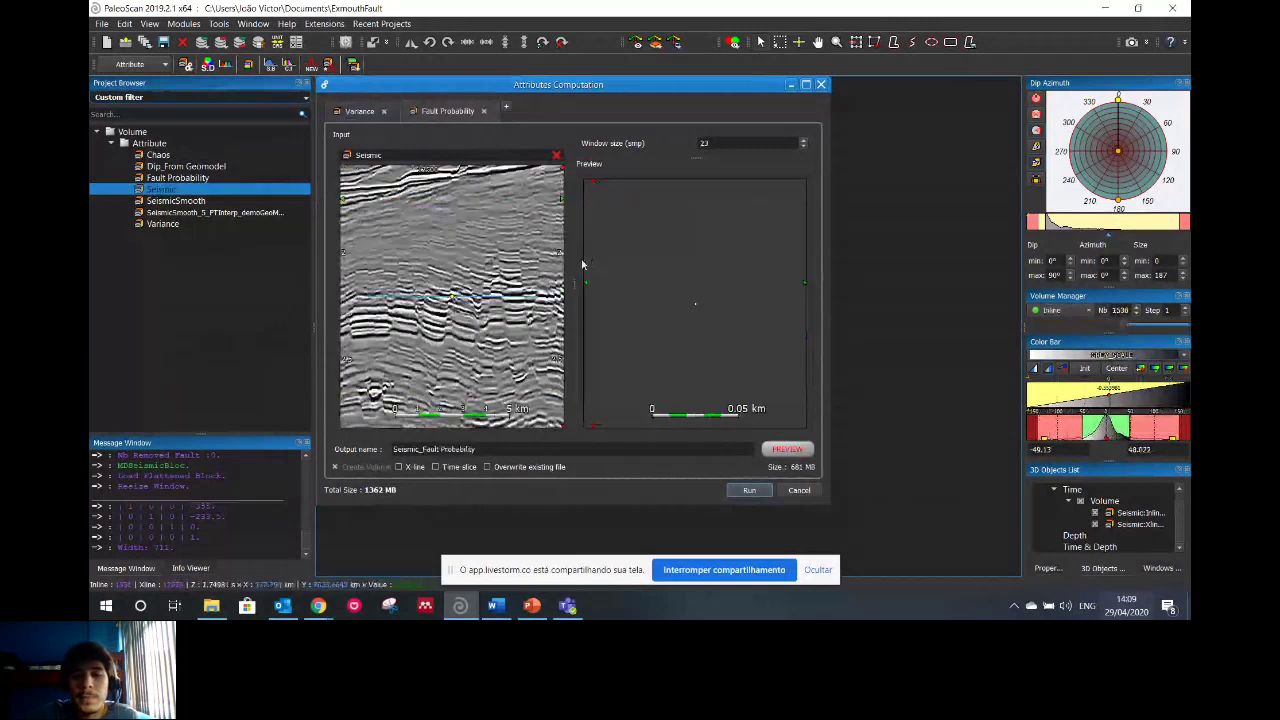
Preview the Fault Probability attribute on the seismic inline and view its full extent
{"action": "left_click", "coordinate": [786, 449]}
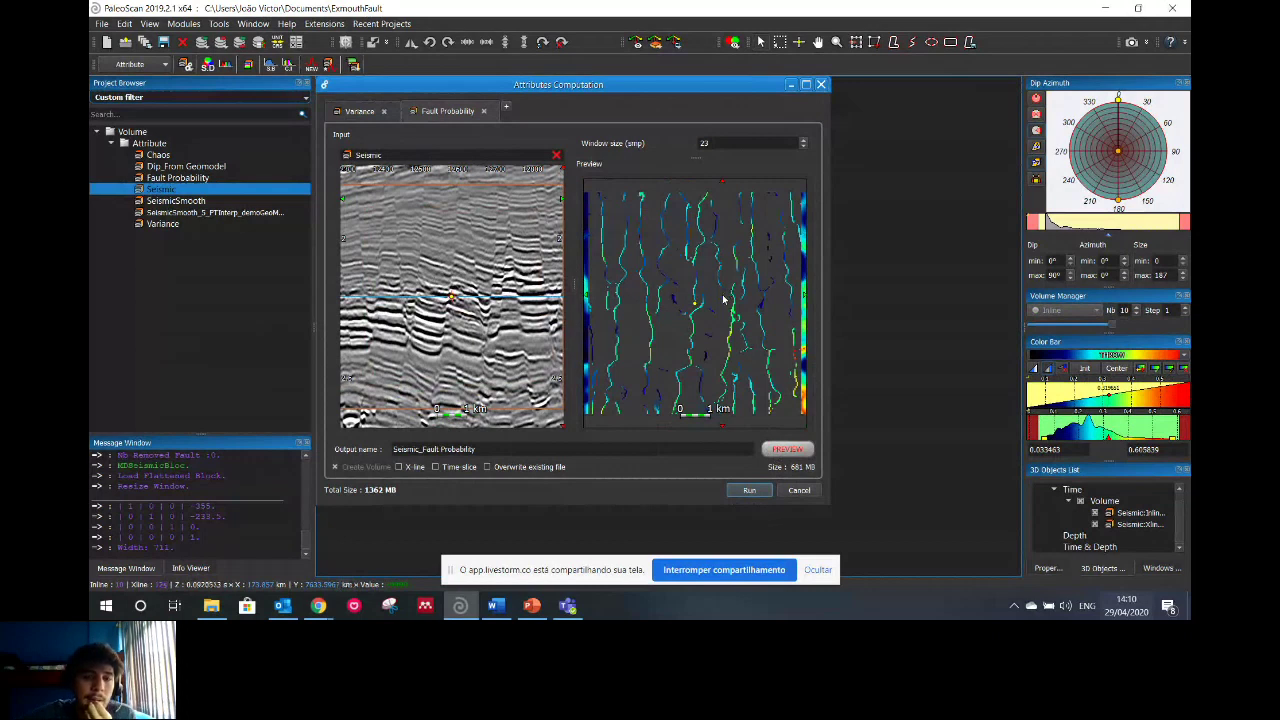
{"action": "scroll", "coordinate": [723, 299], "scroll_direction": "down", "scroll_amount": 1}
{"action": "left_click", "coordinate": [510, 290]}
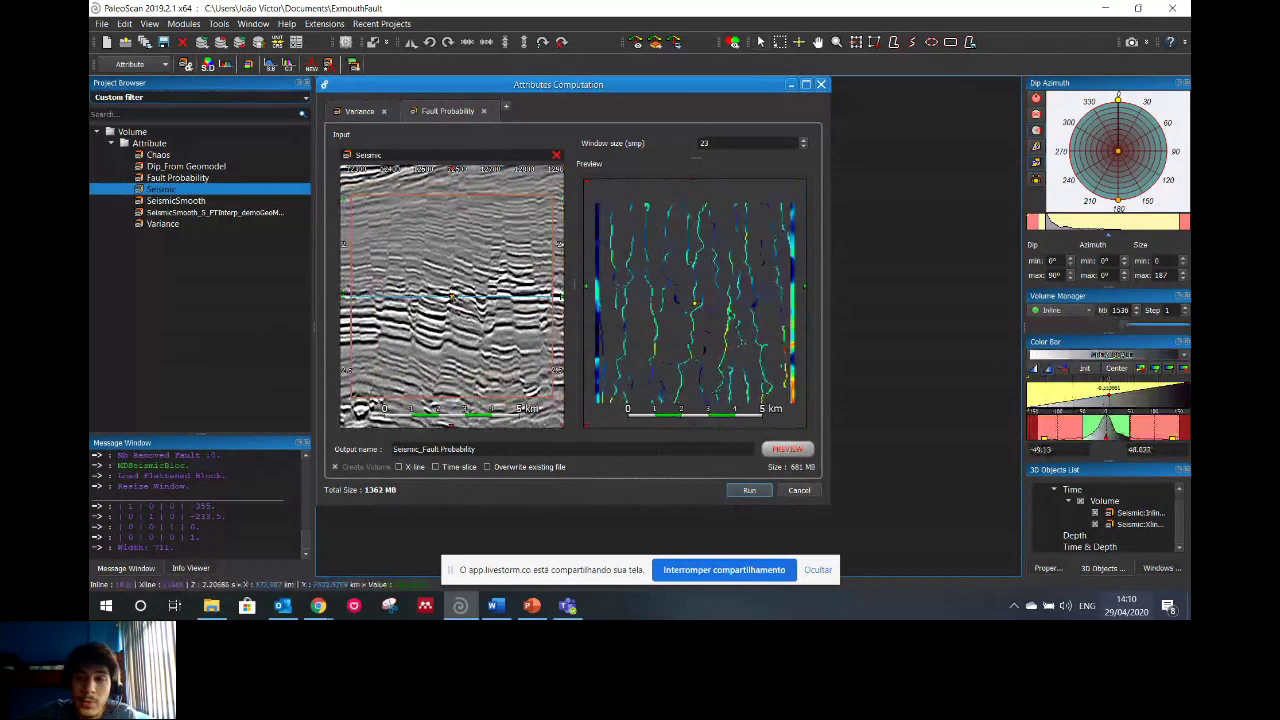
Switch the seismic input to time-slice view and compare the Variance and Fault Probability previews
{"action": "left_click", "coordinate": [1063, 312]}
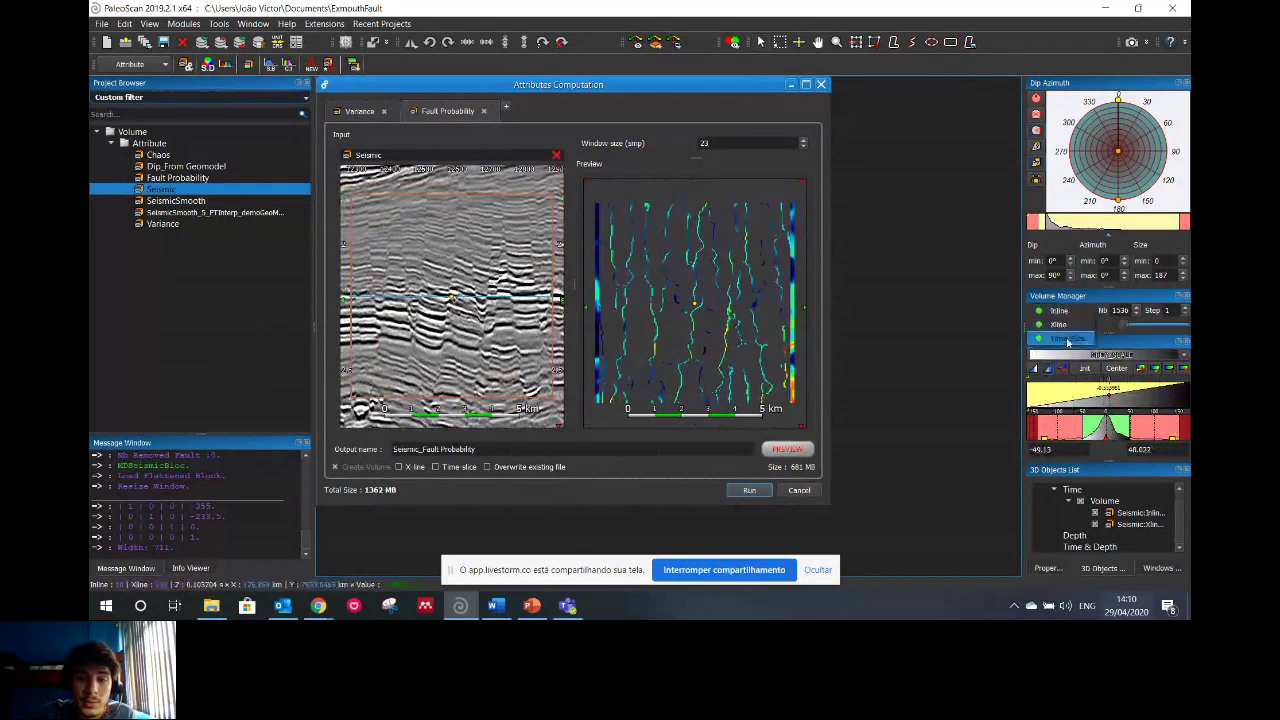
{"action": "left_click", "coordinate": [1067, 342]}
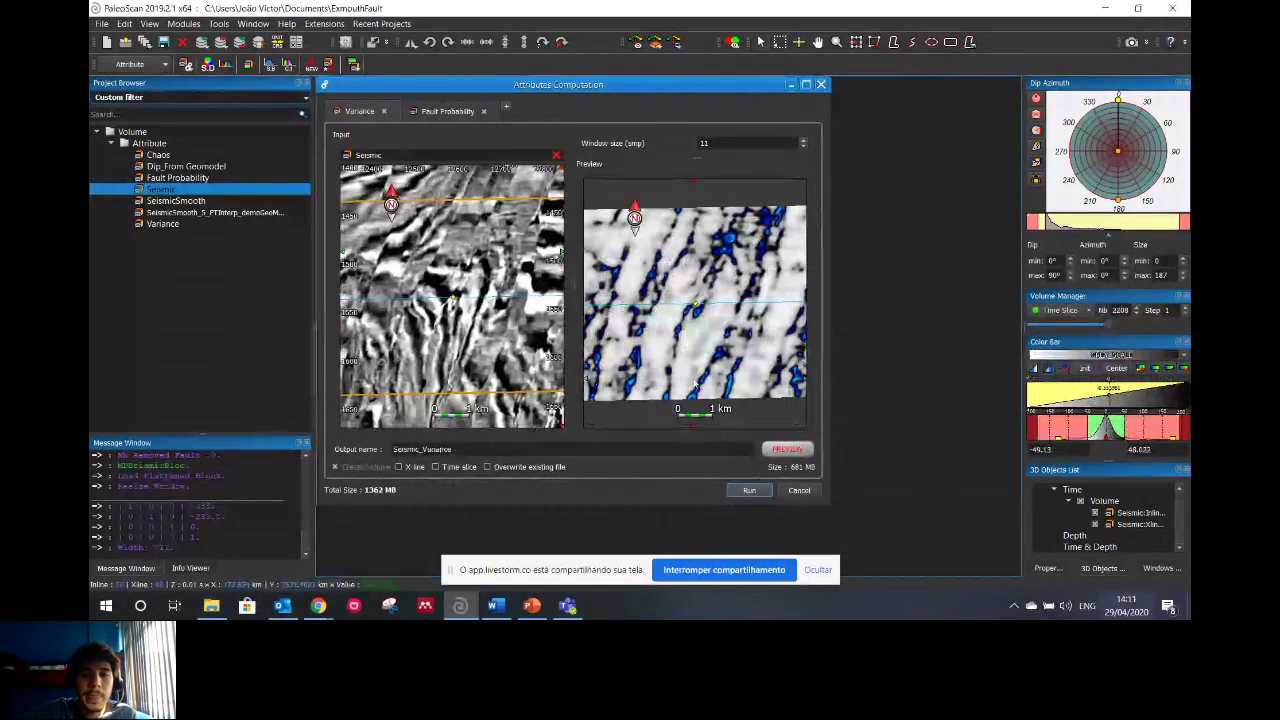
{"action": "left_click", "coordinate": [443, 112]}
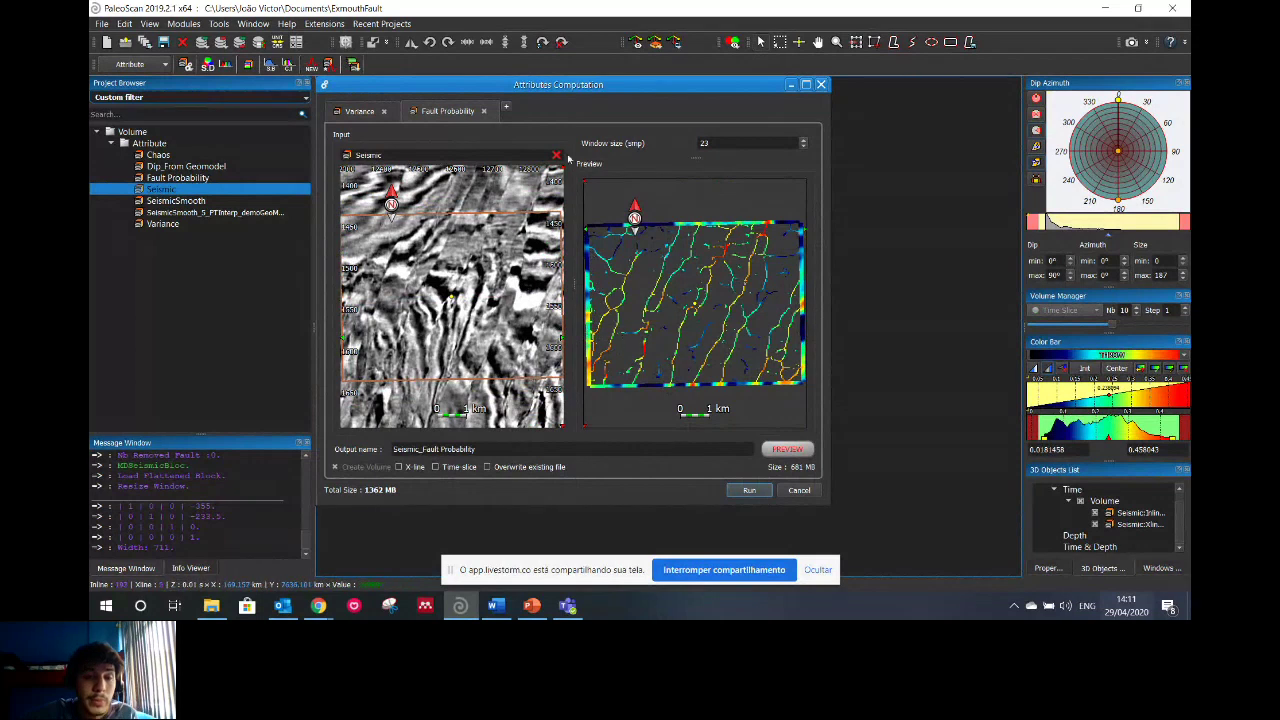
Add a Dip attribute and load the SeismicSmooth_5_PTInterp_demoGeoModel_TO model as its input
{"action": "left_click", "coordinate": [507, 110]}
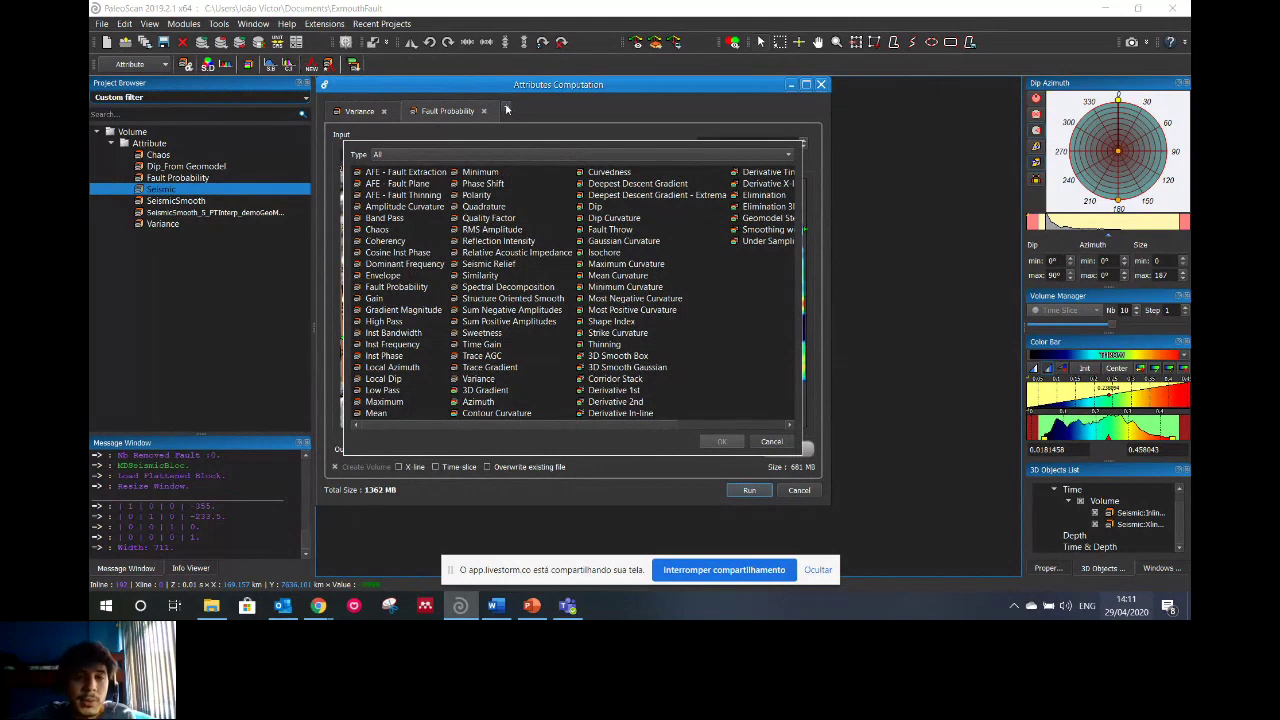
{"action": "left_click", "coordinate": [597, 207]}
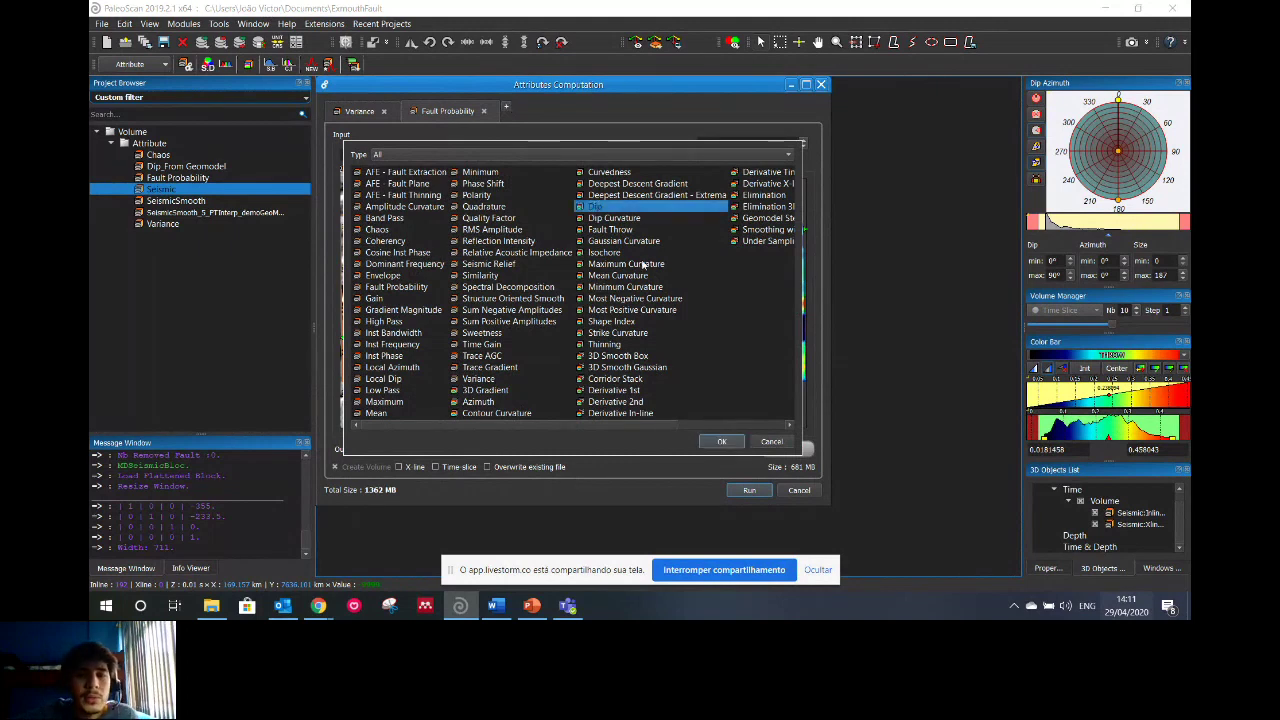
{"action": "left_click", "coordinate": [722, 442]}
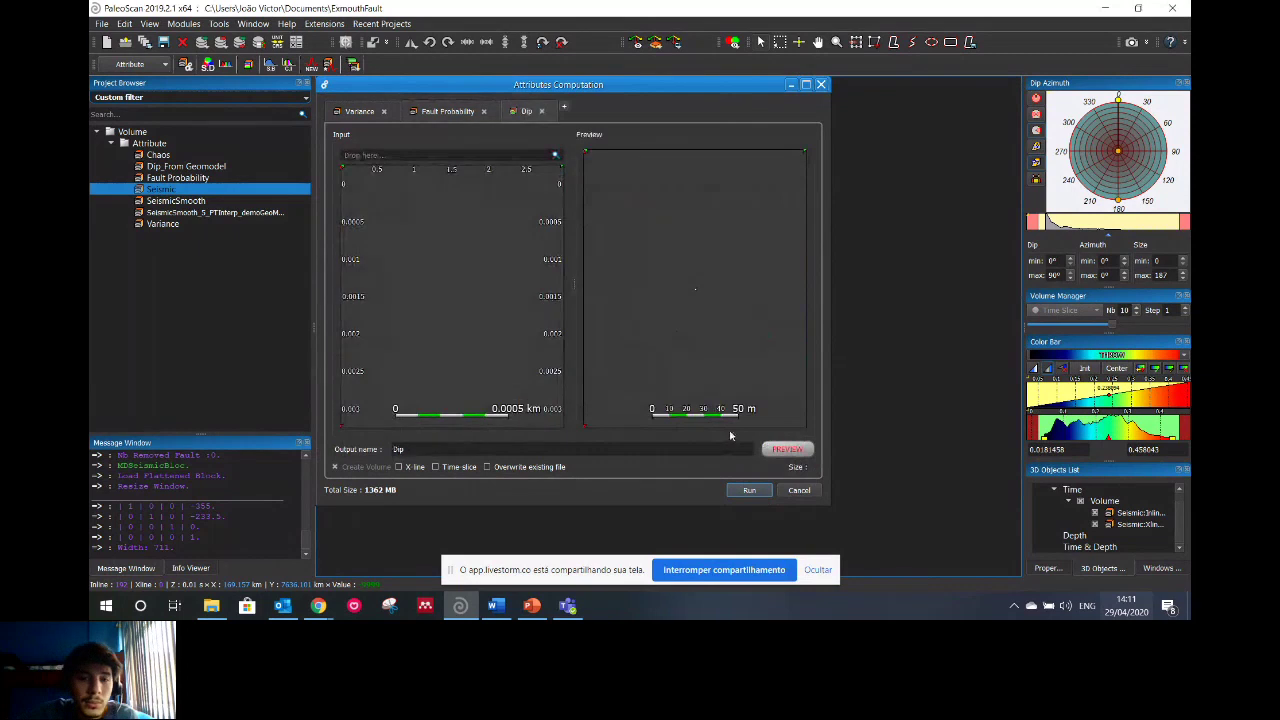
{"action": "left_click", "coordinate": [556, 157]}
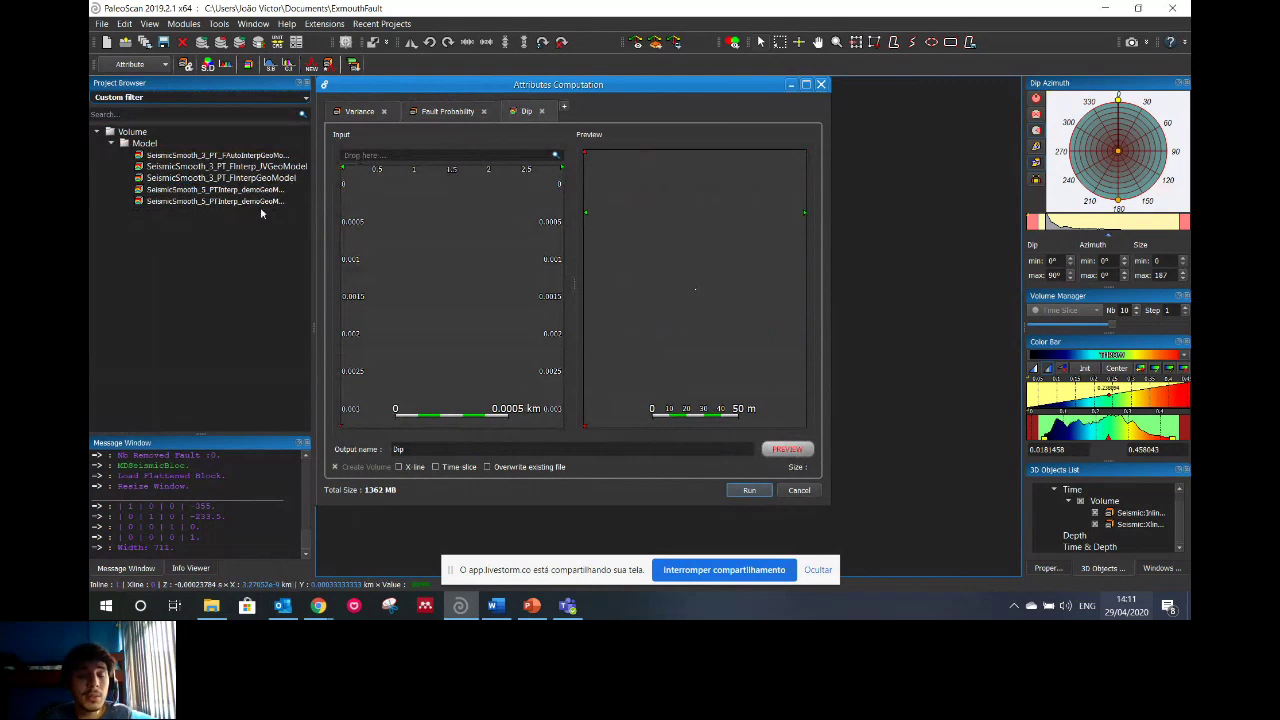
{"action": "double_click", "coordinate": [260, 203]}
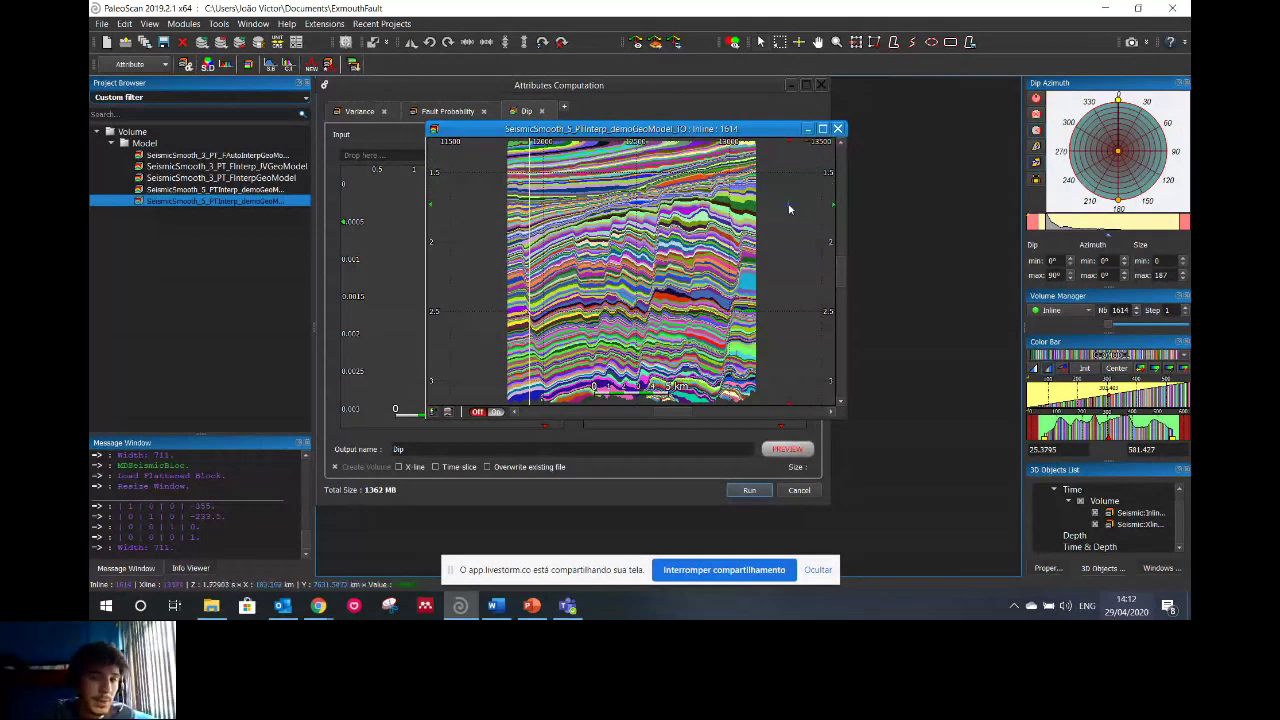
{"action": "left_click", "coordinate": [838, 128]}
{"action": "left_click_drag", "start_coordinate": [240, 203], "coordinate": [446, 163]}
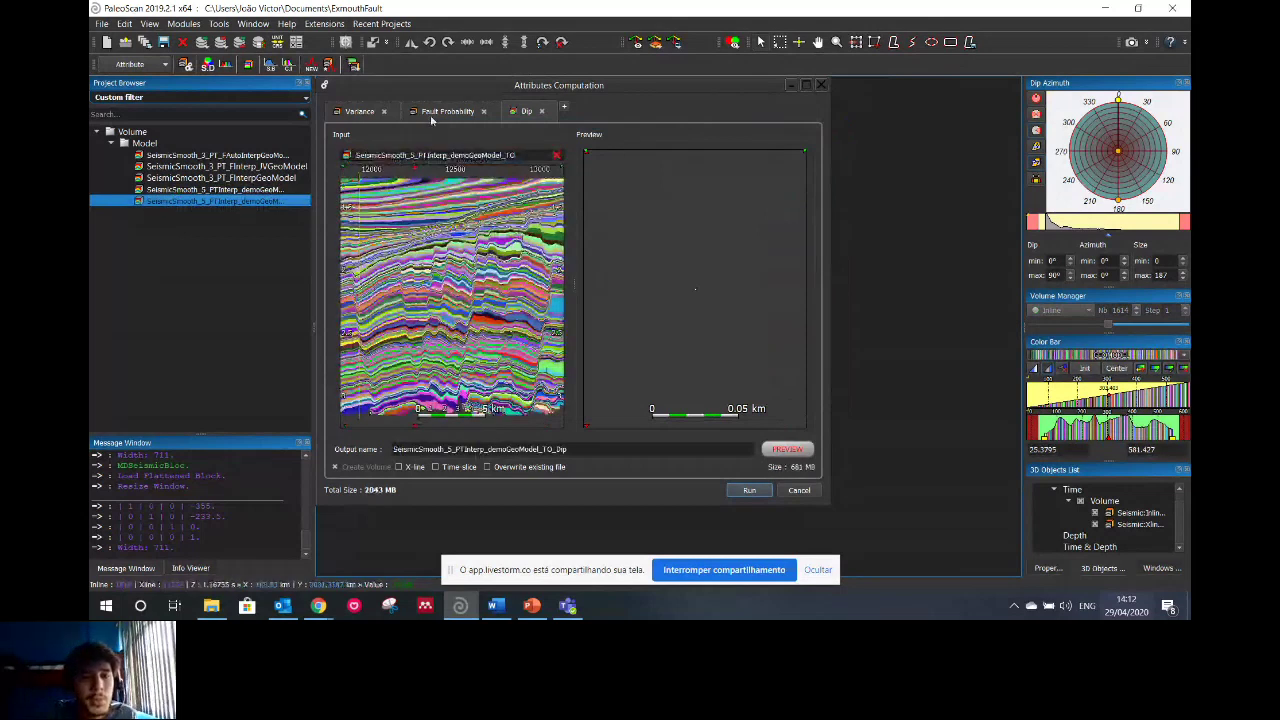
Compare the Fault Probability preview with the Dip preview, shifting the Dip colour scale to emphasise the fault lineaments
{"action": "left_click", "coordinate": [440, 111]}
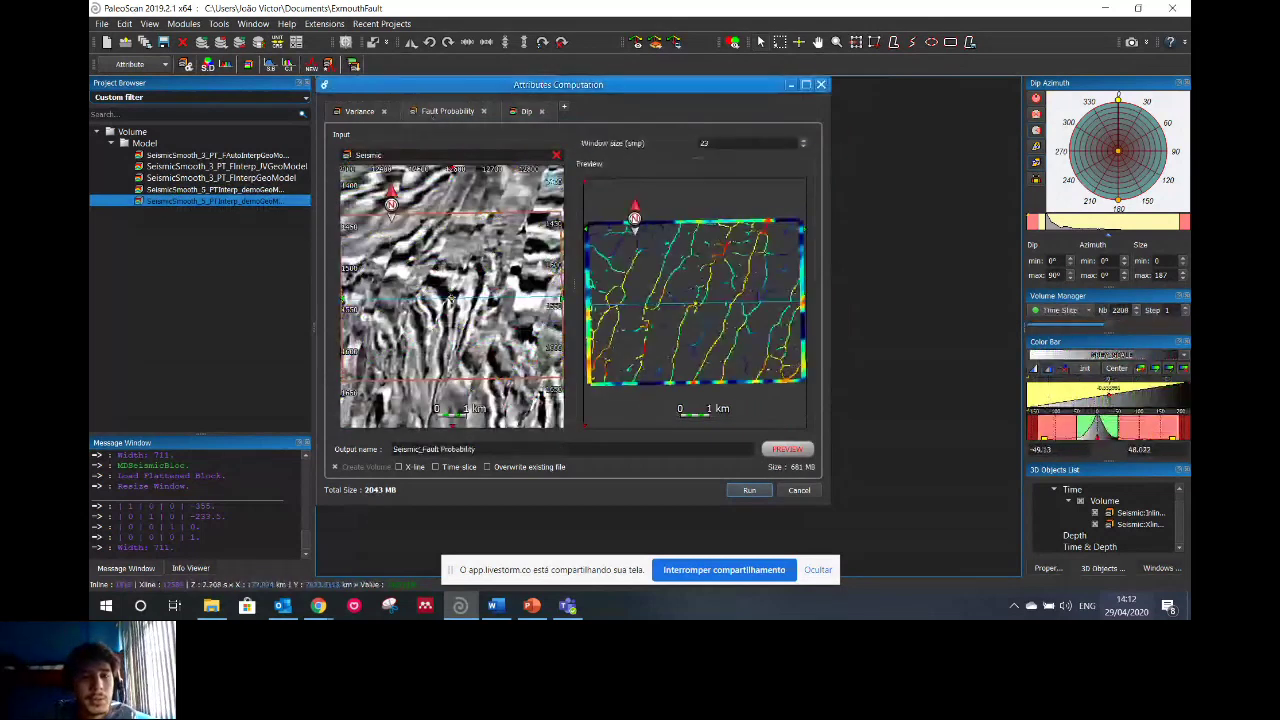
{"action": "left_click", "coordinate": [522, 111]}
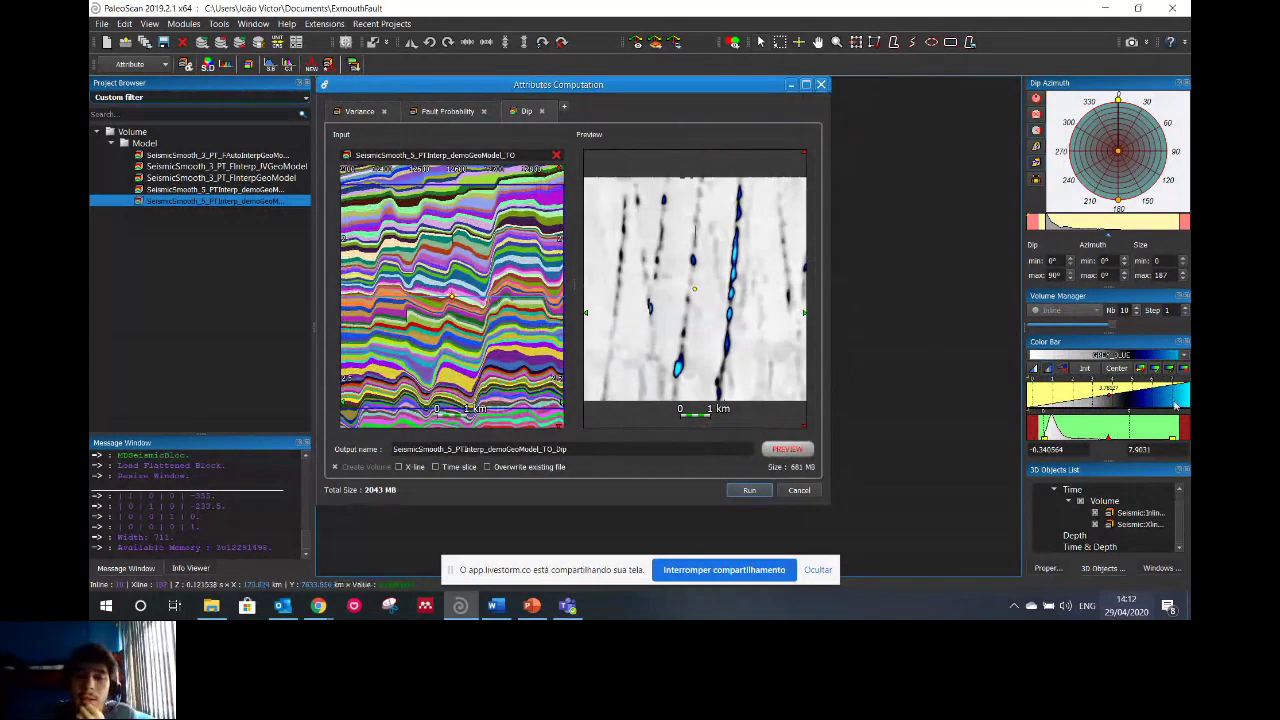
{"action": "mouse_move", "coordinate": [1176, 402]}
{"action": "left_mouse_down"}
{"action": "mouse_move", "coordinate": [1128, 397]}
{"action": "mouse_move", "coordinate": [1142, 398]}
{"action": "left_mouse_up"}
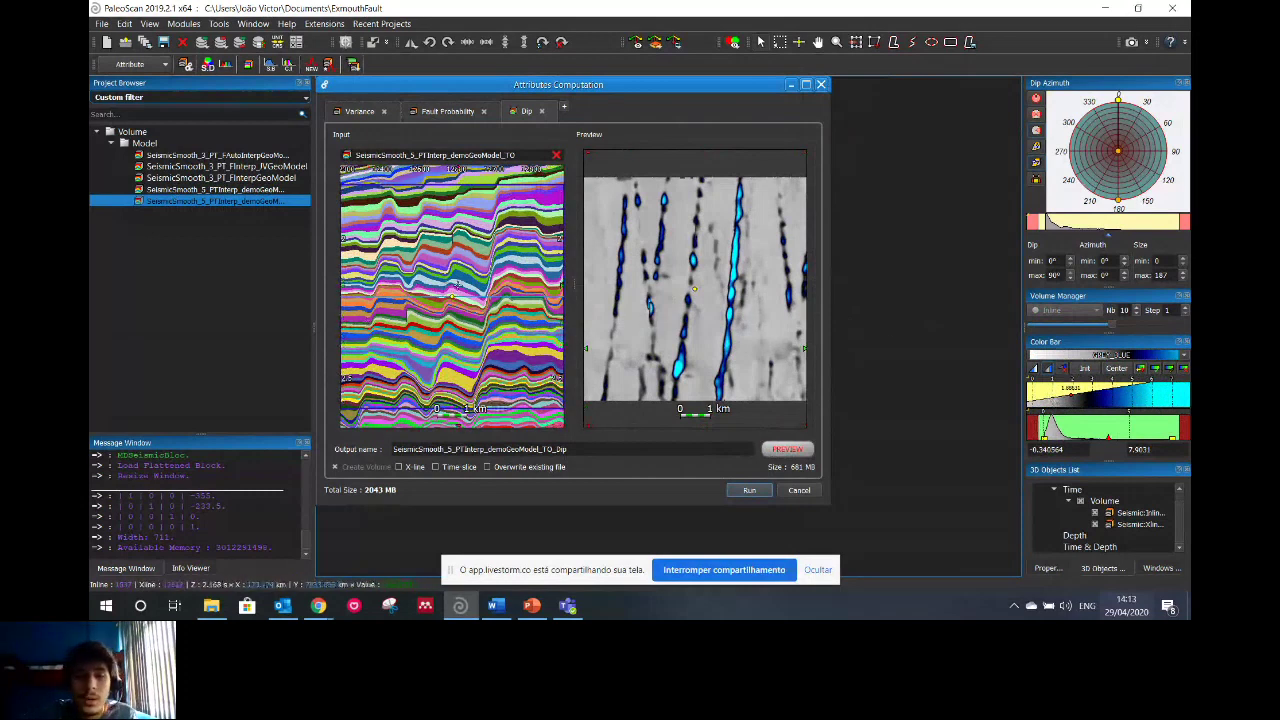
Switch the Dip input model to time-slice view, preview the attribute and shift its colour scale to highlight the faults
{"action": "left_click", "coordinate": [978, 340]}
{"action": "left_click", "coordinate": [1066, 311]}
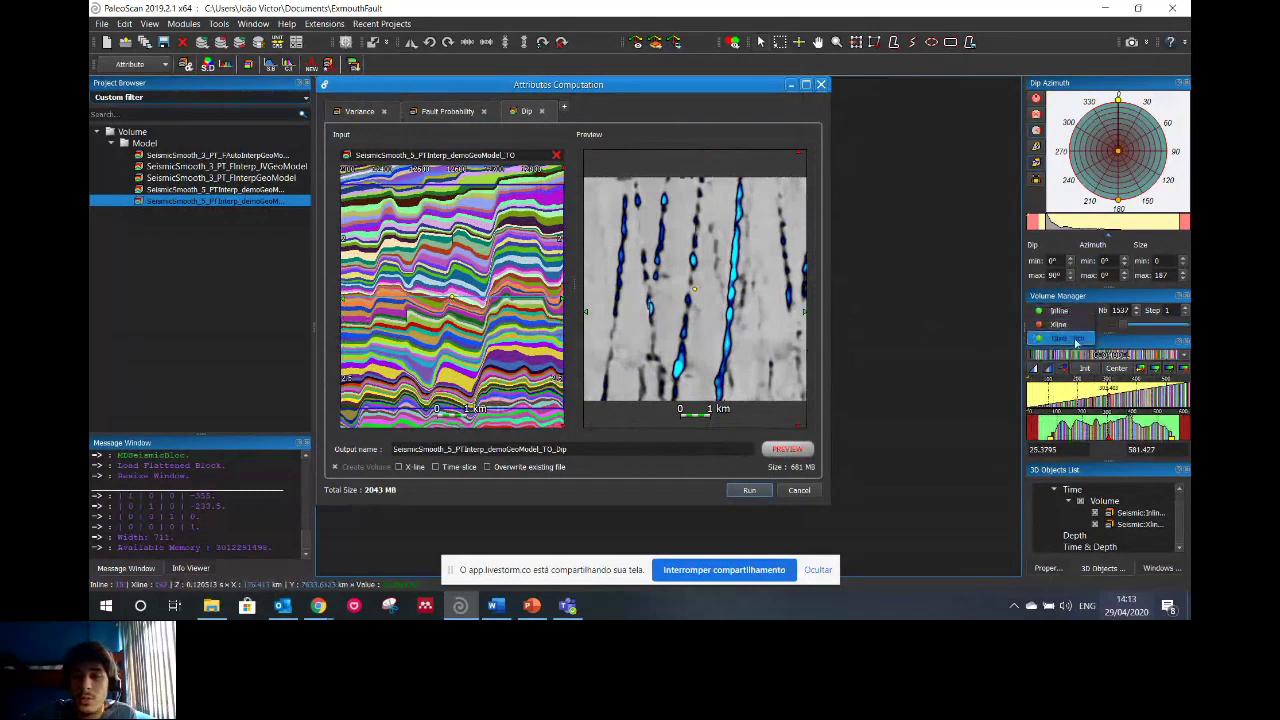
{"action": "left_click", "coordinate": [1076, 340]}
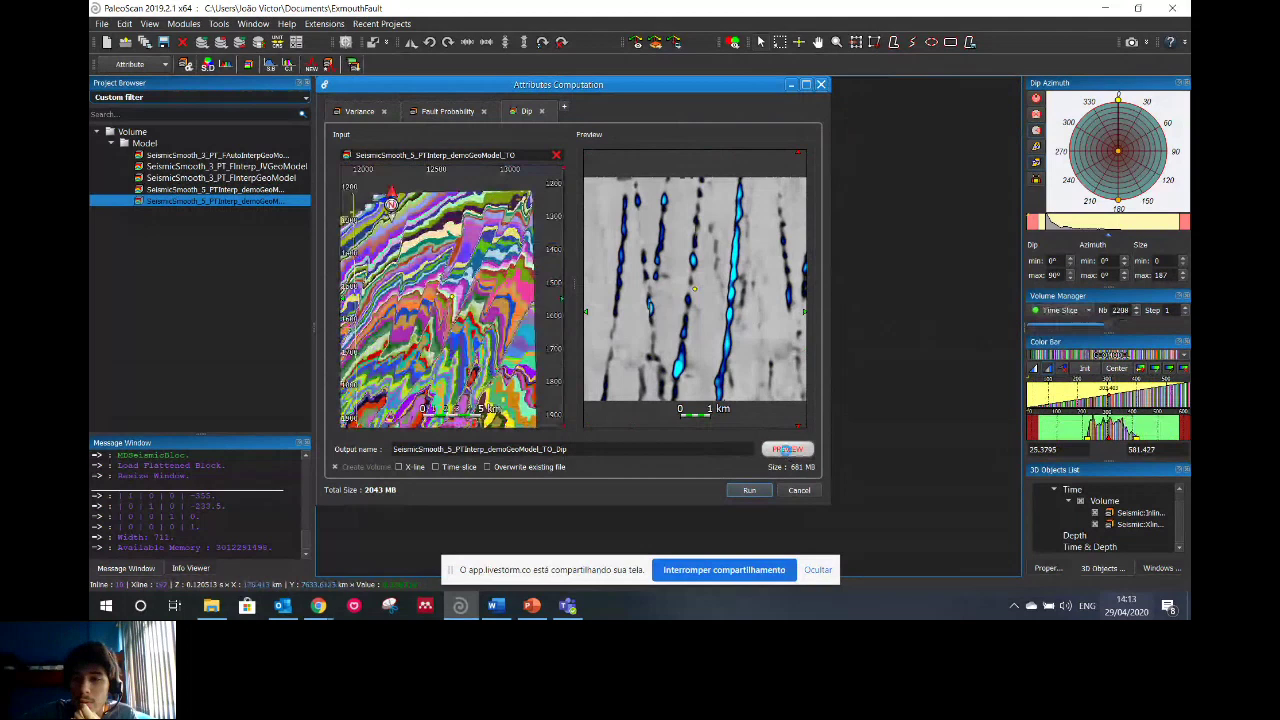
{"action": "left_click", "coordinate": [787, 449]}
{"action": "left_click_drag", "start_coordinate": [1152, 402], "coordinate": [1118, 397]}
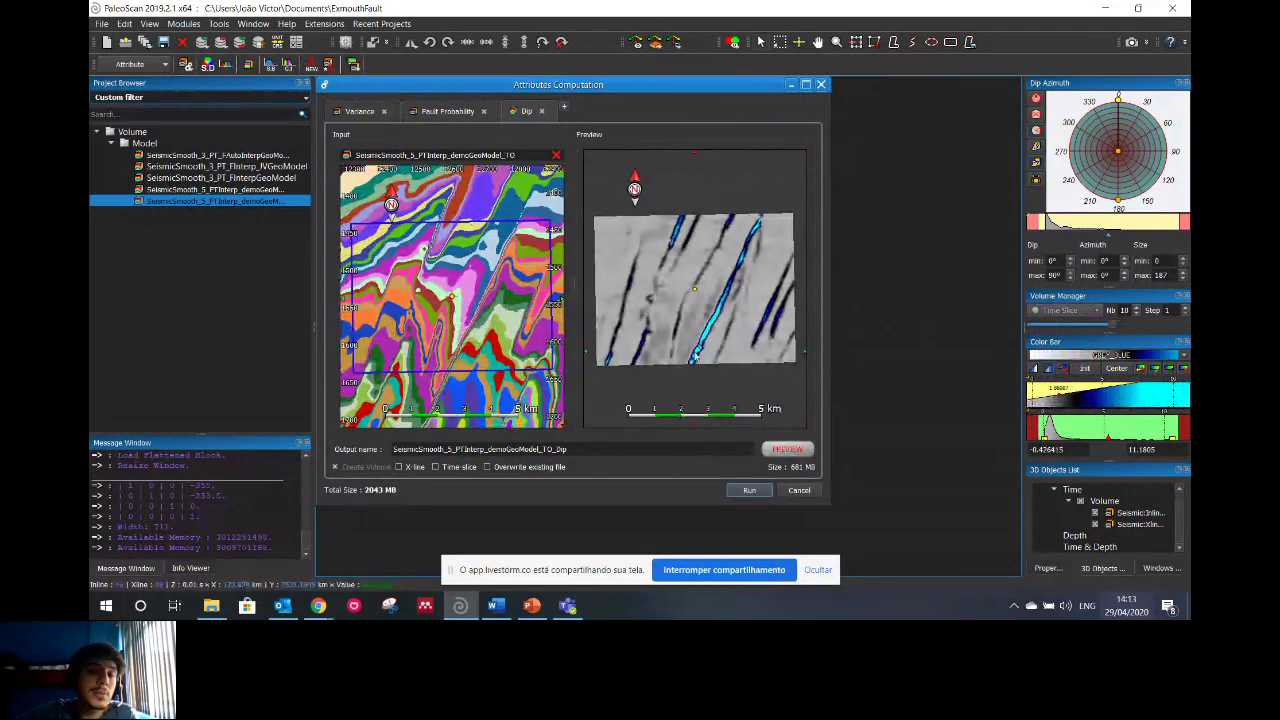
{"action": "scroll", "coordinate": [695, 355], "scroll_direction": "up", "scroll_amount": 3}
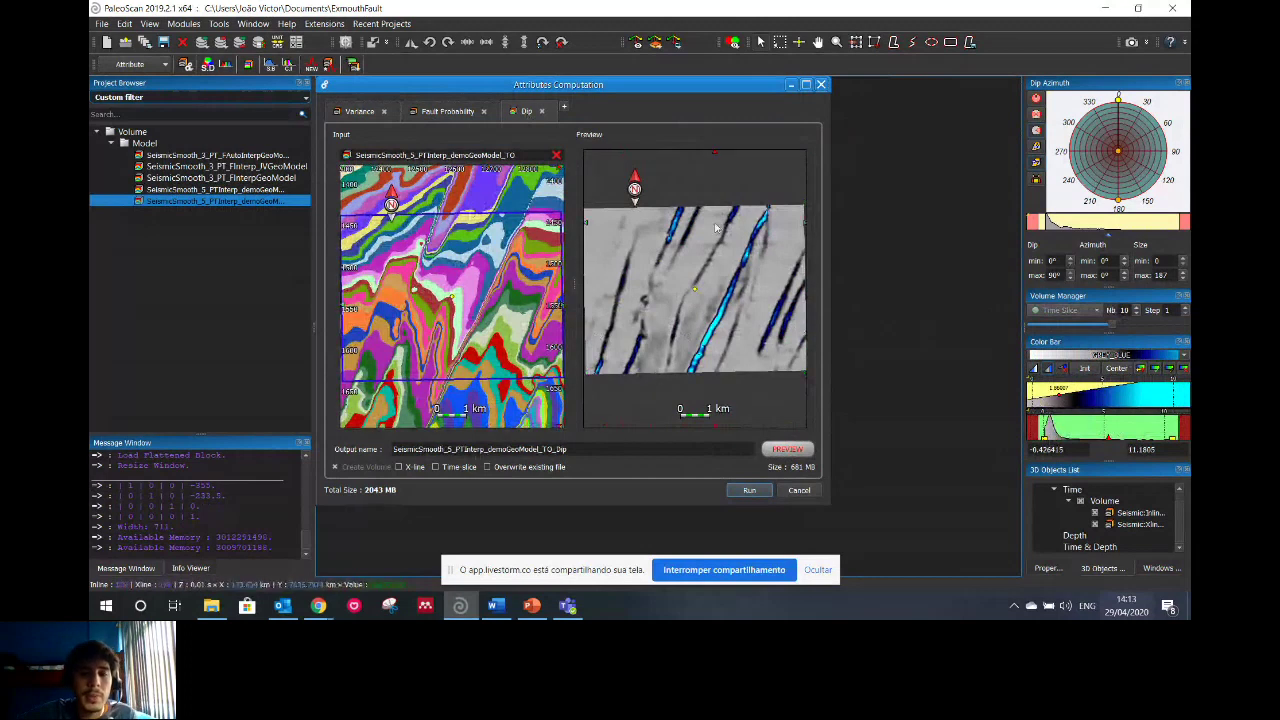
Add a Deepest Descent Gradient - Extrema attribute to the computation
{"action": "left_click", "coordinate": [565, 108]}
{"action": "left_click", "coordinate": [650, 194]}
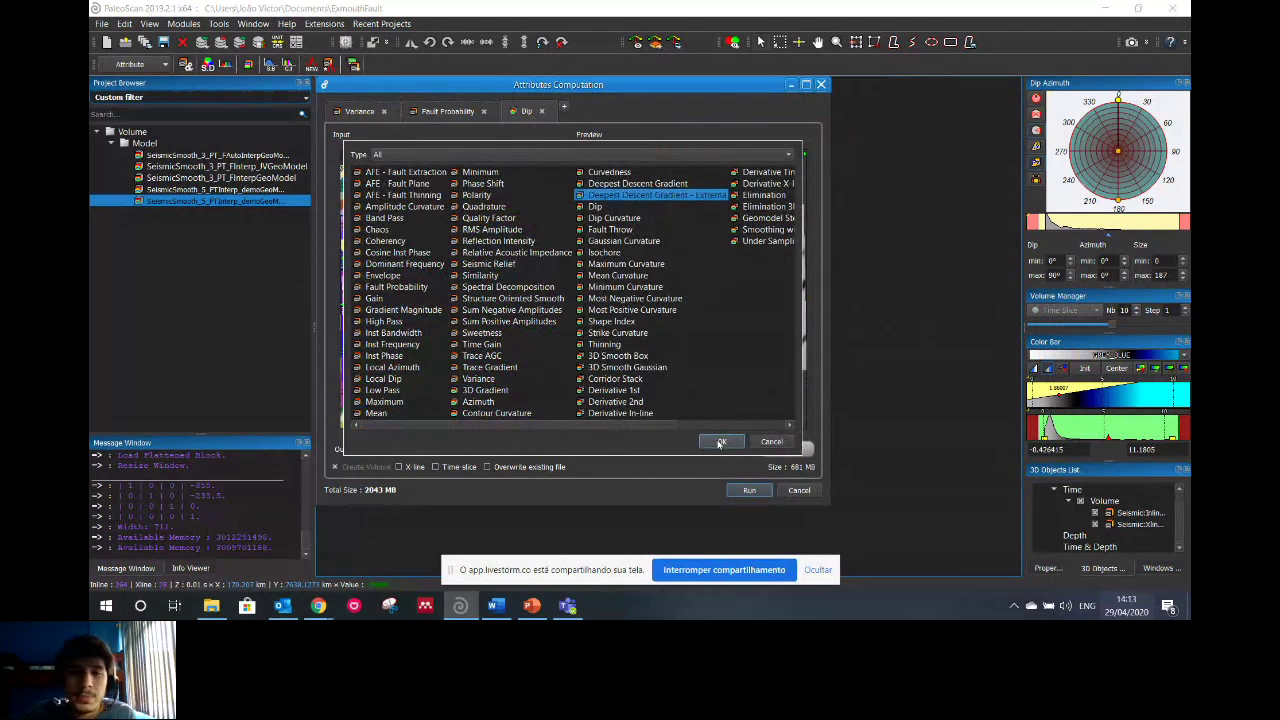
{"action": "left_click", "coordinate": [719, 444]}
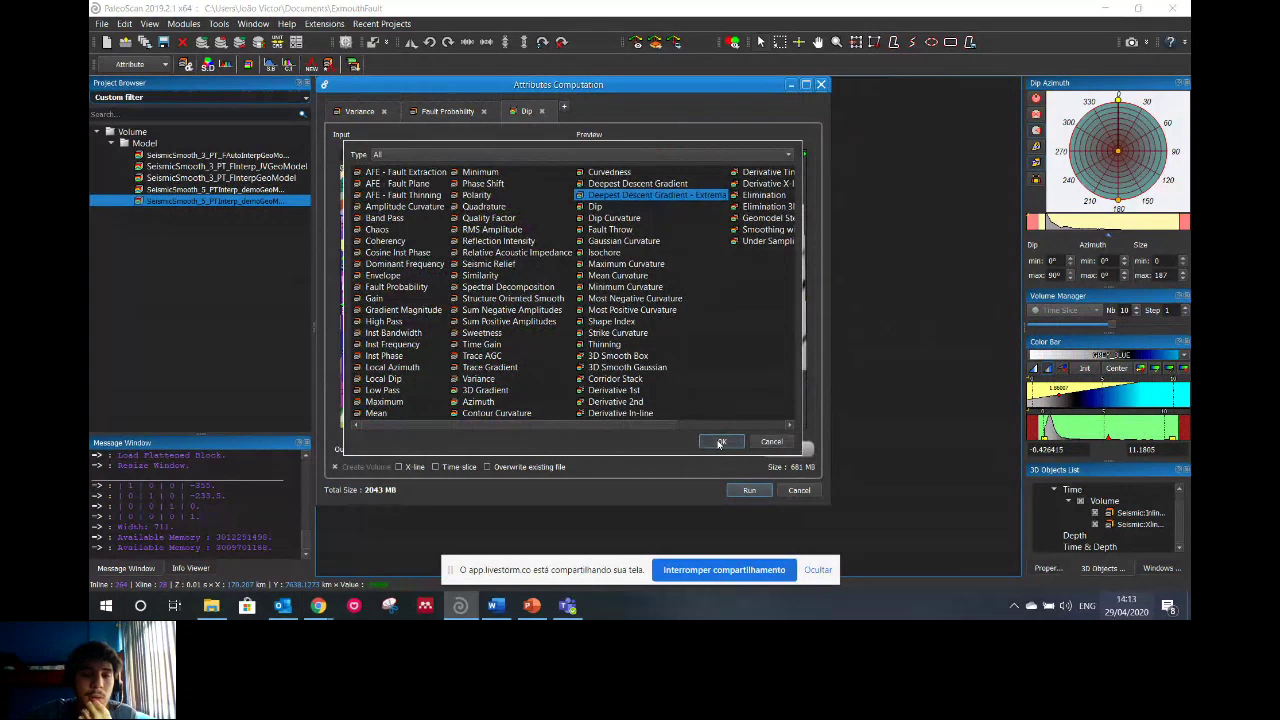
{"action": "left_click", "coordinate": [720, 443]}
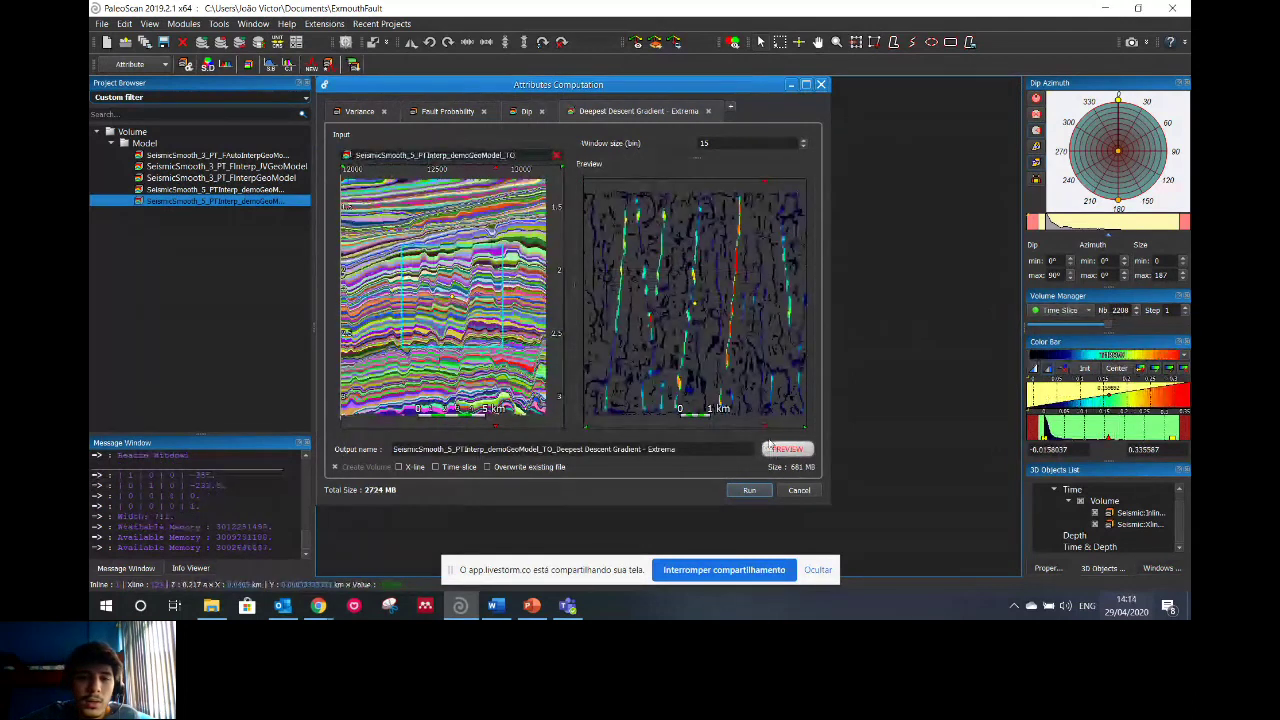
Preview Deepest Descent Gradient - Extrema on the geomodel's inline section, and switch the input to time-slice view
{"action": "left_click", "coordinate": [772, 447]}
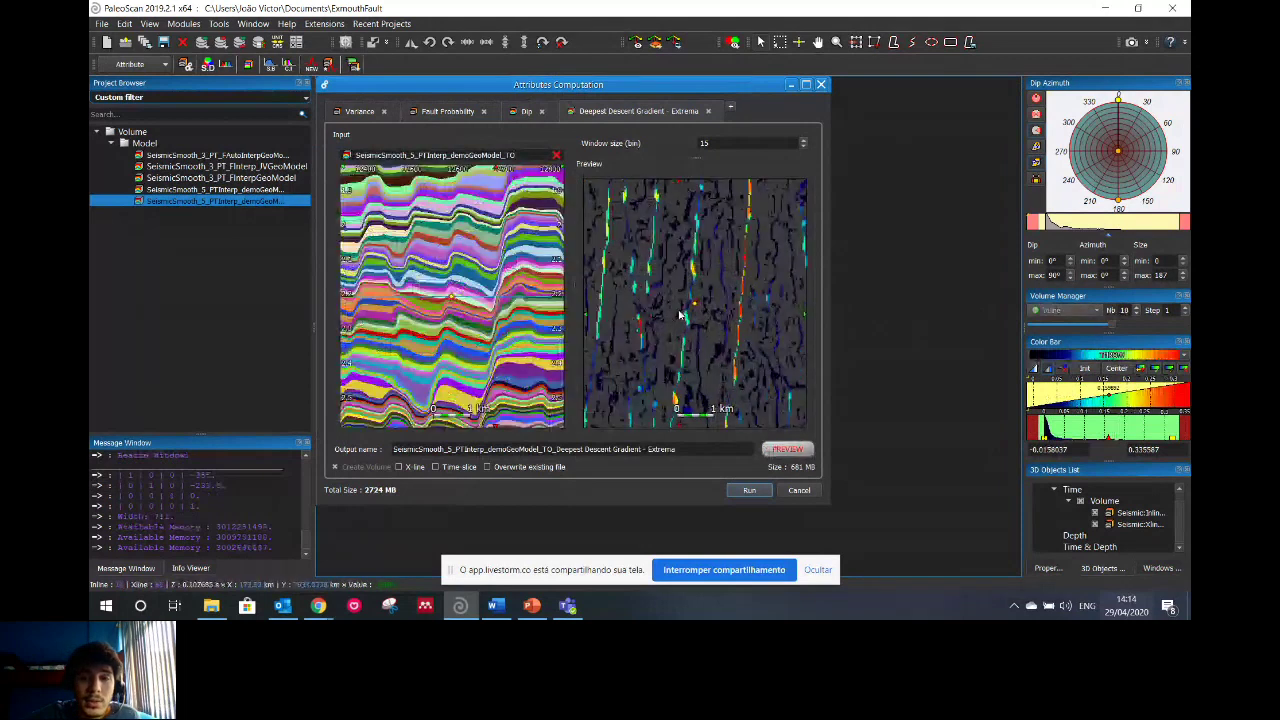
{"action": "scroll", "coordinate": [680, 340], "scroll_direction": "down", "scroll_amount": 3}
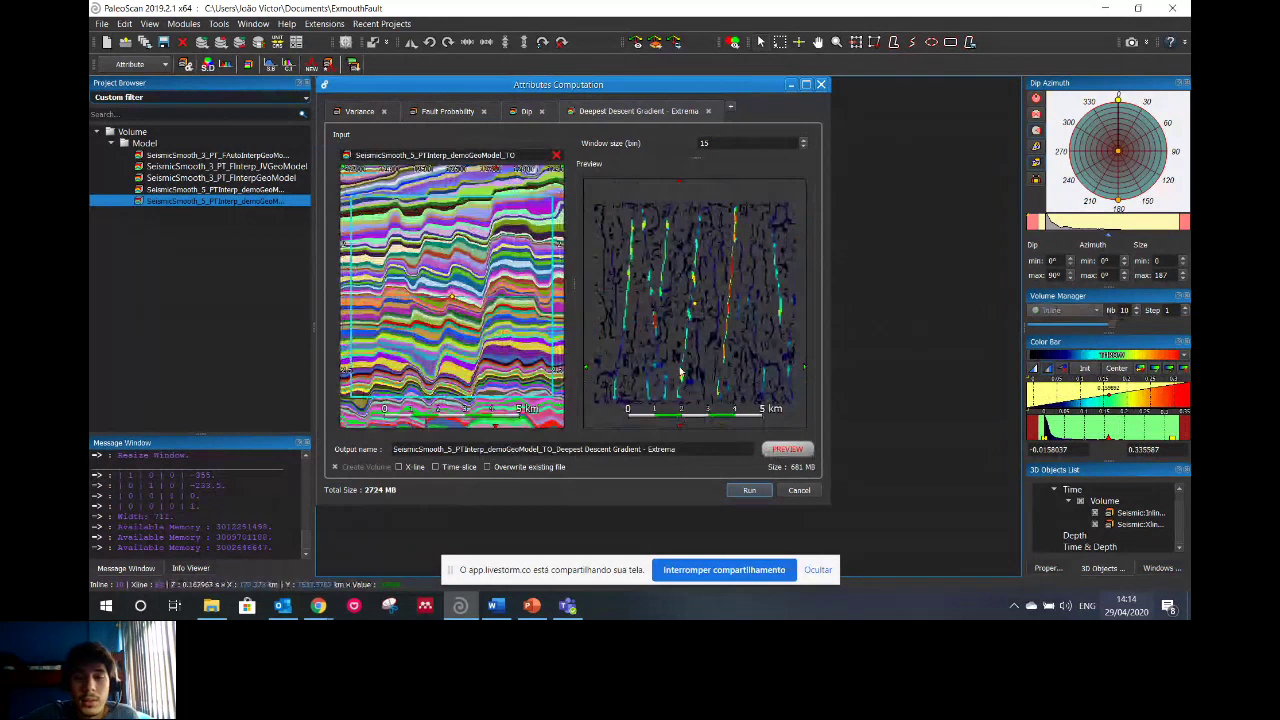
{"action": "scroll", "coordinate": [680, 372], "scroll_direction": "up", "scroll_amount": 3}
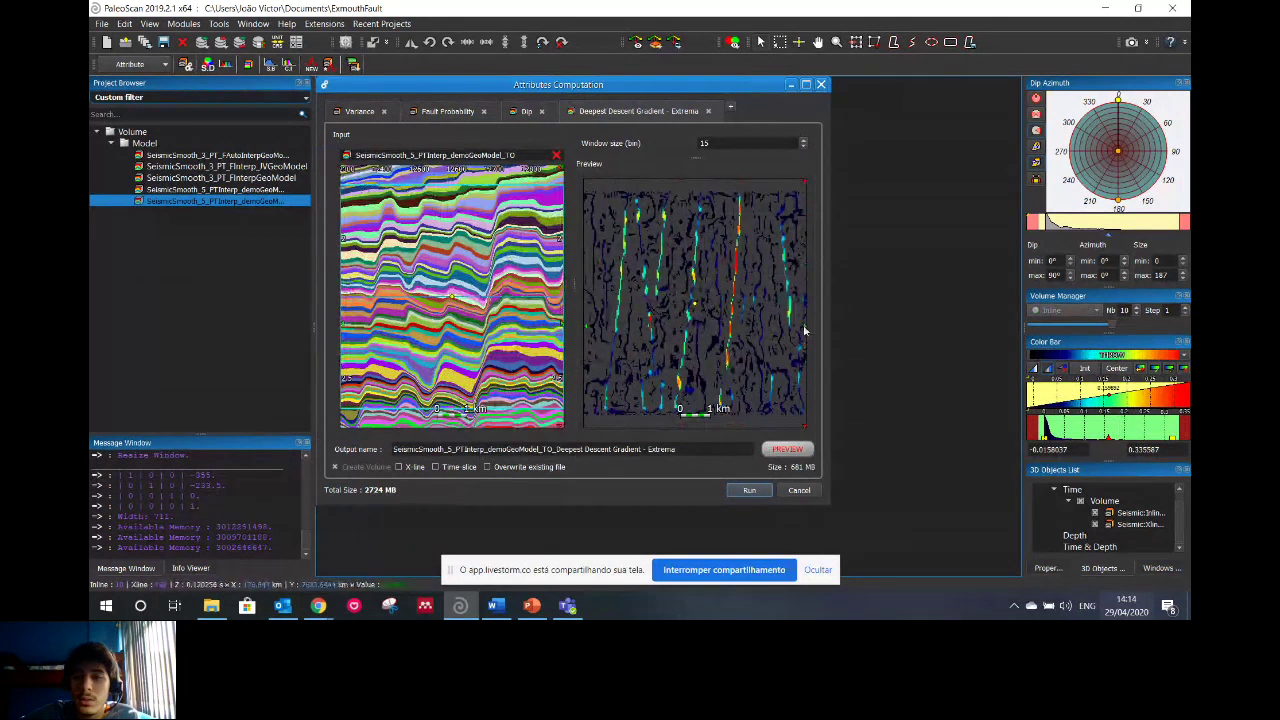
{"action": "left_click", "coordinate": [1062, 311]}
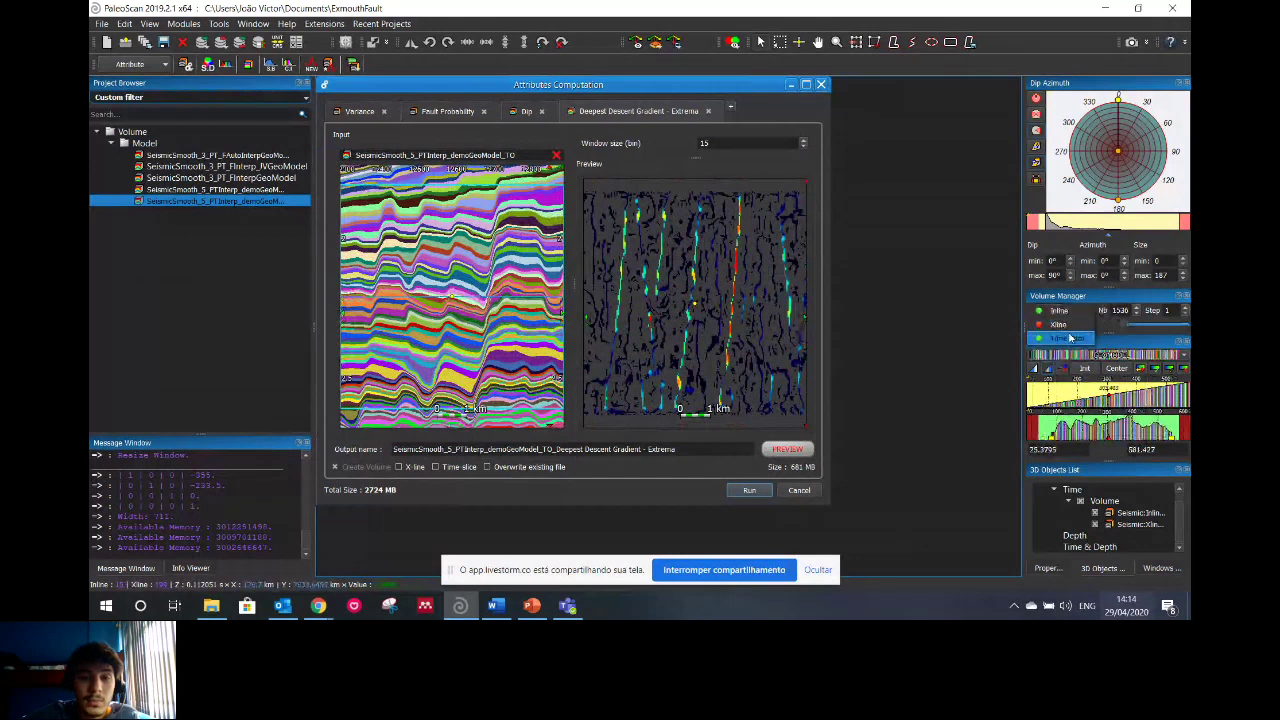
{"action": "left_click", "coordinate": [1066, 338]}
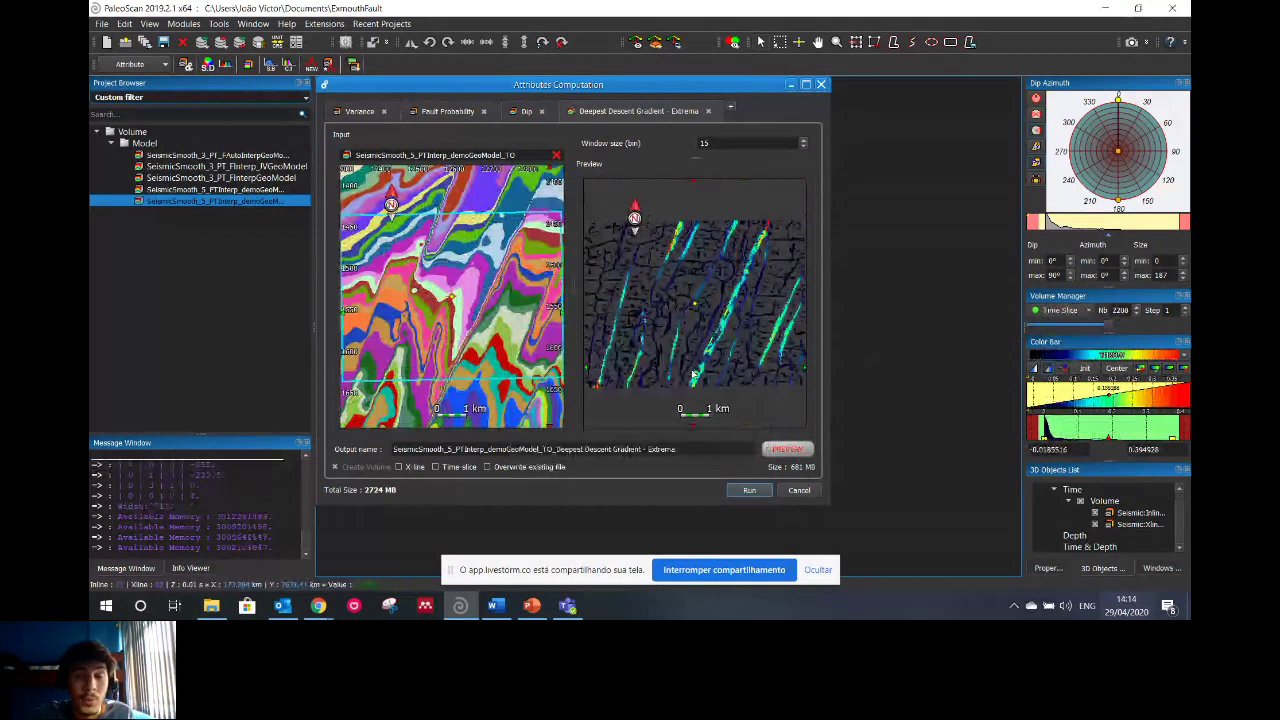
Review the Fault Probability time-slice preview for comparison and cancel the attribute computation without running it
{"action": "left_click", "coordinate": [447, 111]}
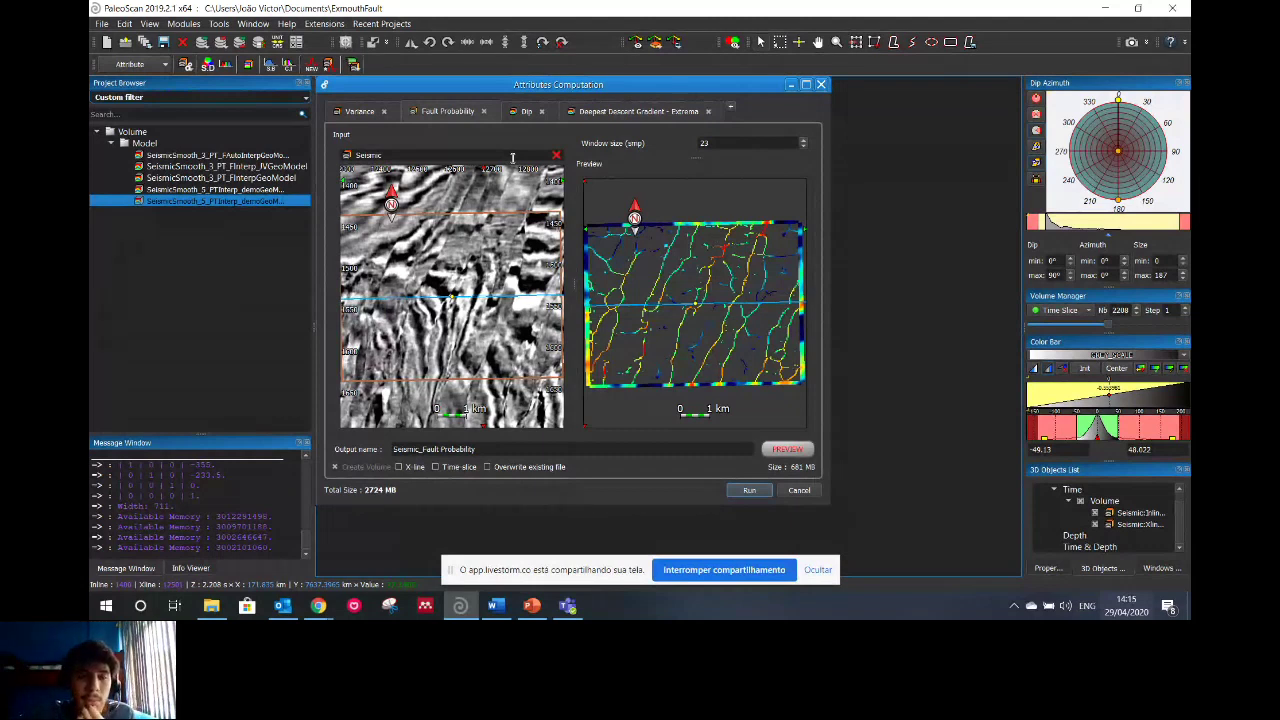
{"action": "left_click", "coordinate": [799, 490]}
{"action": "left_click", "coordinate": [817, 570]}
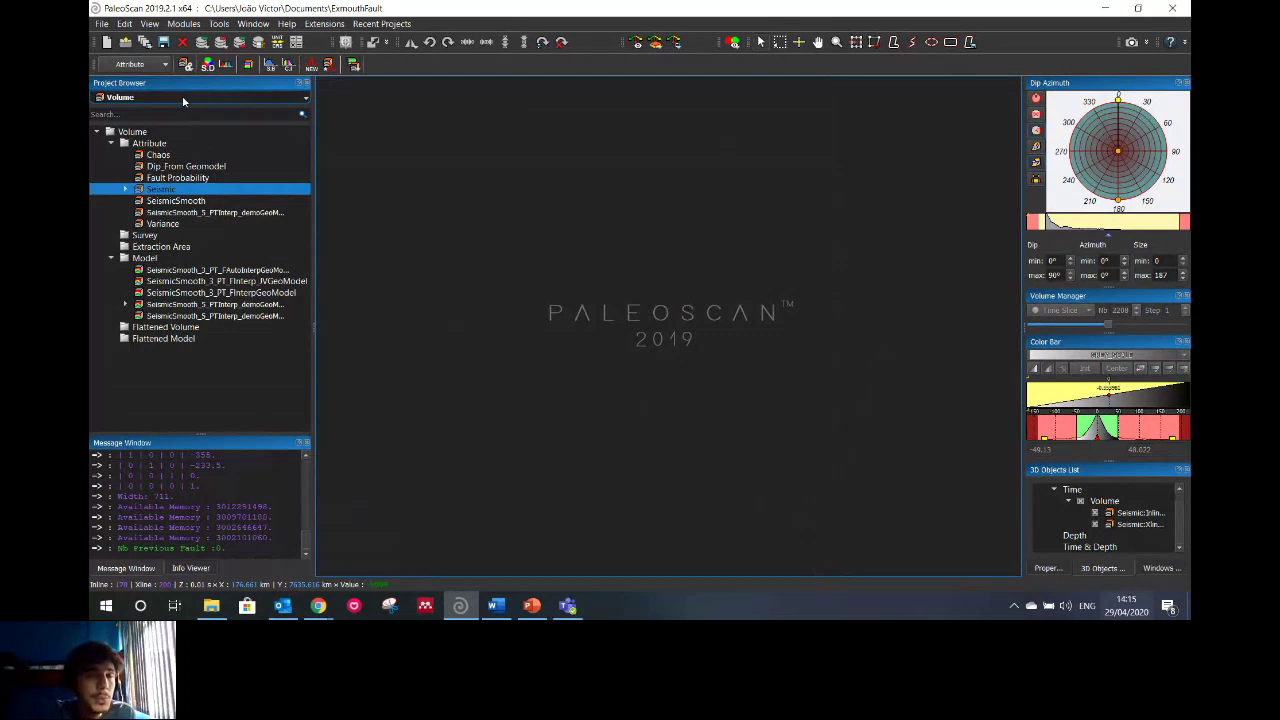
Open a volume color blending with Chaos as the red channel, Variance as green and Dip_From Geomodel as blue
{"action": "left_click", "coordinate": [147, 66]}
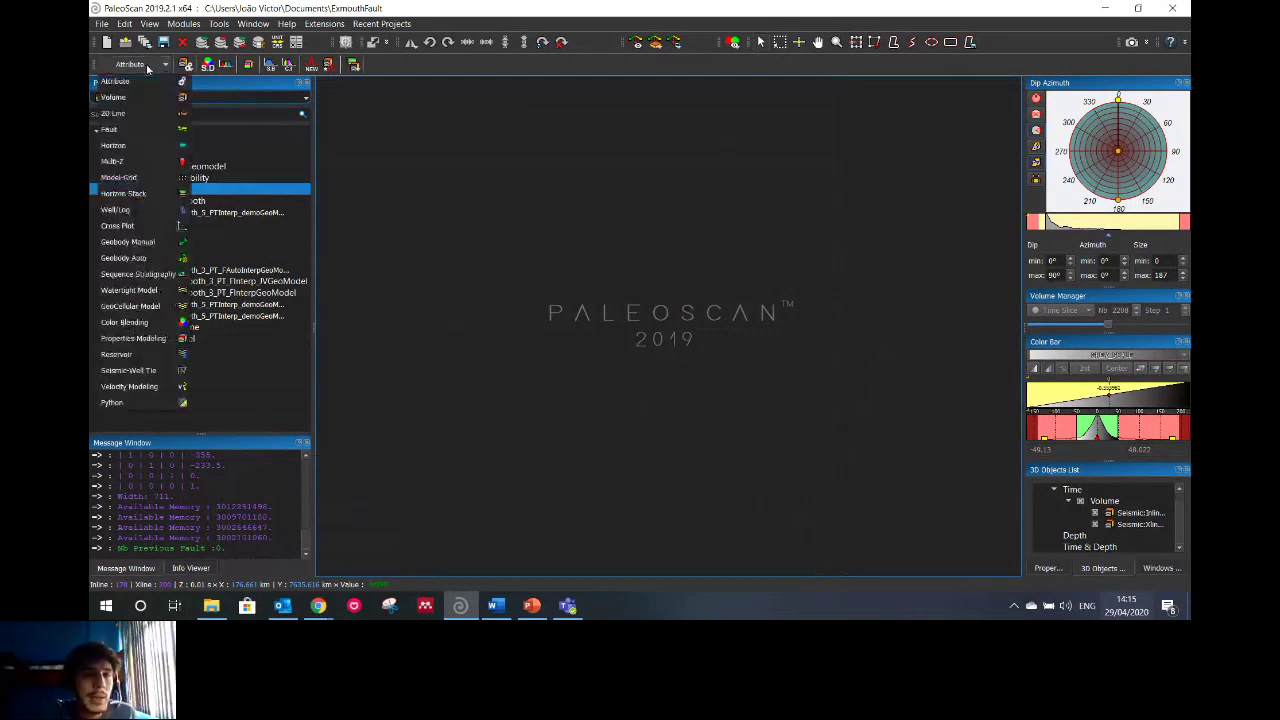
{"action": "left_click", "coordinate": [152, 325]}
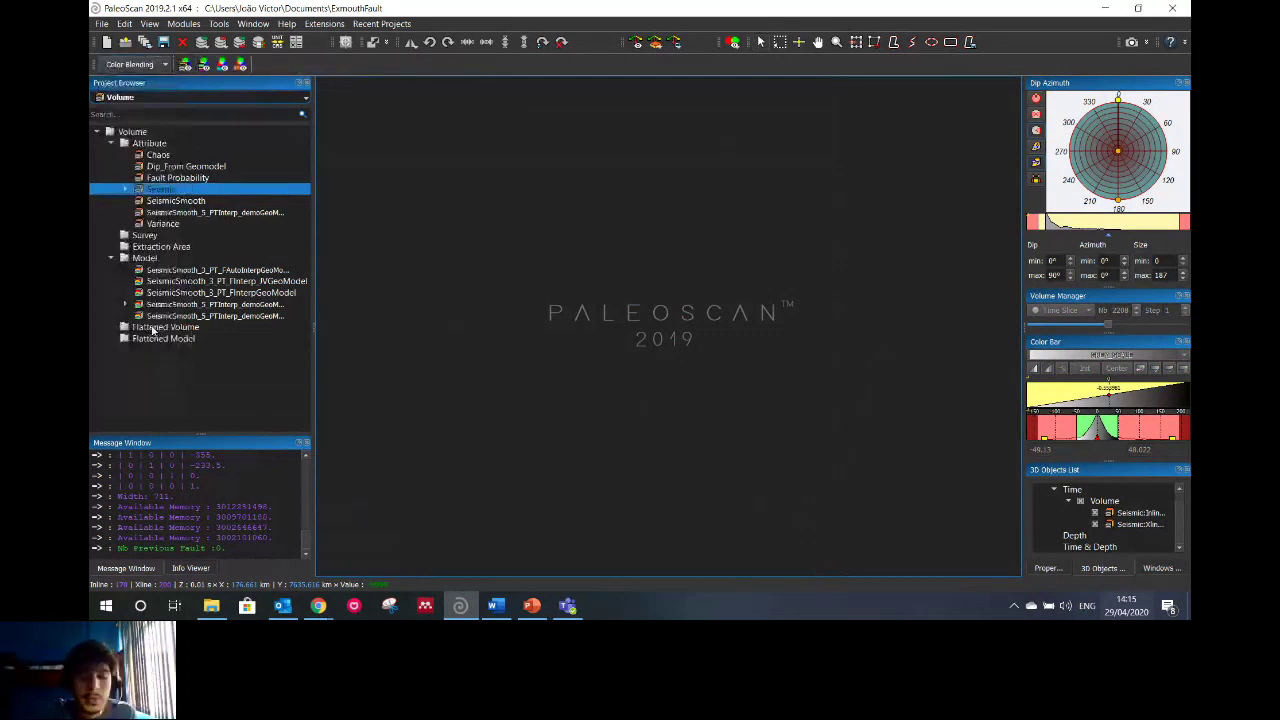
{"action": "left_click", "coordinate": [184, 66]}
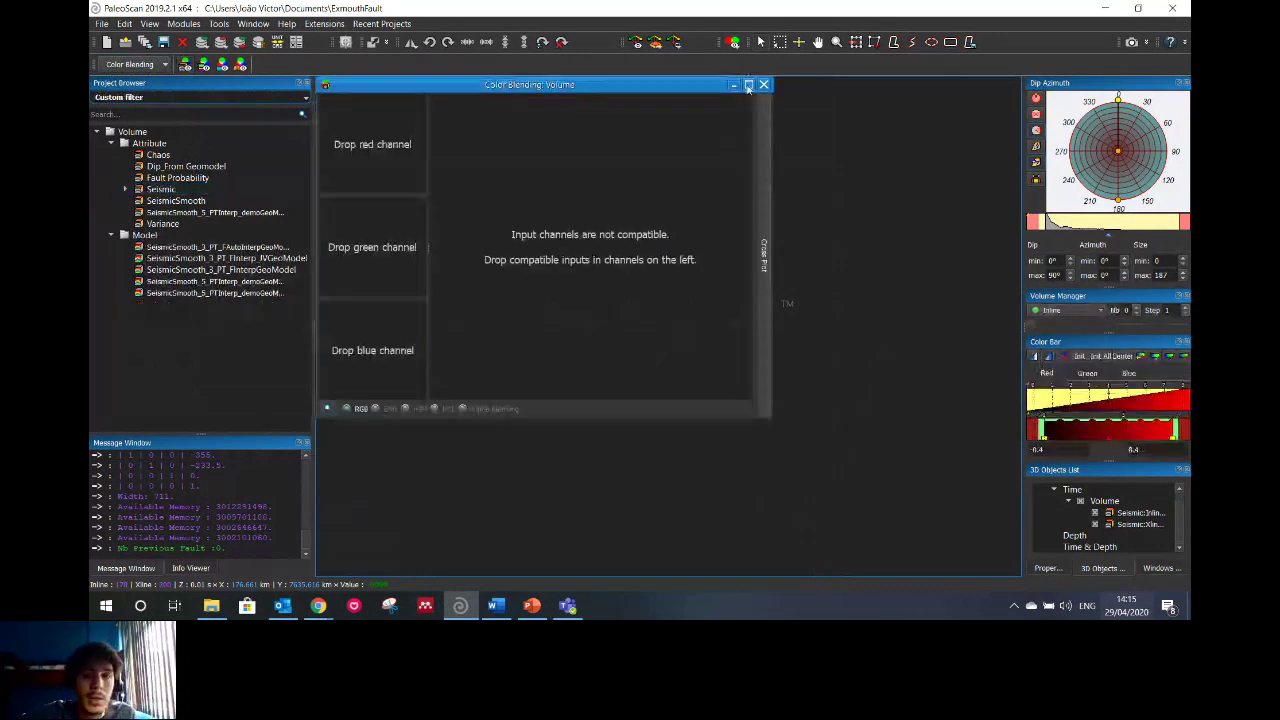
{"action": "left_click", "coordinate": [748, 86]}
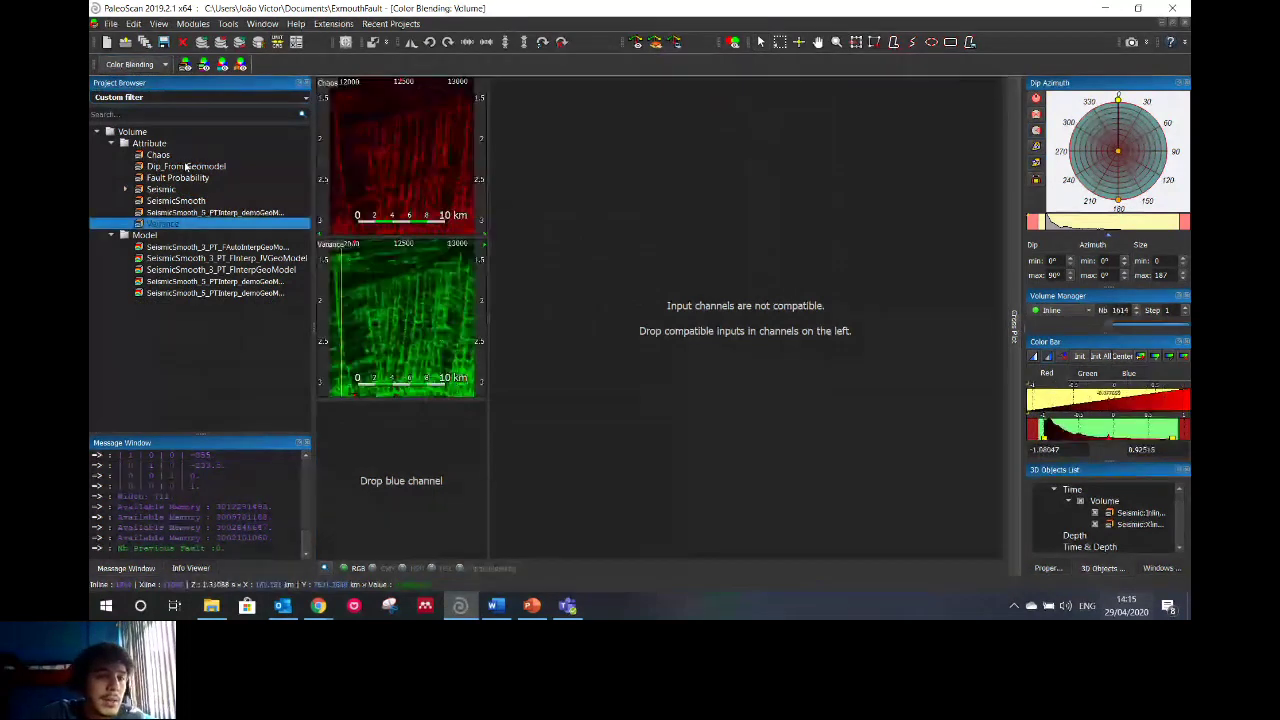
{"action": "left_click_drag", "start_coordinate": [188, 170], "coordinate": [399, 465]}
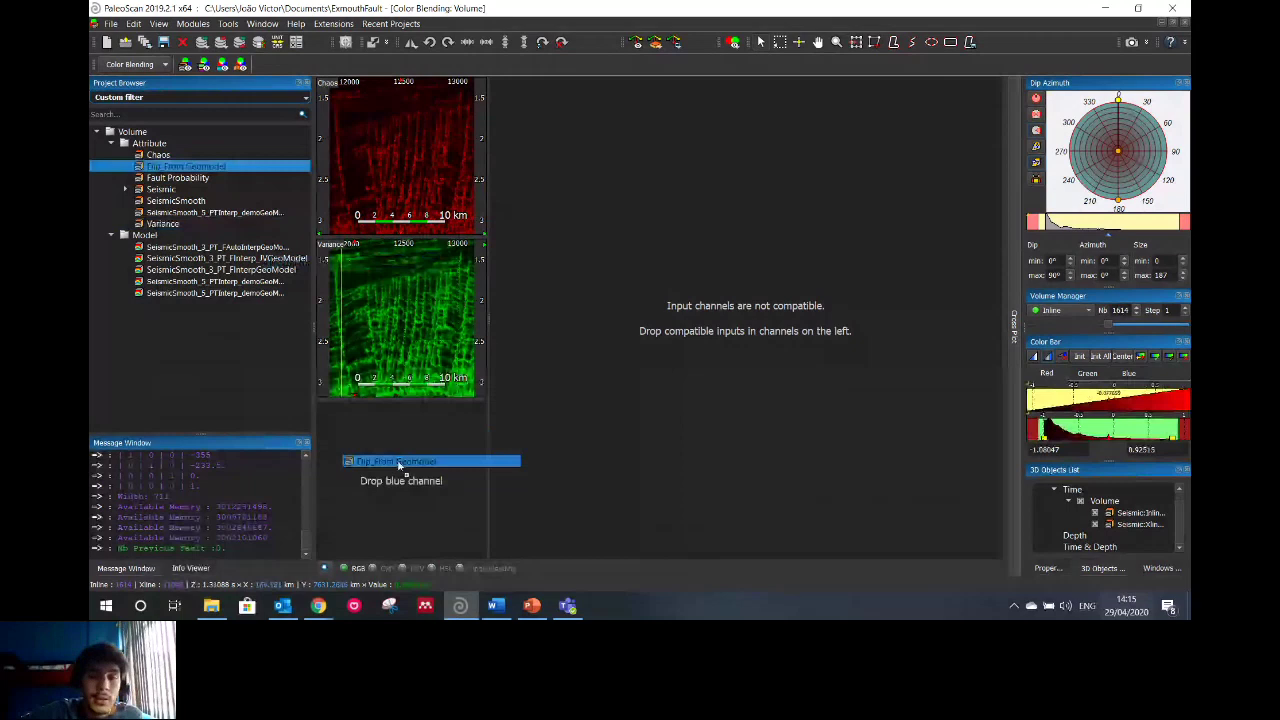
{"action": "left_click_drag", "start_coordinate": [399, 465], "coordinate": [400, 466]}
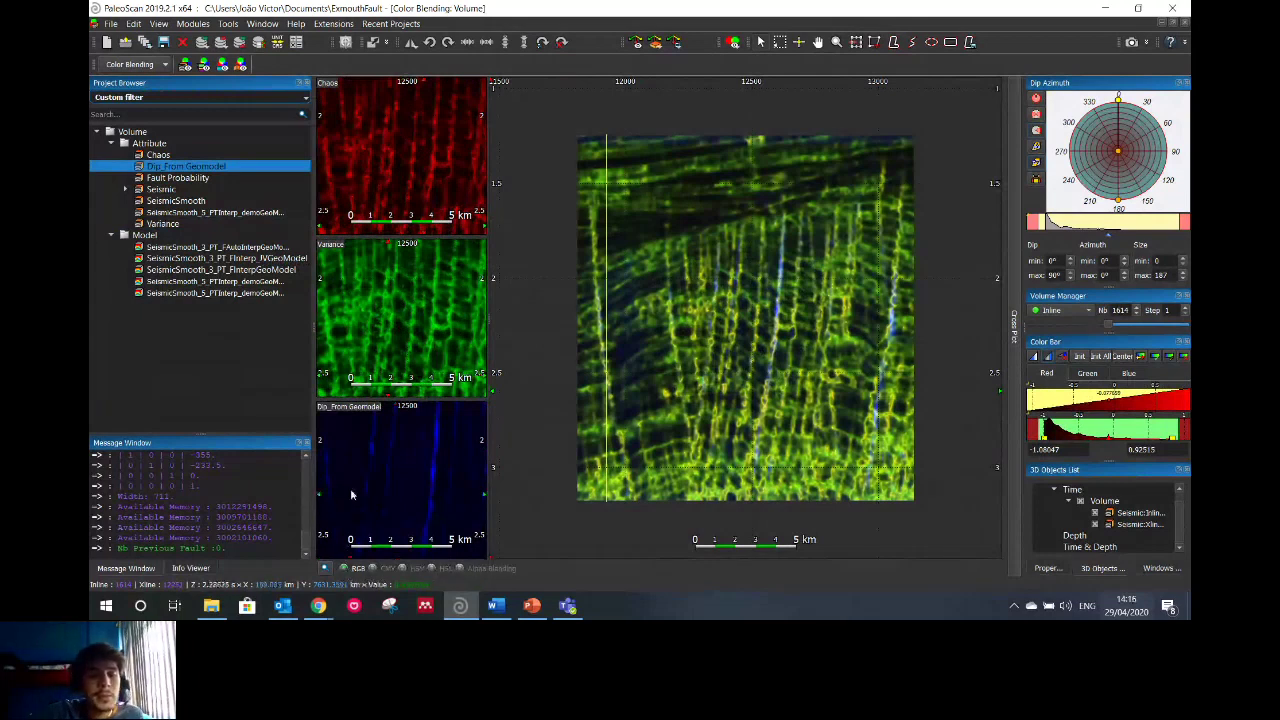
Switch the volume blend to CMY and display its time slice in the 3D viewer
{"action": "left_click", "coordinate": [373, 568]}
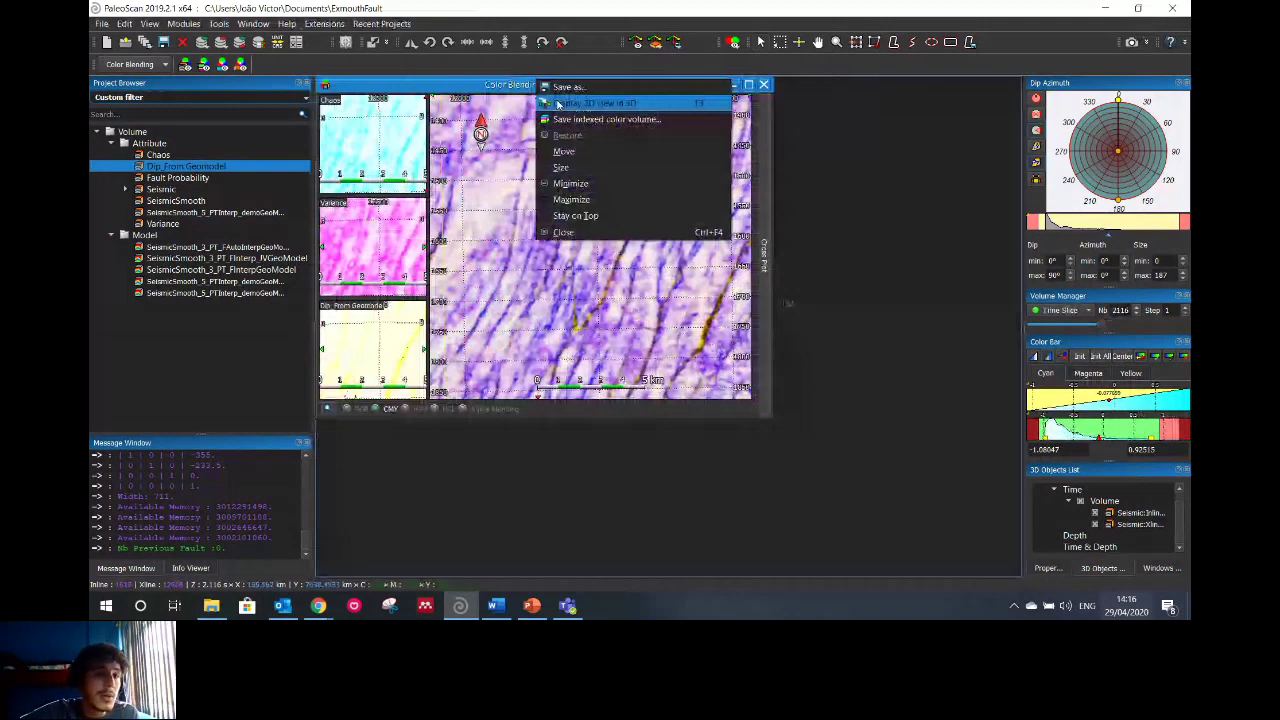
{"action": "left_click", "coordinate": [557, 104]}
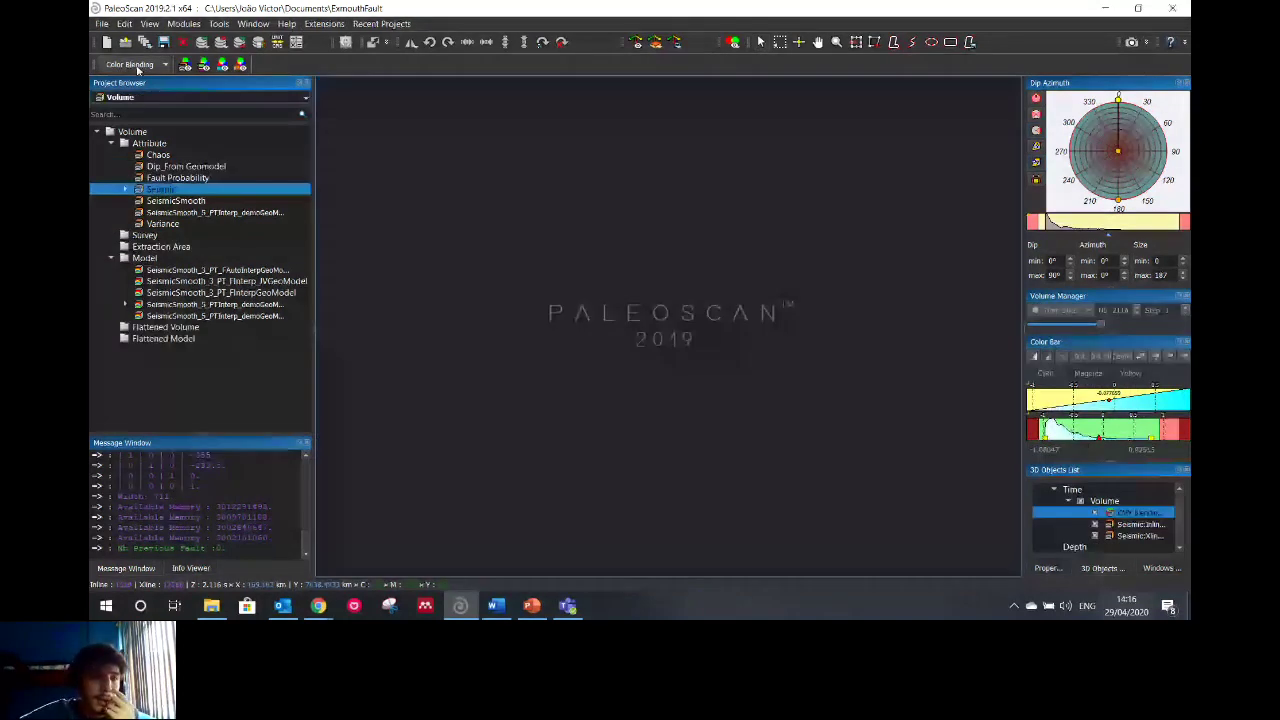
Start a horizon stack creation from model SeismicSmooth_5_PTInterp_demoGeoModel_TO, with Seismic as the displayed volume
{"action": "left_click", "coordinate": [138, 66]}
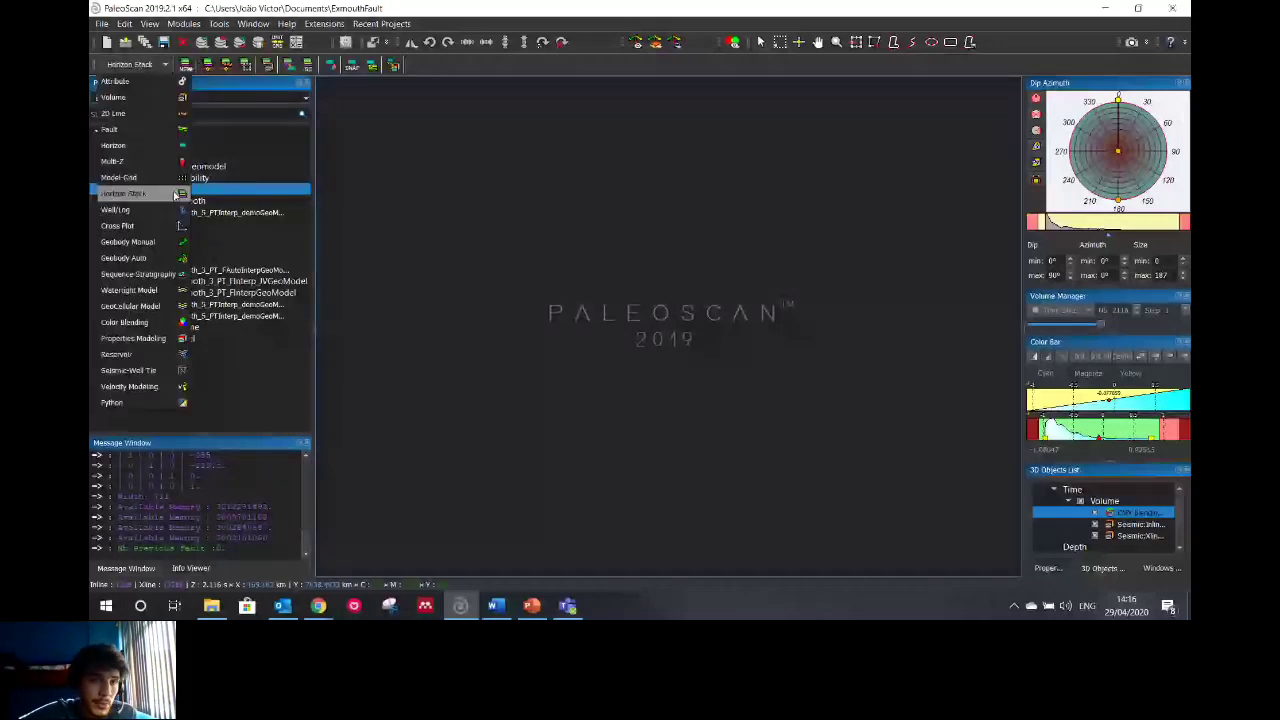
{"action": "left_click", "coordinate": [175, 194]}
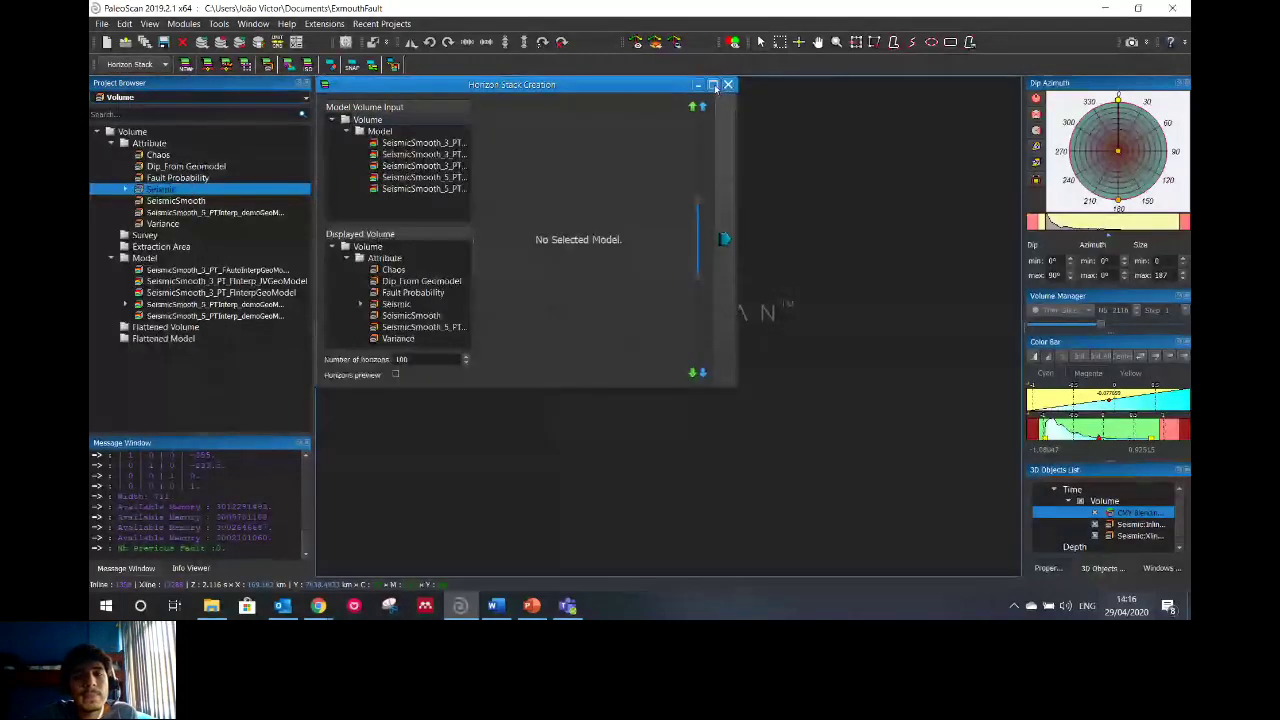
{"action": "left_click", "coordinate": [713, 85]}
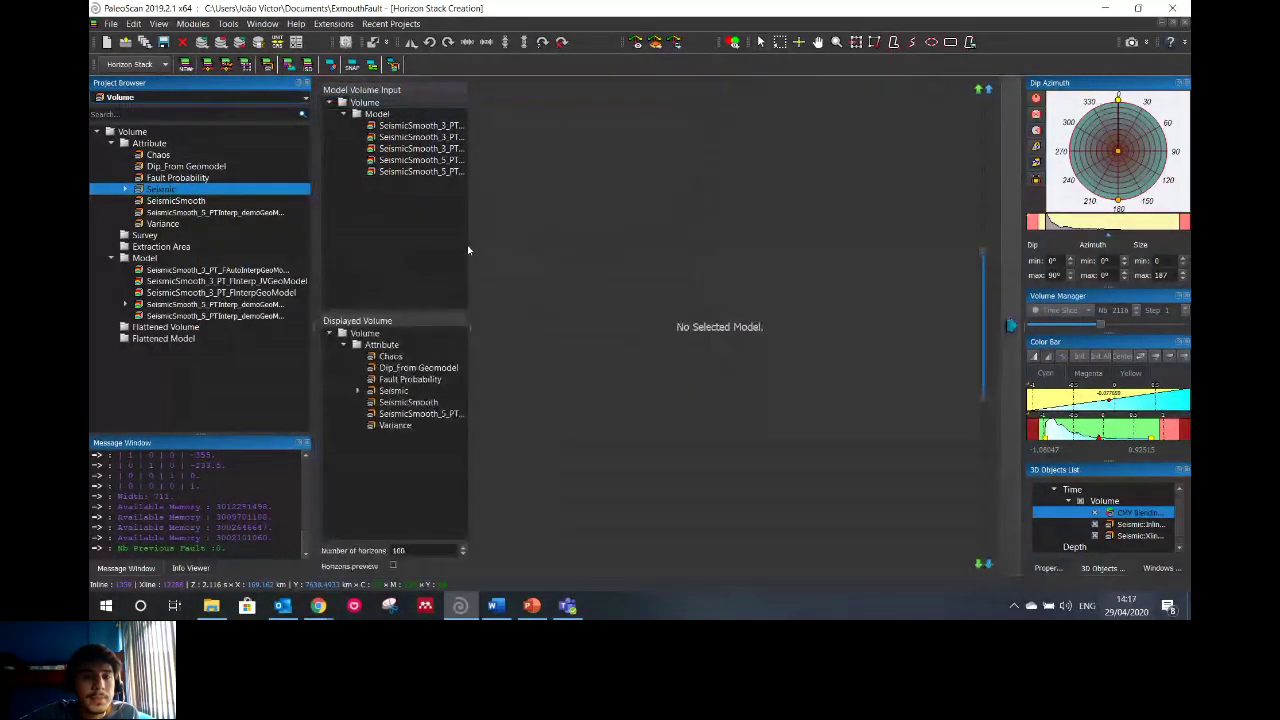
{"action": "left_click_drag", "start_coordinate": [469, 243], "coordinate": [585, 237]}
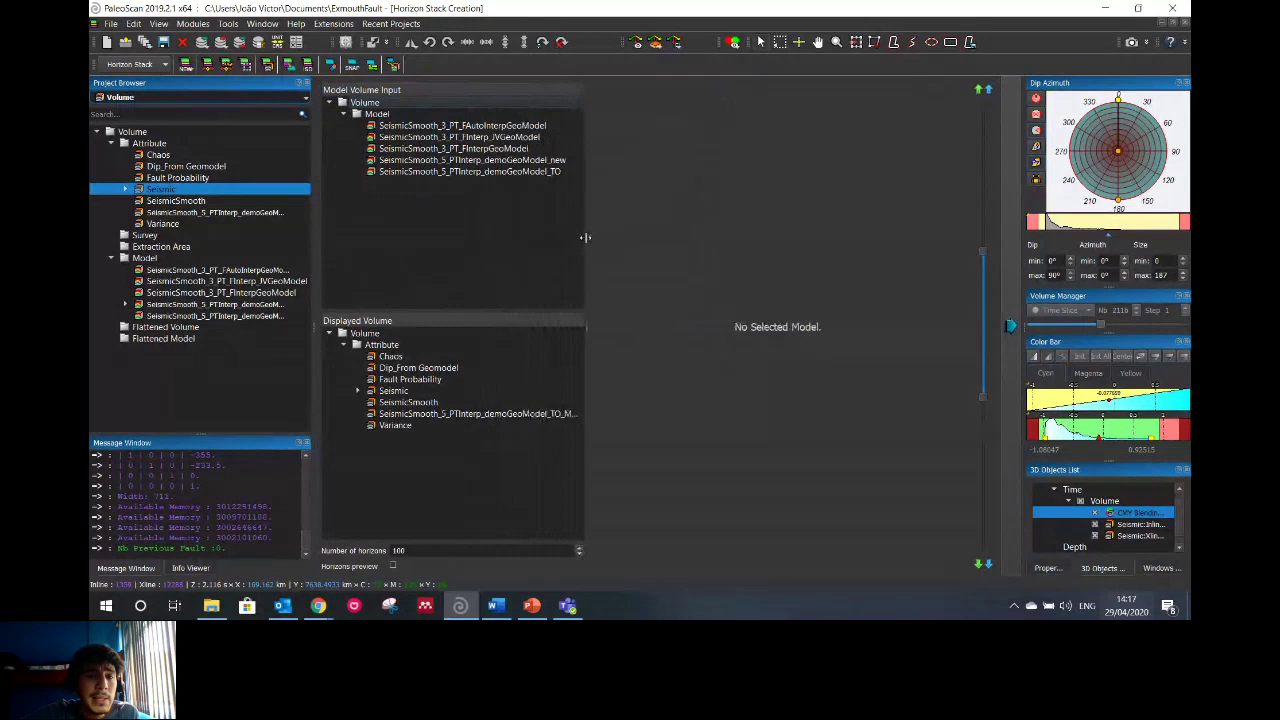
{"action": "left_click", "coordinate": [497, 173]}
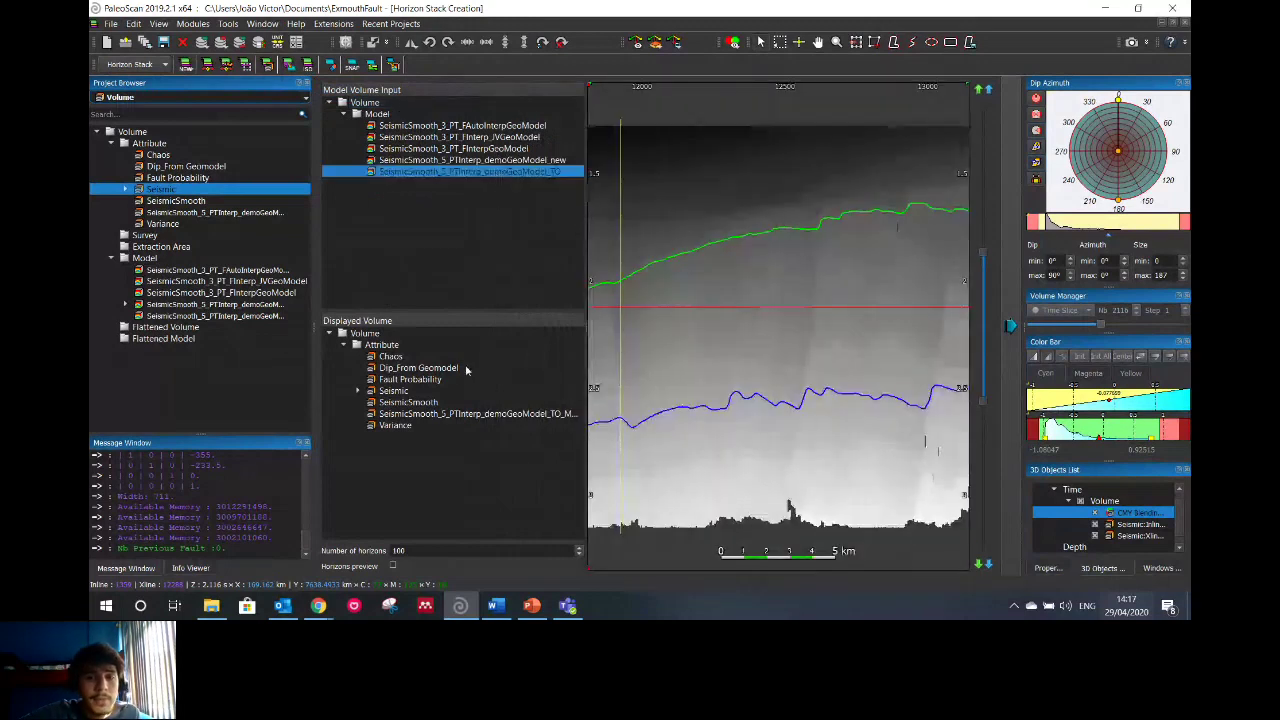
{"action": "left_click", "coordinate": [397, 391]}
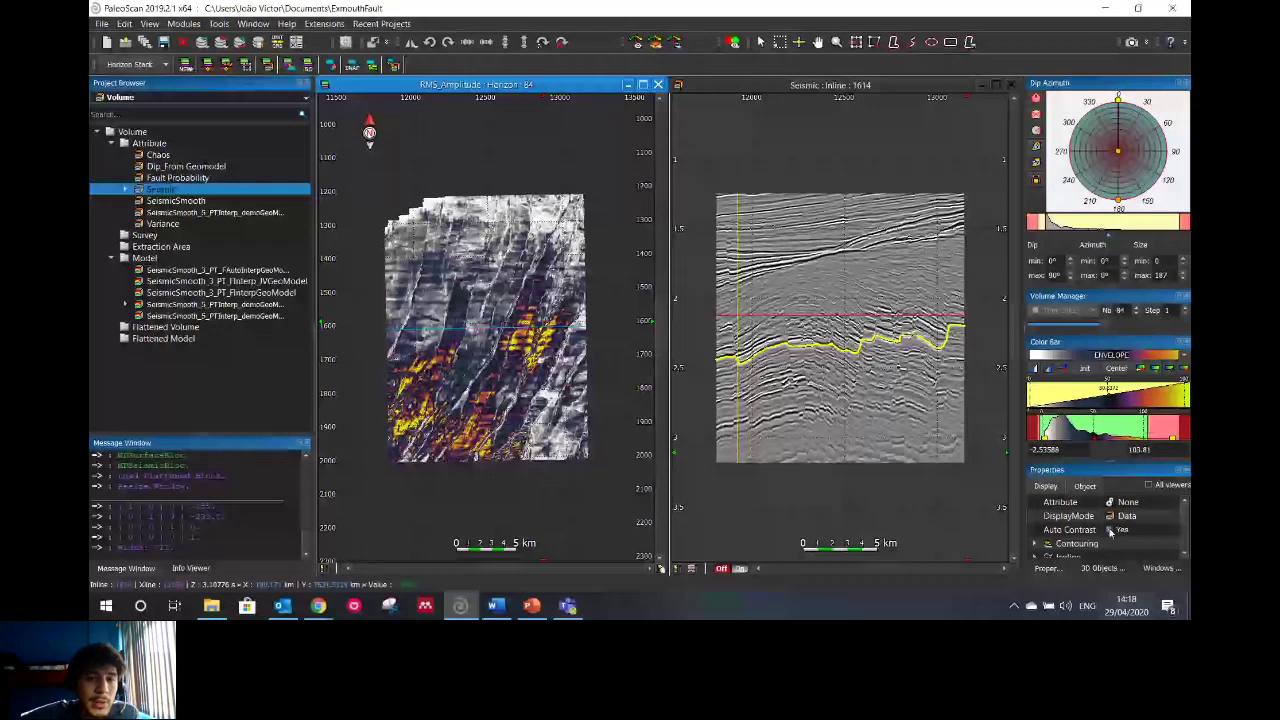
Browse the RMS_Amplitude horizon stack beside the seismic inline section to compare fault expression, and close both viewers
{"action": "scroll", "coordinate": [516, 262], "scroll_direction": "down", "scroll_amount": 20}
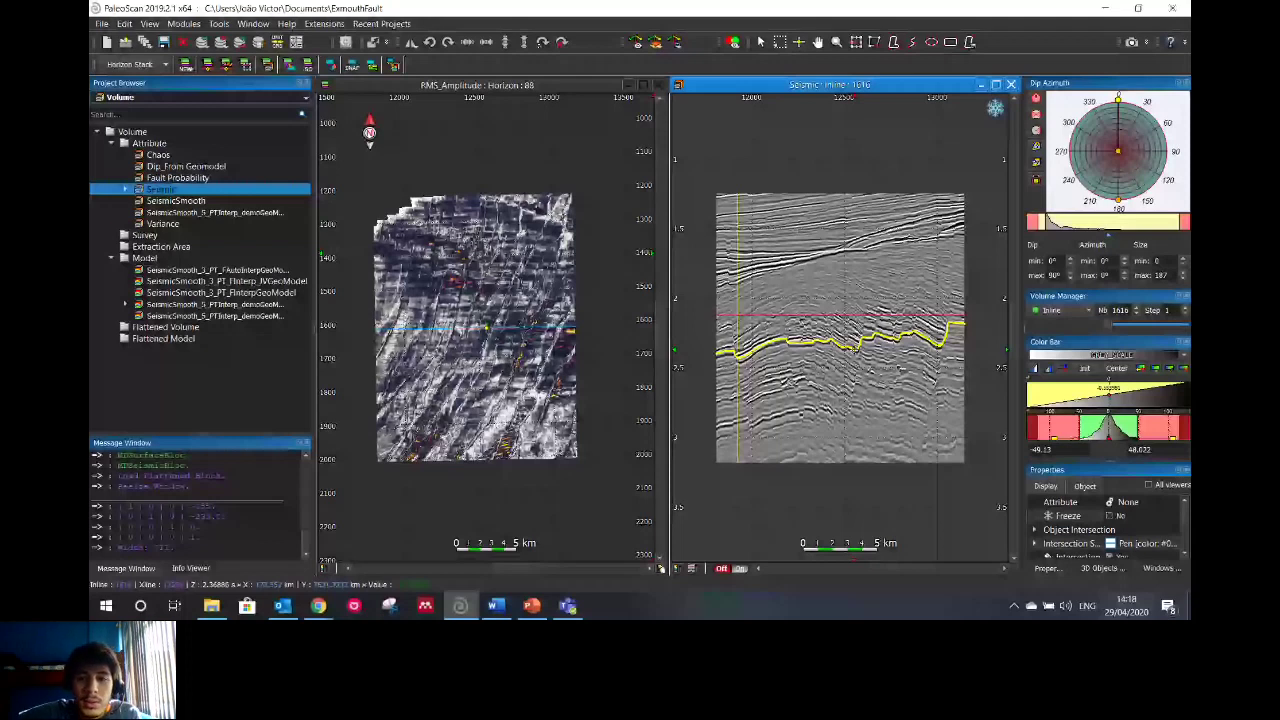
{"action": "scroll", "coordinate": [855, 348], "scroll_direction": "up", "scroll_amount": 6}
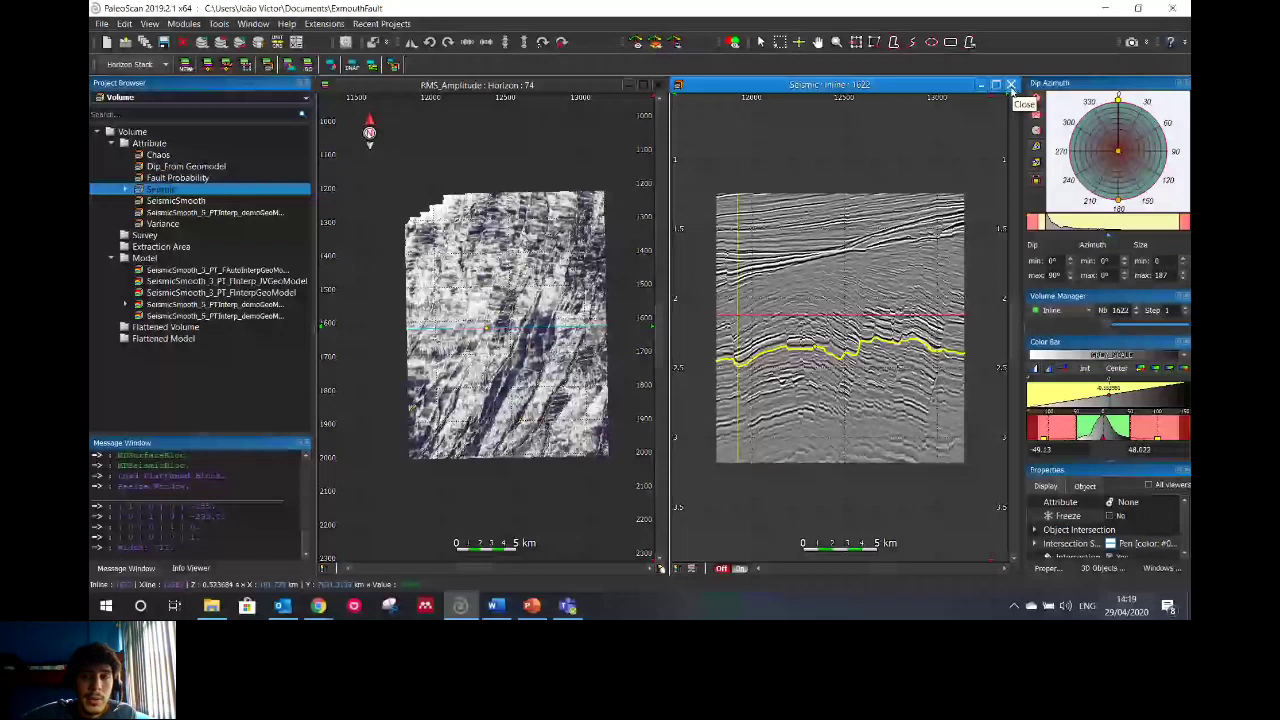
{"action": "left_click", "coordinate": [1011, 85]}
{"action": "left_click", "coordinate": [658, 85]}
Open a horizon stack color blending with RMS_Amplitude as the red channel and Variance stacks as green and blue
{"action": "left_click", "coordinate": [130, 64]}
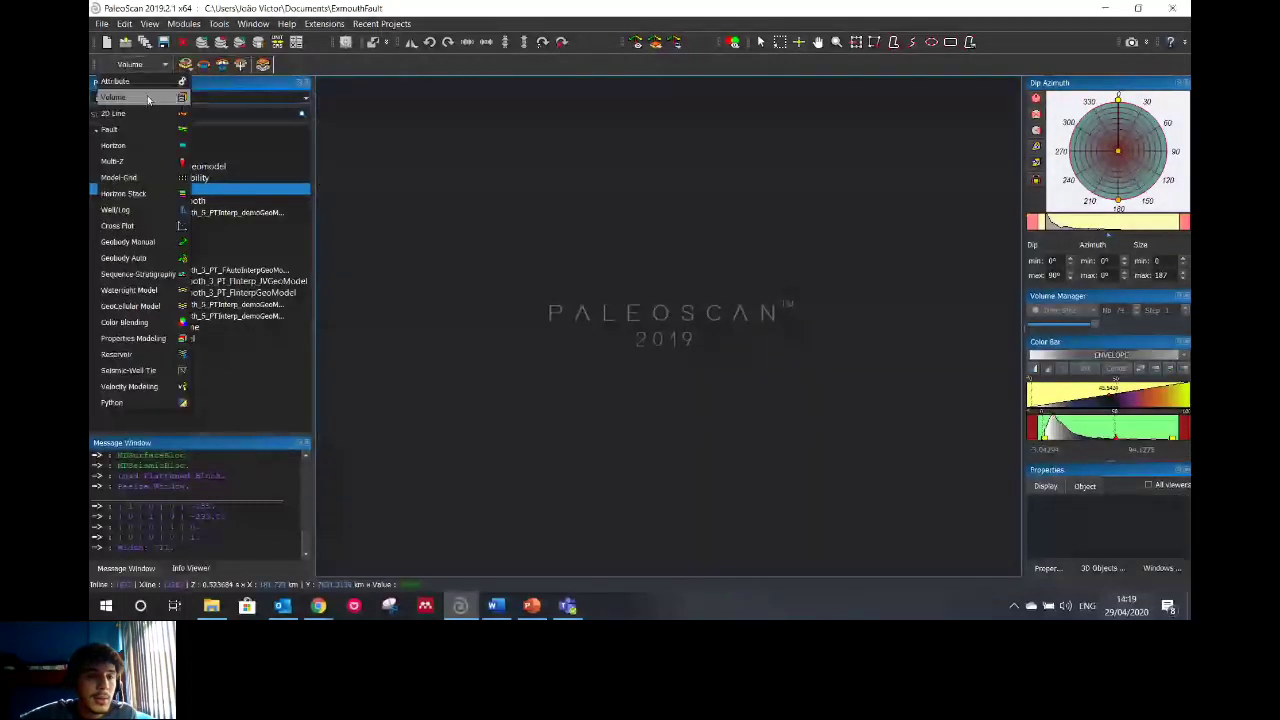
{"action": "left_click", "coordinate": [160, 322]}
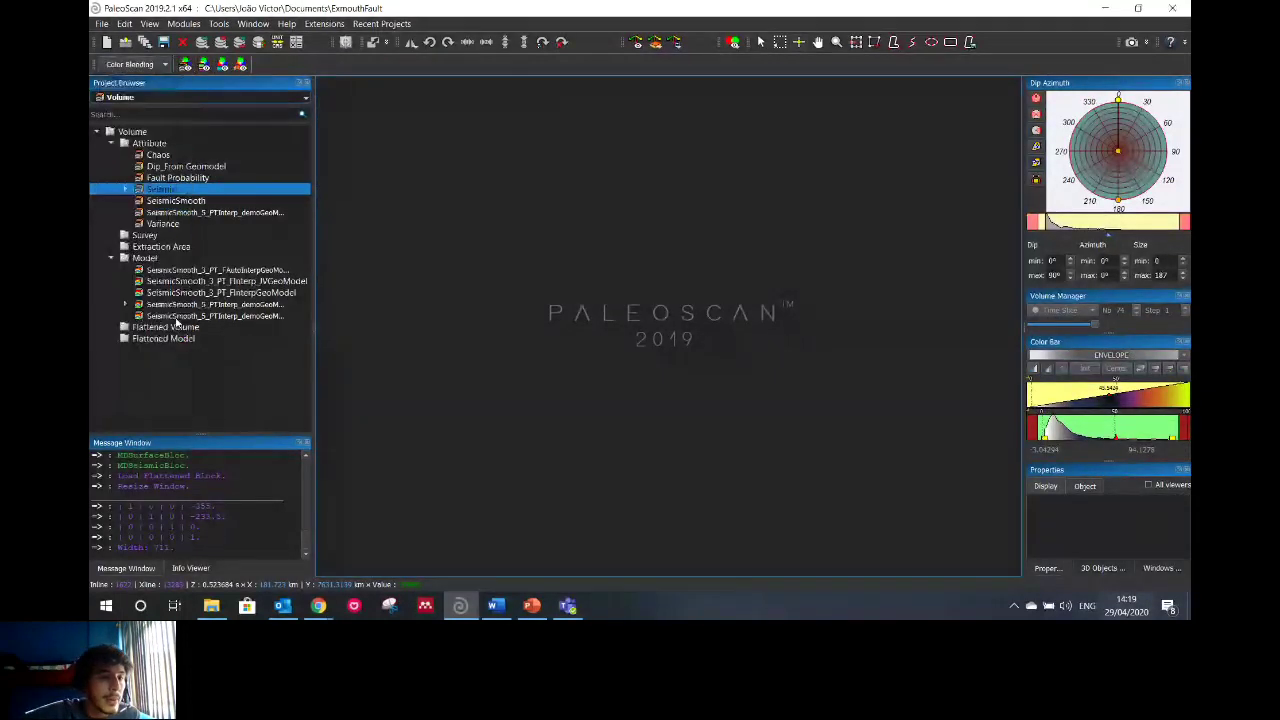
{"action": "left_click", "coordinate": [205, 66]}
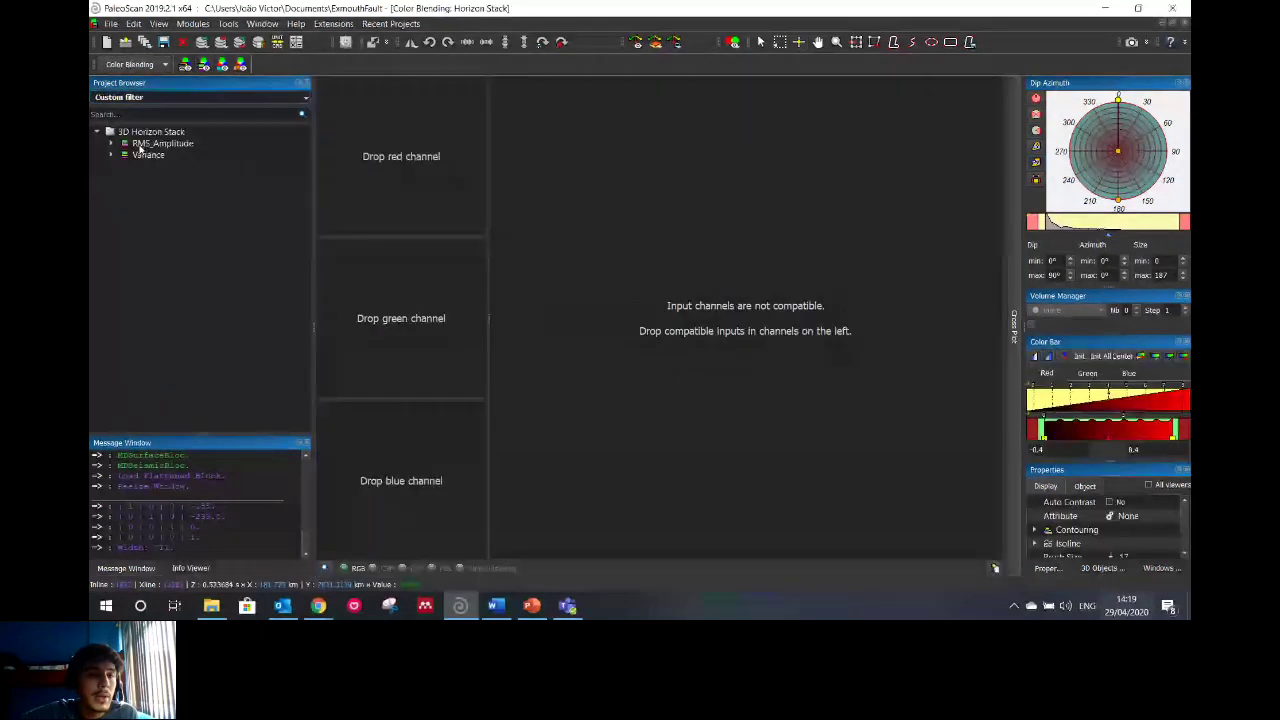
{"action": "left_click", "coordinate": [145, 145]}
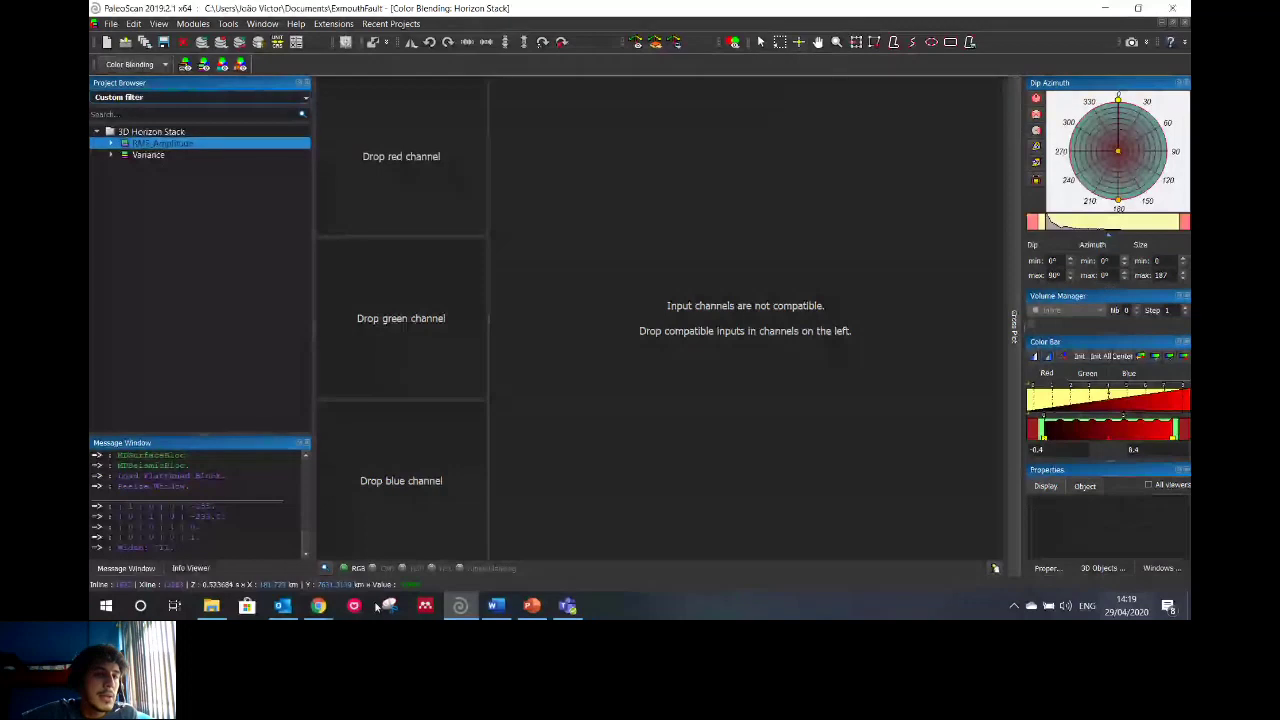
{"action": "left_click_drag", "start_coordinate": [133, 147], "coordinate": [400, 156]}
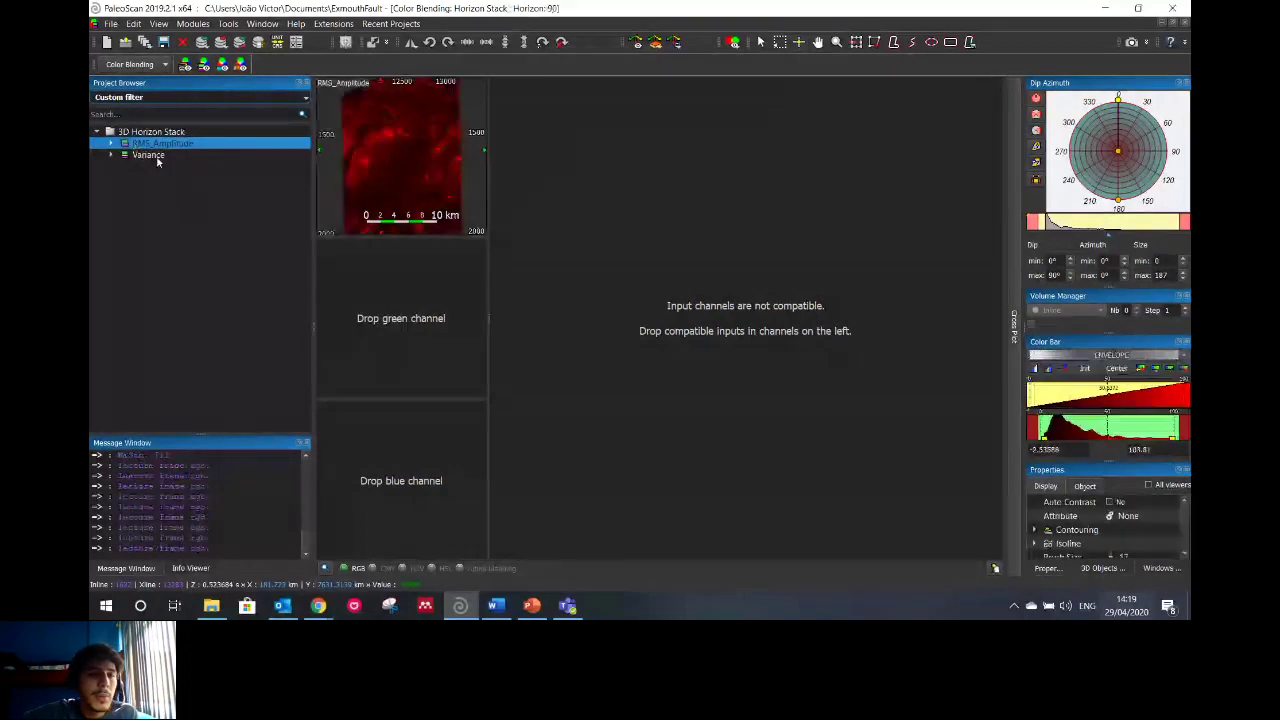
{"action": "left_click_drag", "start_coordinate": [151, 155], "coordinate": [385, 344]}
{"action": "left_click_drag", "start_coordinate": [150, 155], "coordinate": [421, 485]}
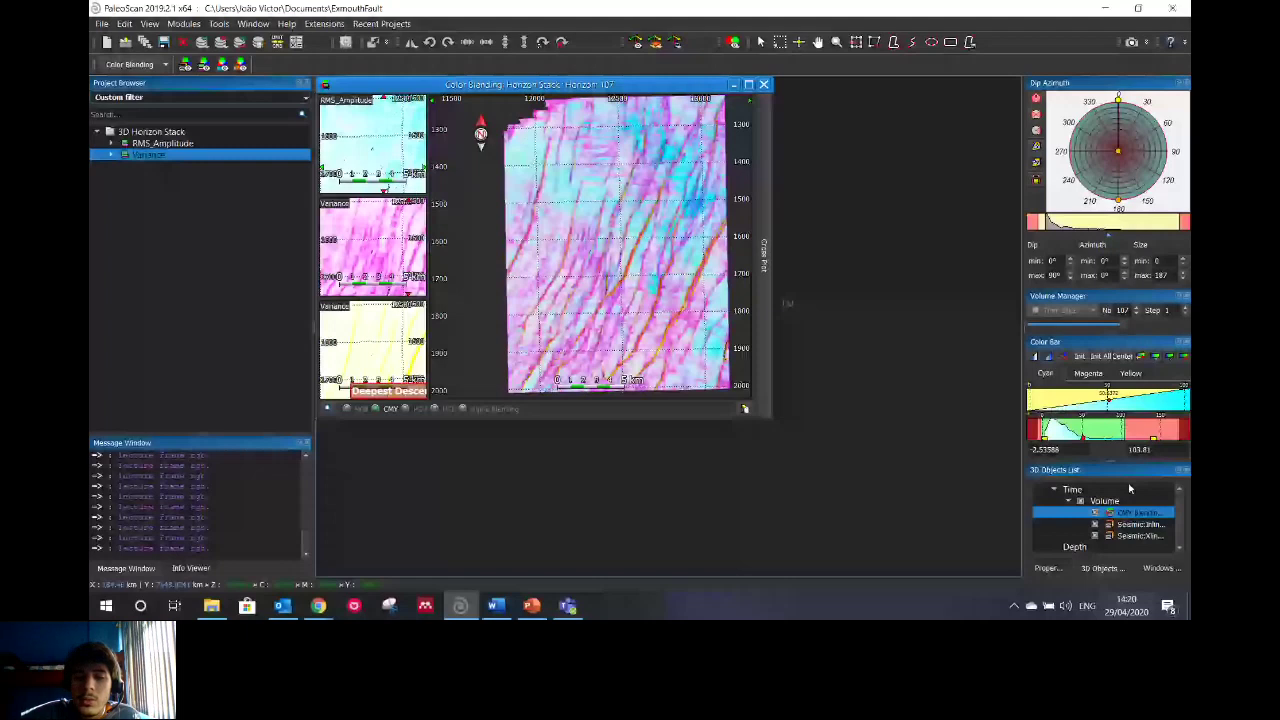
Remove the CMY-blended time slice from the 3D scene and unselect the CMY-blended horizon
{"action": "right_click", "coordinate": [1130, 511]}
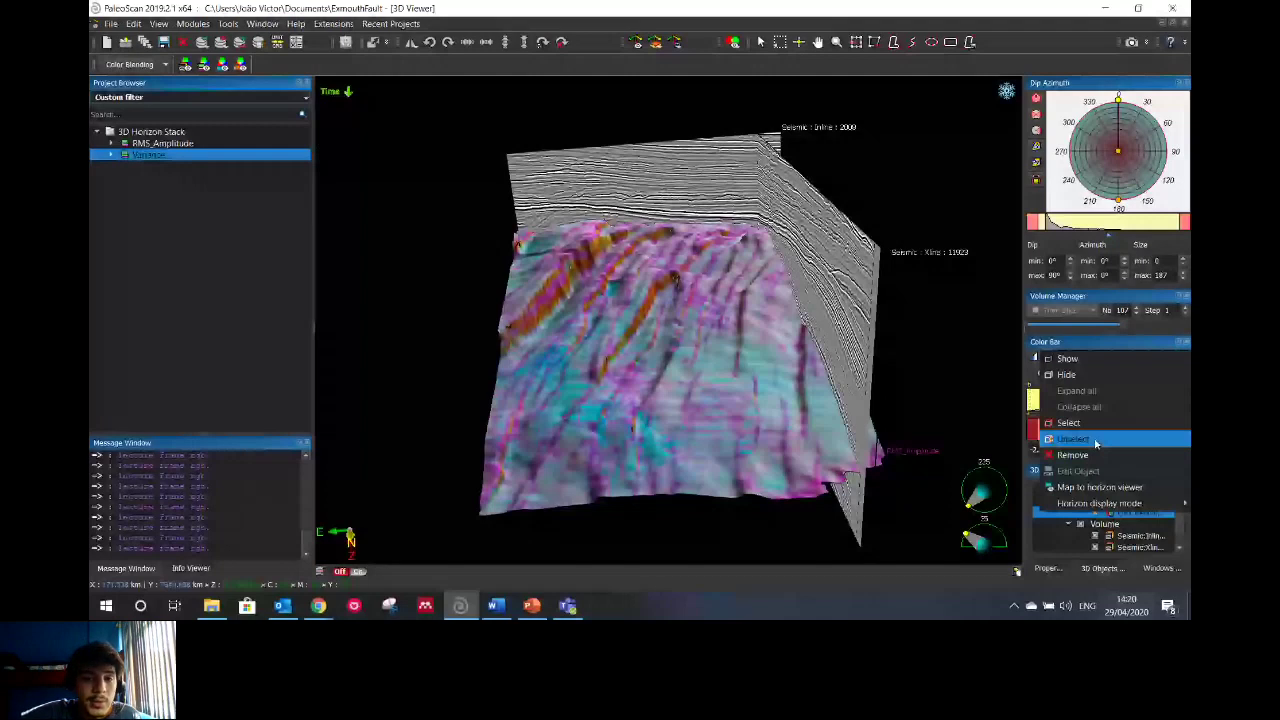
{"action": "left_click", "coordinate": [1095, 440]}
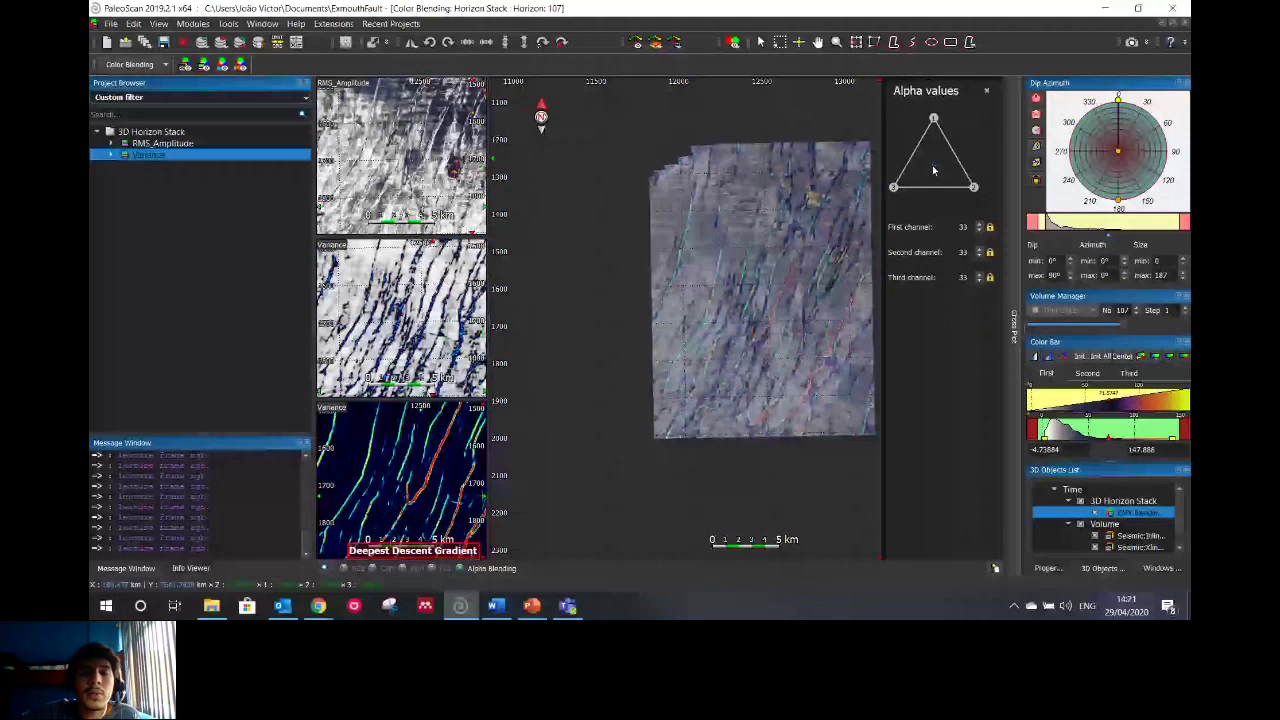
Vary the channel weights of the horizon stack's alpha blending and show the blended horizon in an enlarged 3D view
{"action": "left_click_drag", "start_coordinate": [933, 170], "coordinate": [956, 163]}
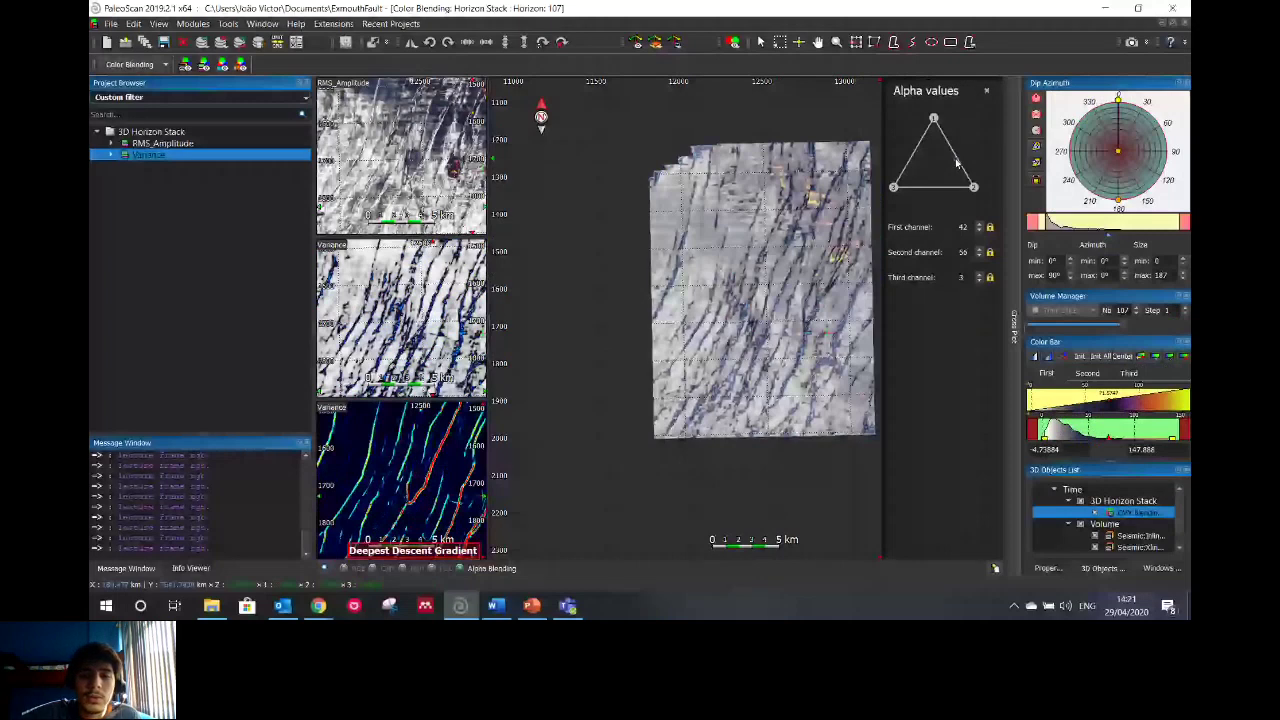
{"action": "left_click_drag", "start_coordinate": [956, 163], "coordinate": [921, 147]}
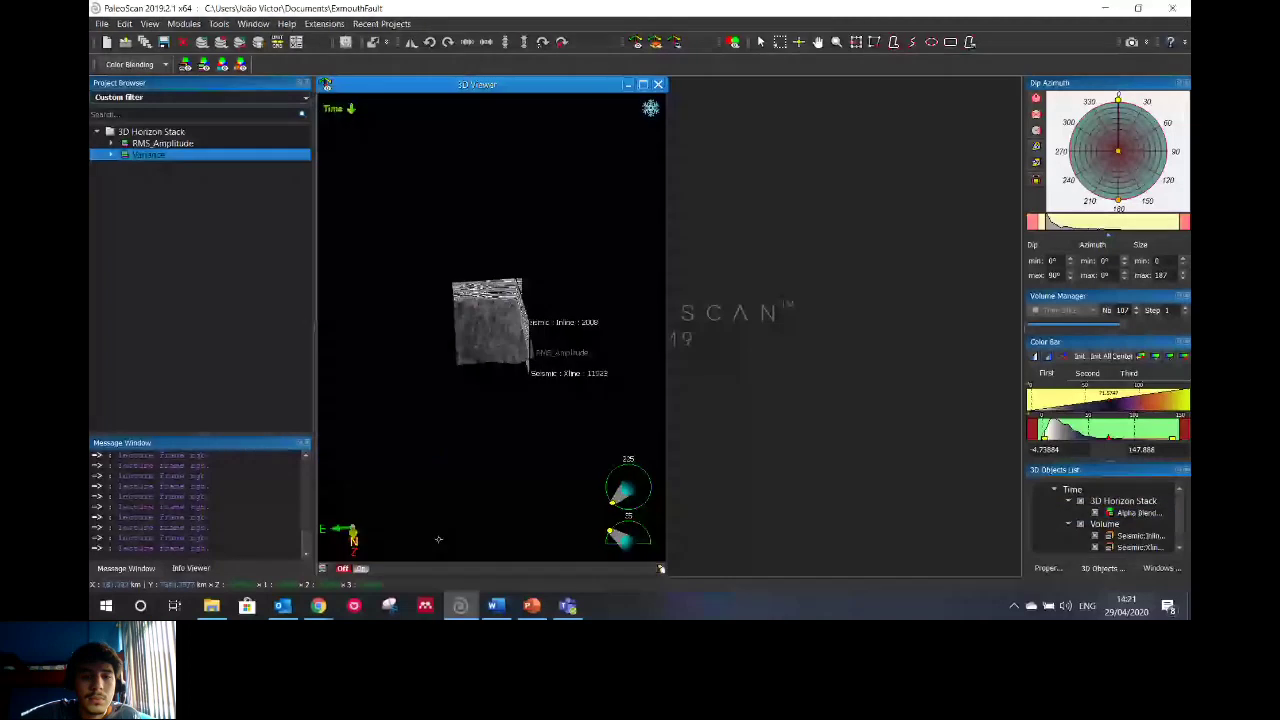
{"action": "scroll", "coordinate": [557, 317], "scroll_direction": "up", "scroll_amount": 5}
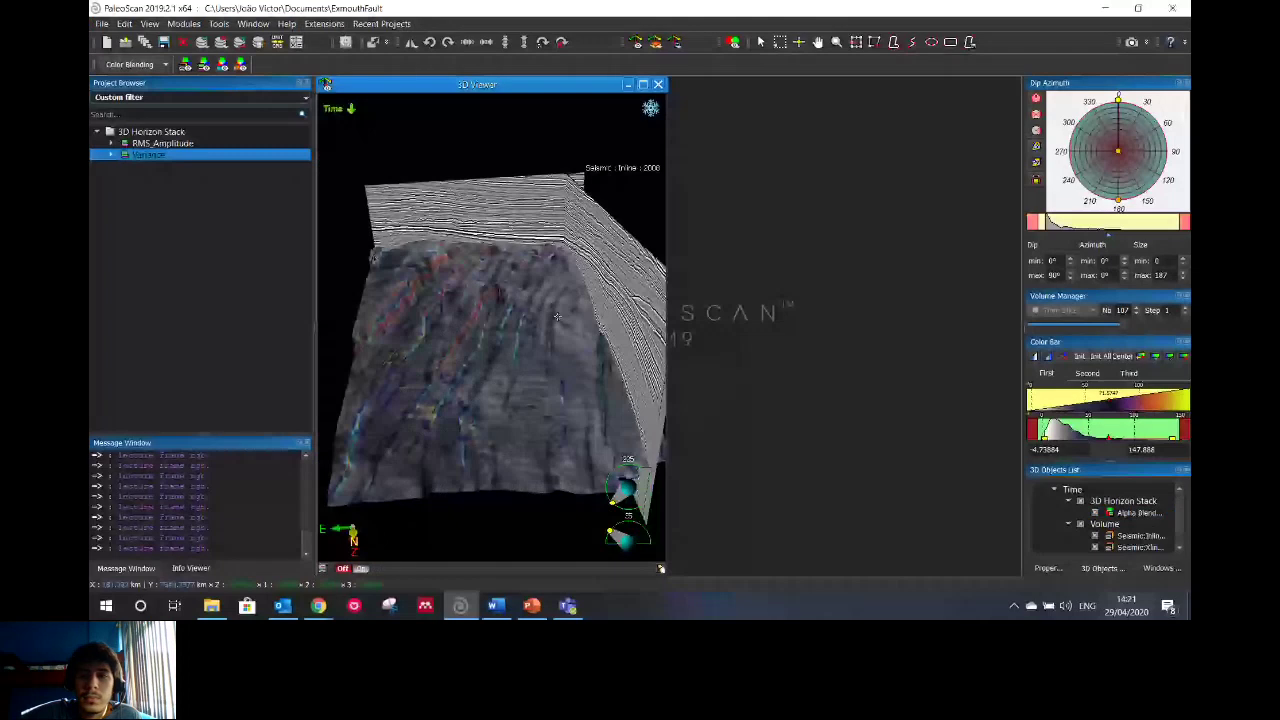
{"action": "left_click", "coordinate": [643, 85]}
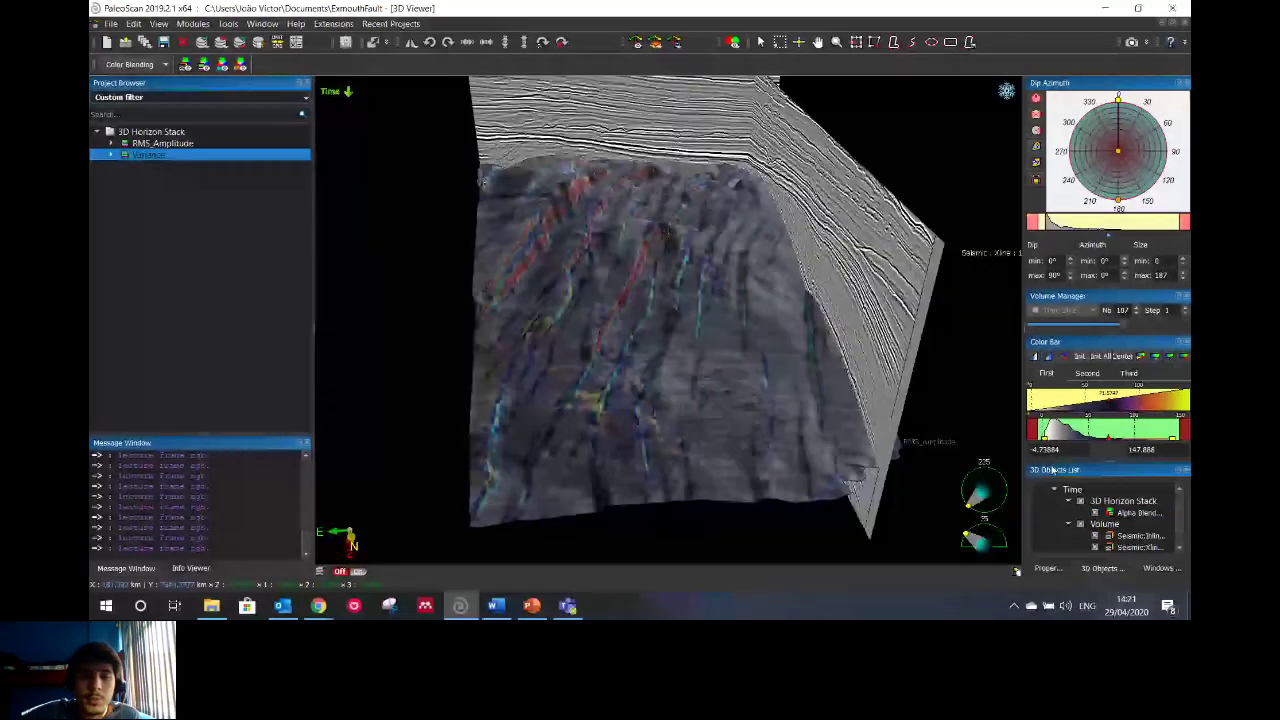
Select the alpha-blended horizon in the 3D scene and set its channel weights to 37, 24 and 39
{"action": "left_click", "coordinate": [1128, 512]}
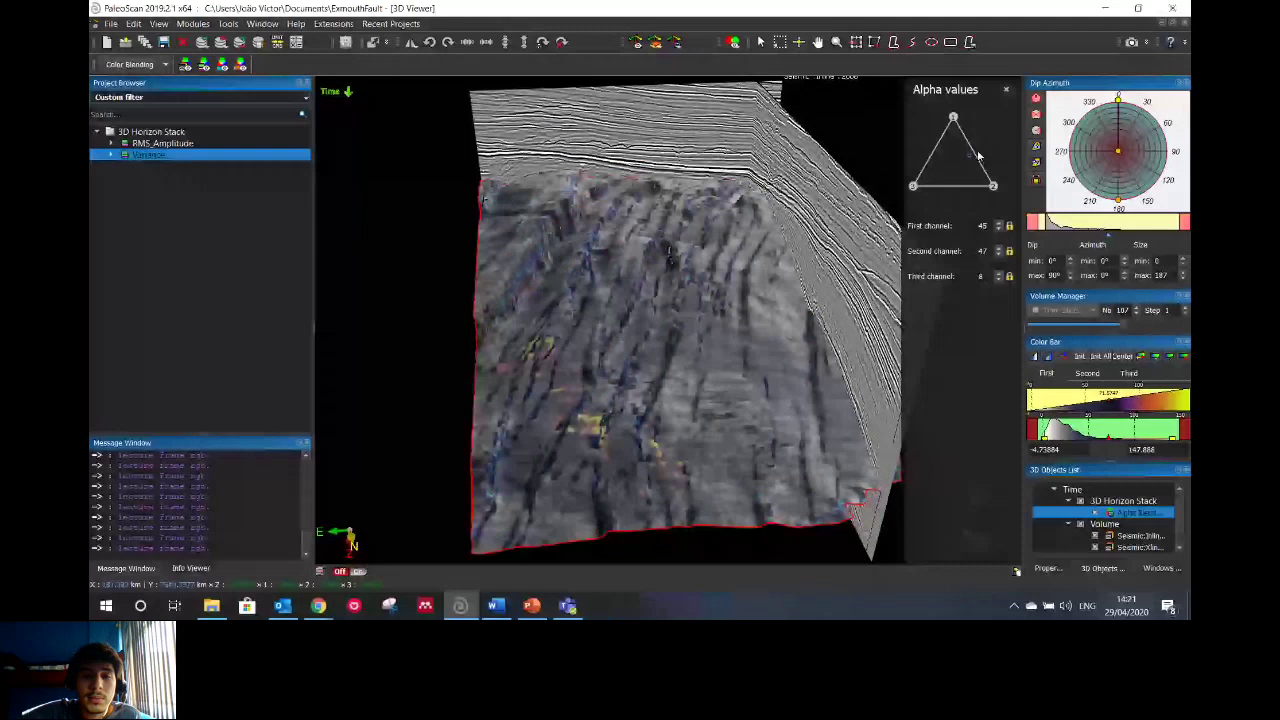
{"action": "left_click_drag", "start_coordinate": [979, 156], "coordinate": [948, 161]}
Step up and down through the alpha-blended horizon stack in 3D to examine the fault patterns at different levels
{"action": "scroll", "coordinate": [692, 377], "scroll_direction": "up", "scroll_amount": 6}
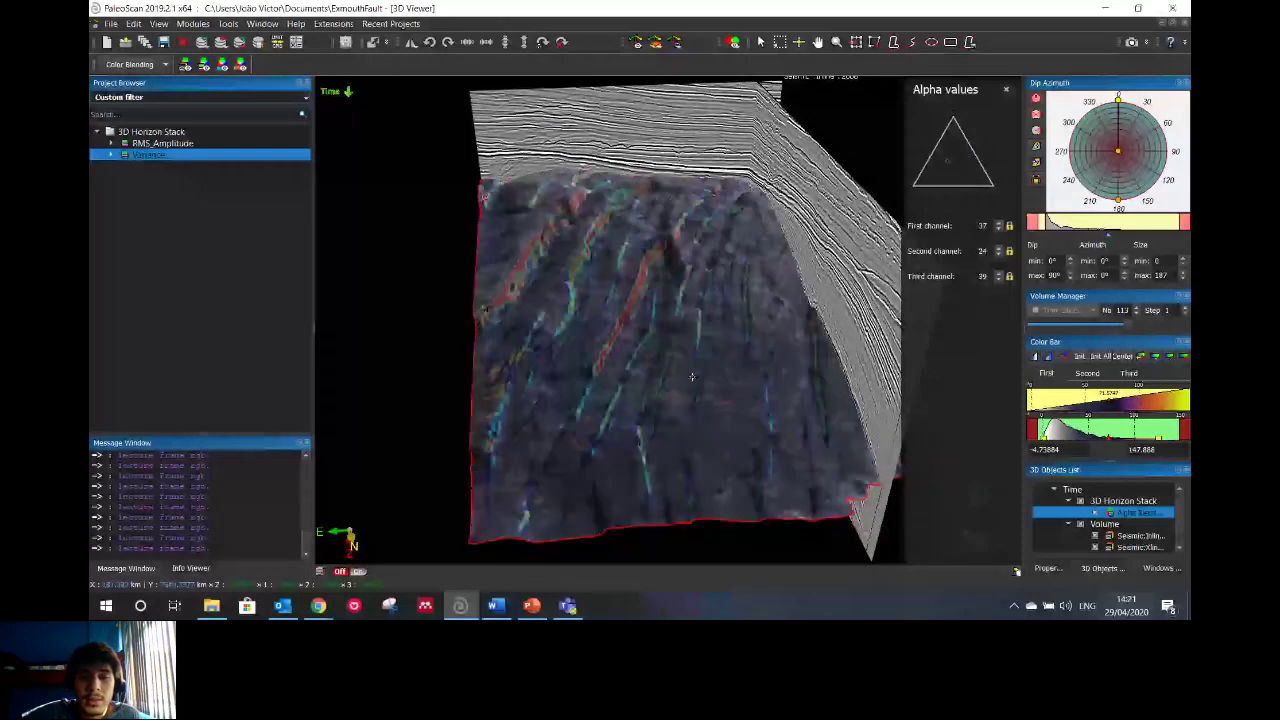
{"action": "scroll", "coordinate": [692, 377], "scroll_direction": "up", "scroll_amount": 18}
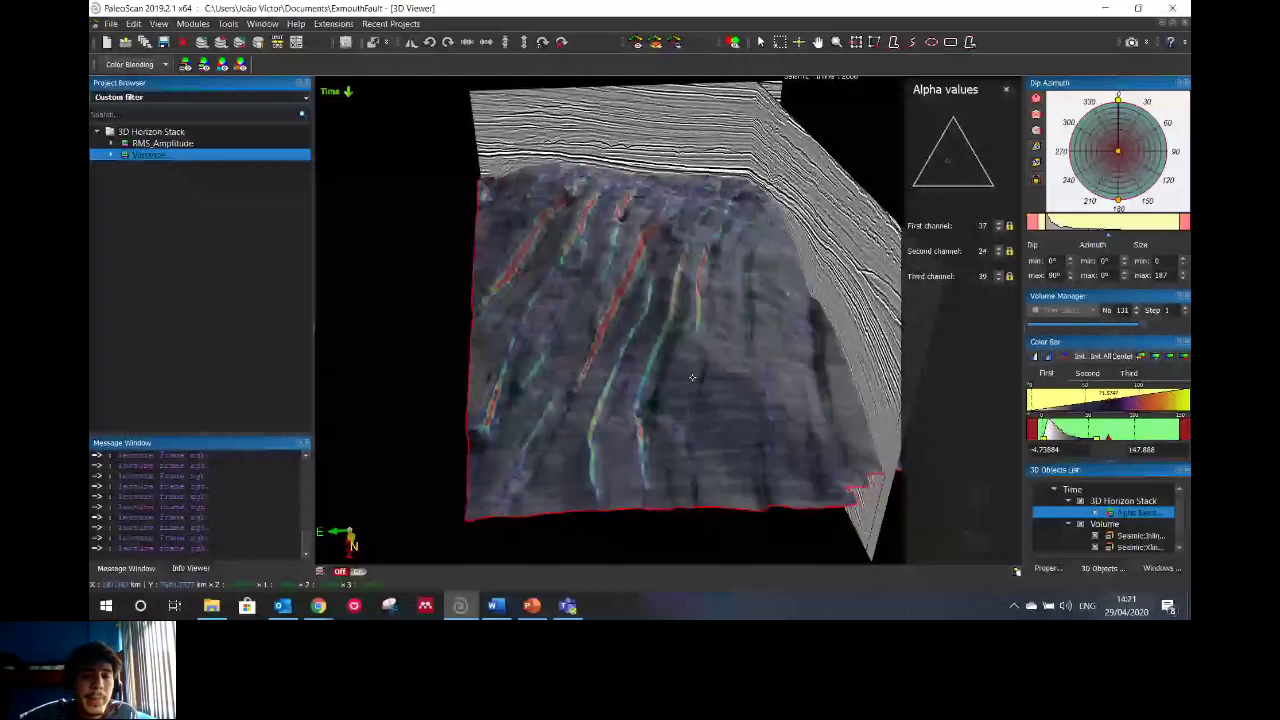
{"action": "scroll", "coordinate": [692, 377], "scroll_direction": "down", "scroll_amount": 20}
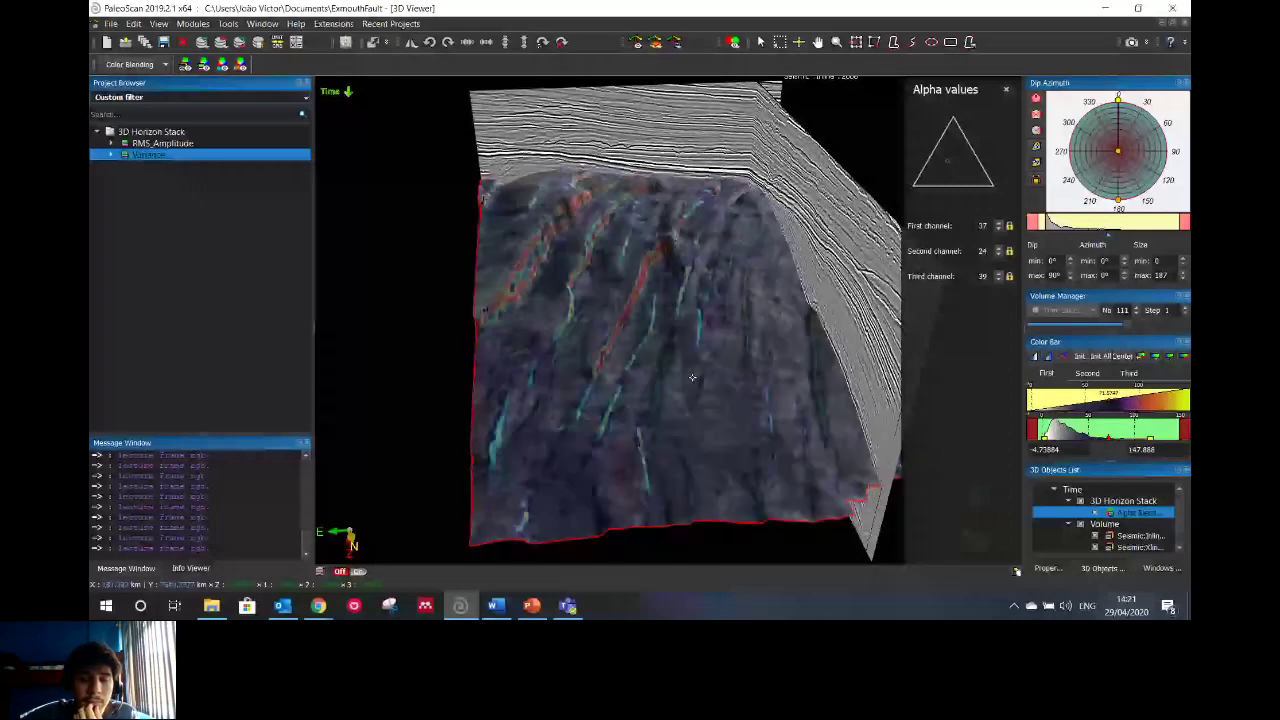
{"action": "scroll", "coordinate": [692, 378], "scroll_direction": "down", "scroll_amount": 20}
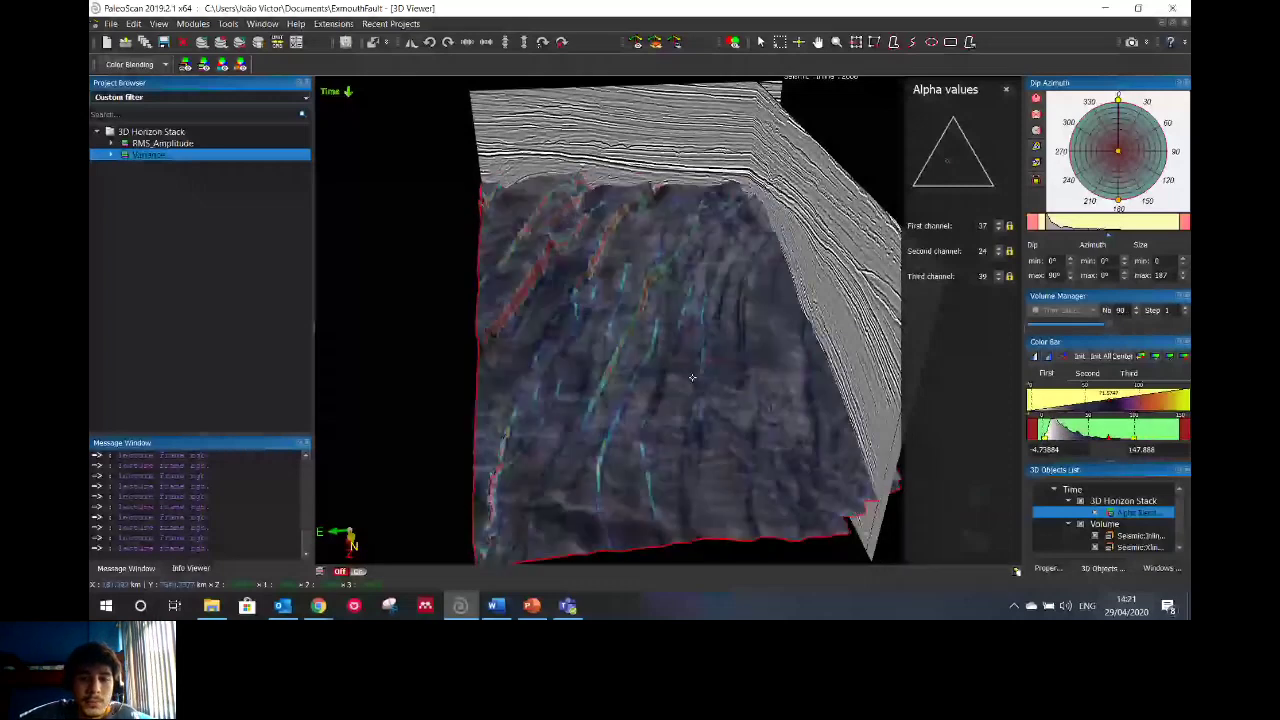
{"action": "scroll", "coordinate": [692, 378], "scroll_direction": "down", "scroll_amount": 18}
{"action": "scroll", "coordinate": [692, 378], "scroll_direction": "down", "scroll_amount": 14}
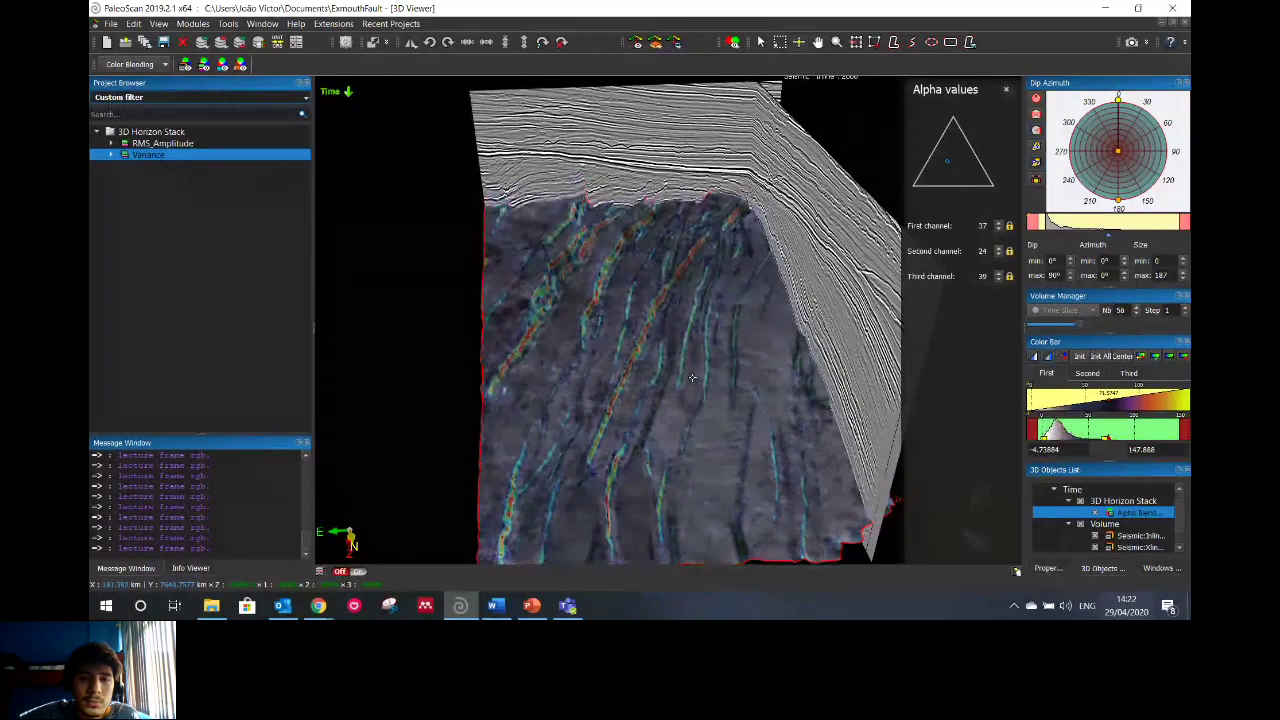
{"action": "scroll", "coordinate": [692, 378], "scroll_direction": "down", "scroll_amount": 9}
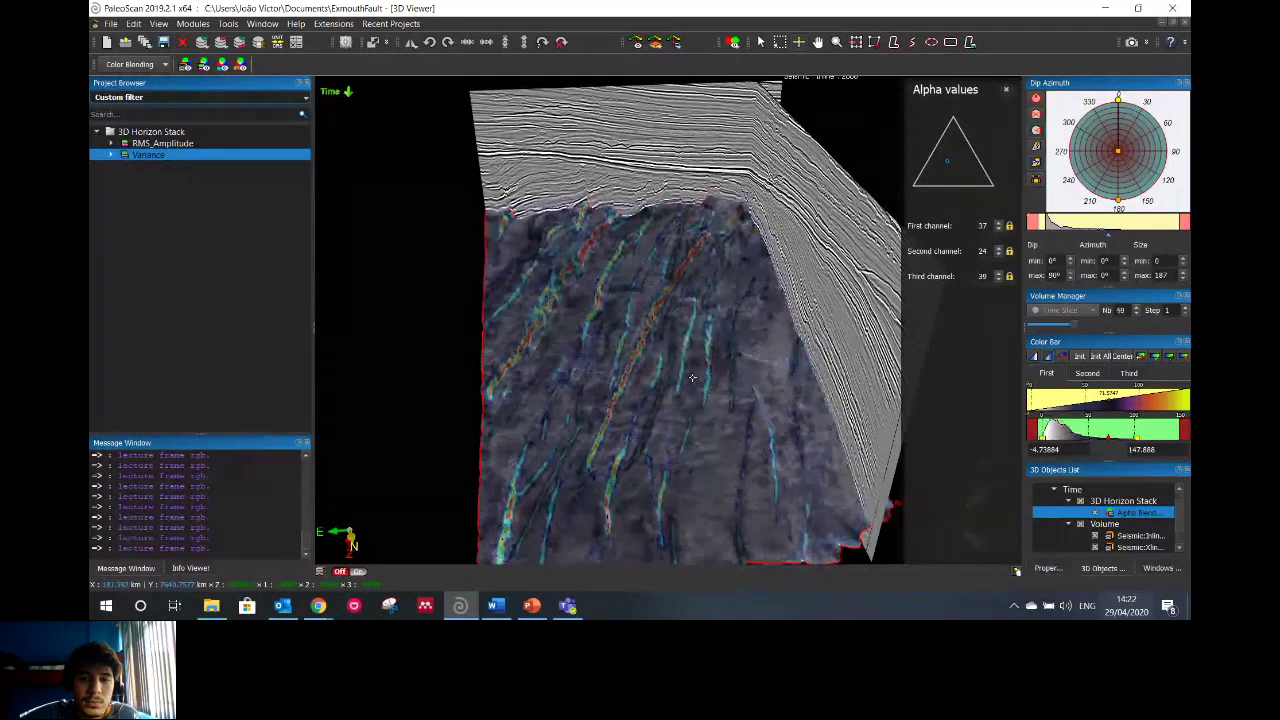
Move the alpha-blended horizon through the stack to number 40 in the 3D scene to compare its fault lineaments
{"action": "scroll", "coordinate": [692, 378], "scroll_direction": "down", "scroll_amount": 4}
{"action": "scroll", "coordinate": [692, 378], "scroll_direction": "down", "scroll_amount": 1}
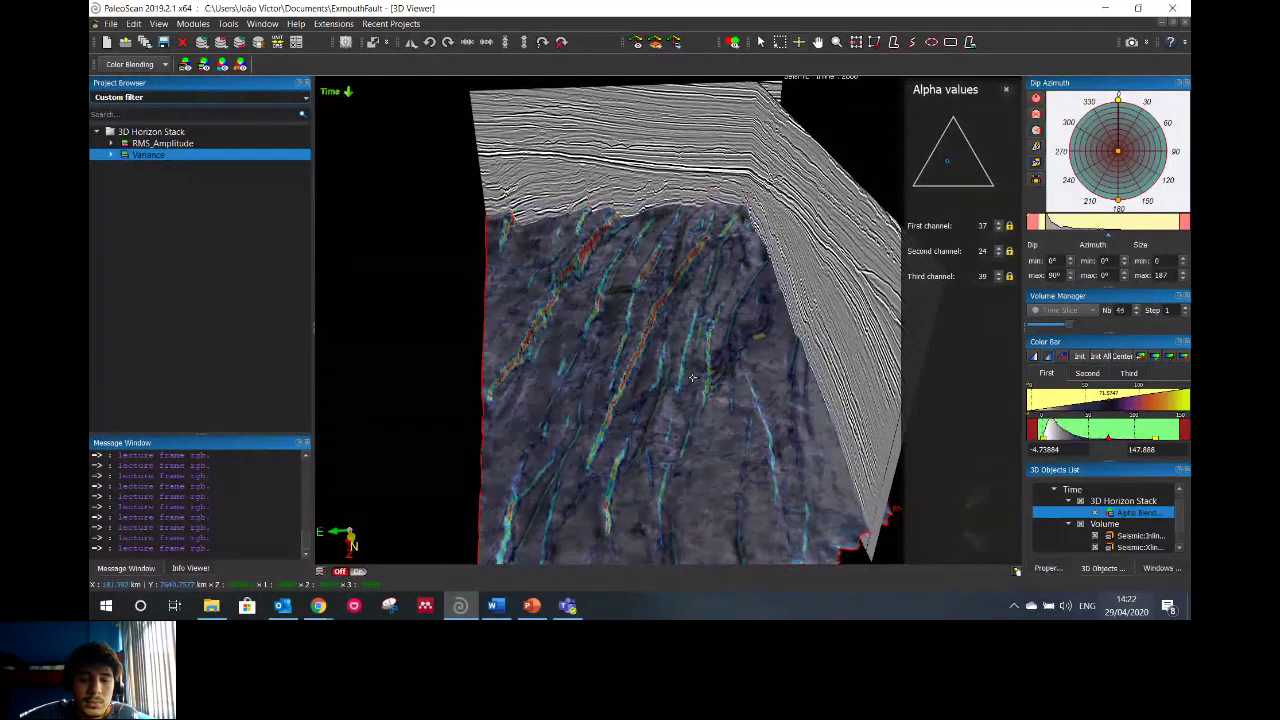
{"action": "scroll", "coordinate": [692, 378], "scroll_direction": "down", "scroll_amount": 4}
{"action": "scroll", "coordinate": [692, 378], "scroll_direction": "down", "scroll_amount": 1}
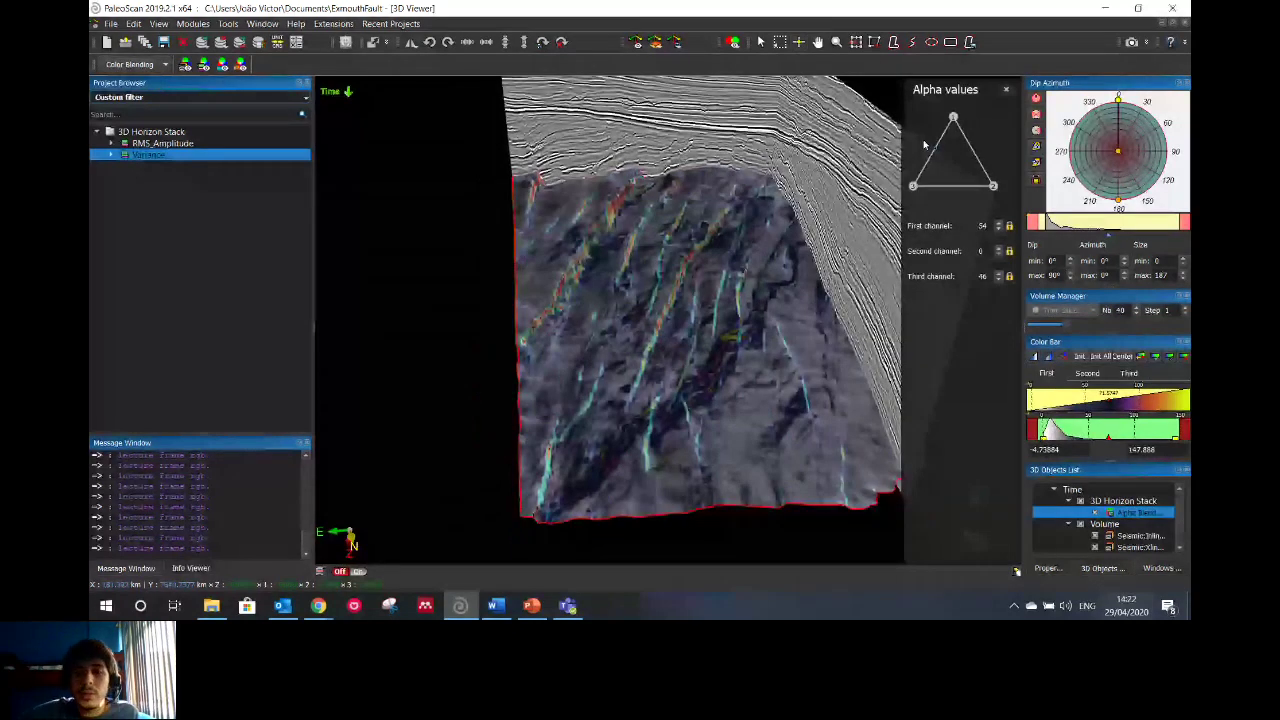
Close the horizon stack's color blending view and open the Variance volume beside the 3D scene
{"action": "key", "text": "ctrl+t"}
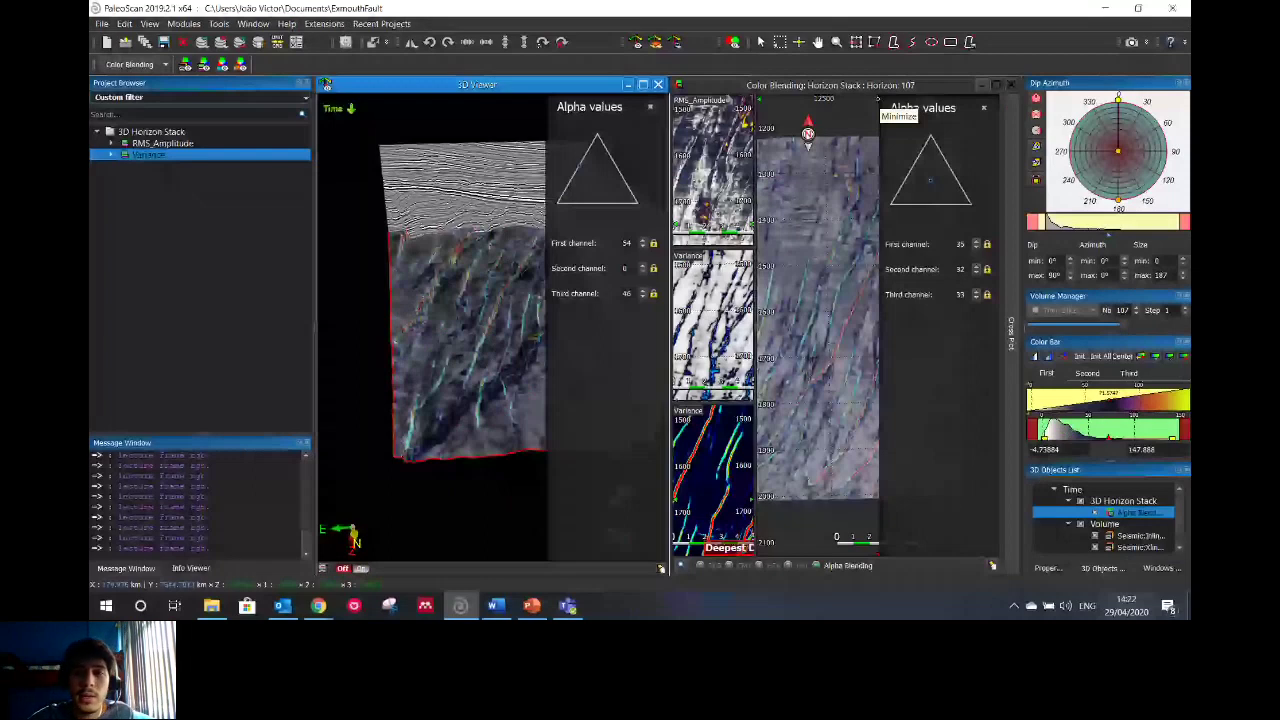
{"action": "left_click", "coordinate": [1010, 85]}
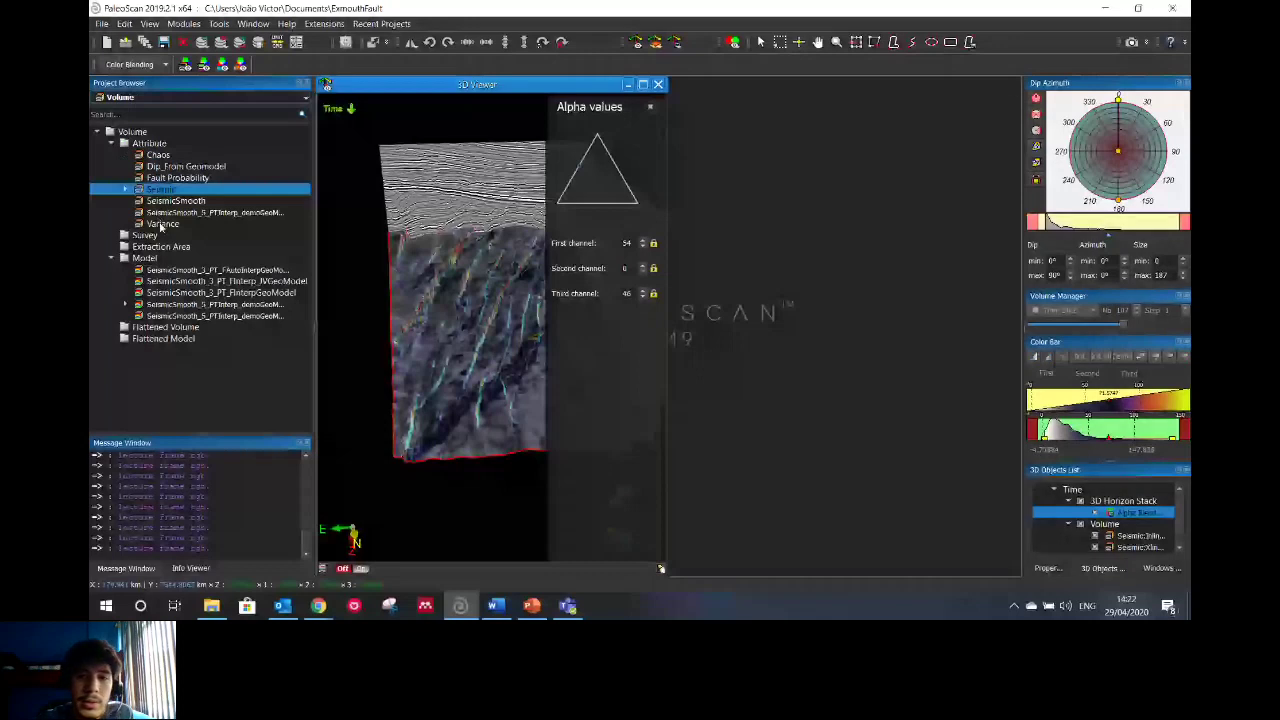
{"action": "double_click", "coordinate": [161, 226]}
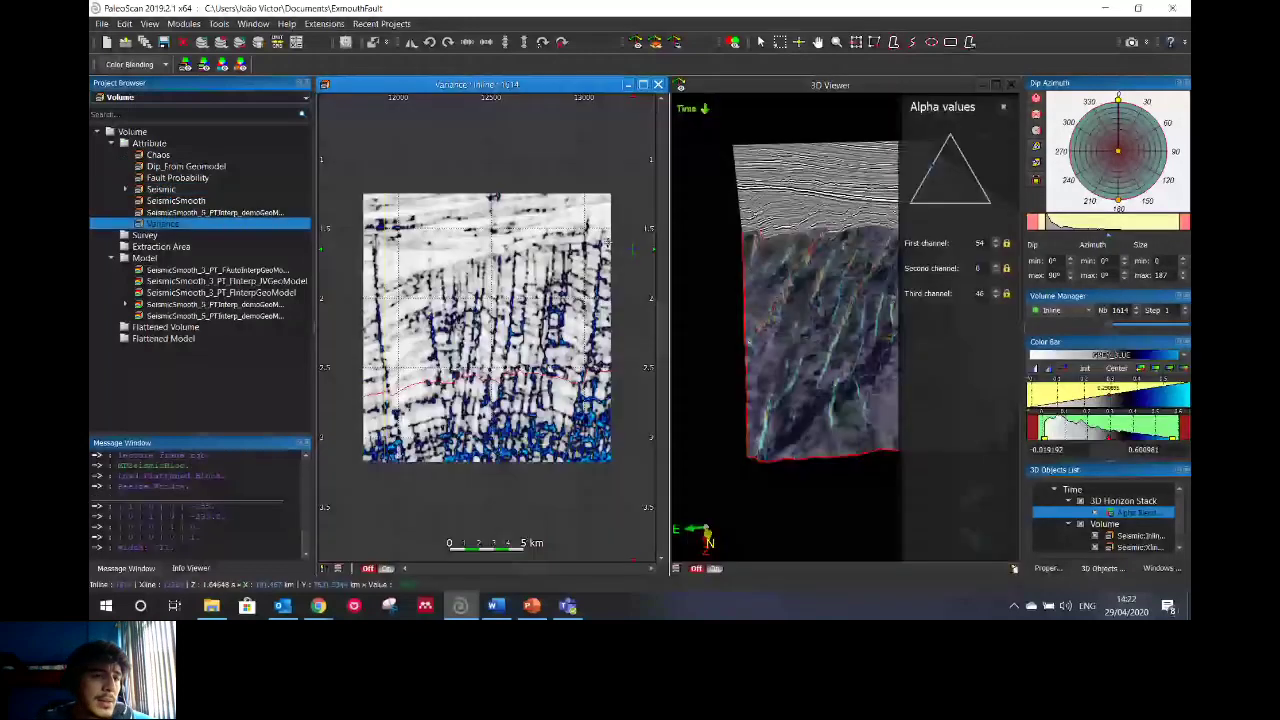
Use Fault Picking to trace a steep fault stick along a dark lineament on Variance inline 1614
{"action": "left_click", "coordinate": [140, 67]}
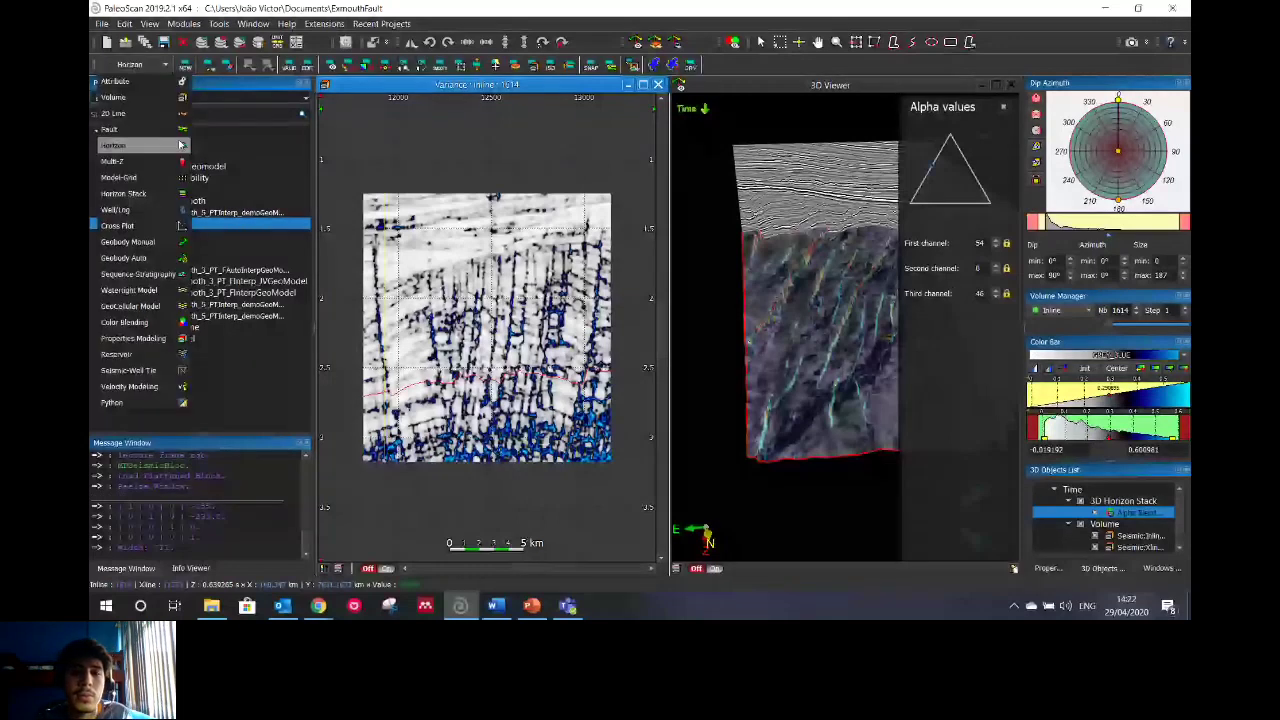
{"action": "left_click", "coordinate": [180, 130]}
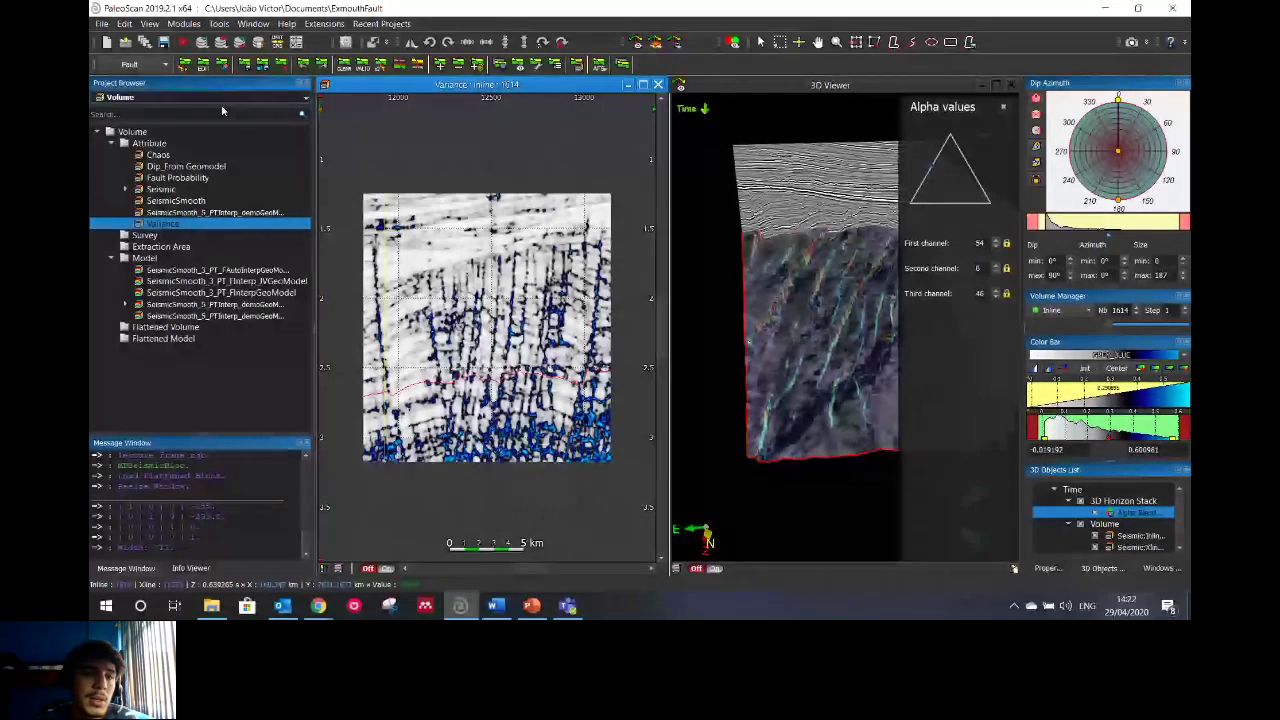
{"action": "scroll", "coordinate": [478, 308], "scroll_direction": "up", "scroll_amount": 5}
{"action": "left_click_drag", "start_coordinate": [479, 308], "coordinate": [489, 331]}
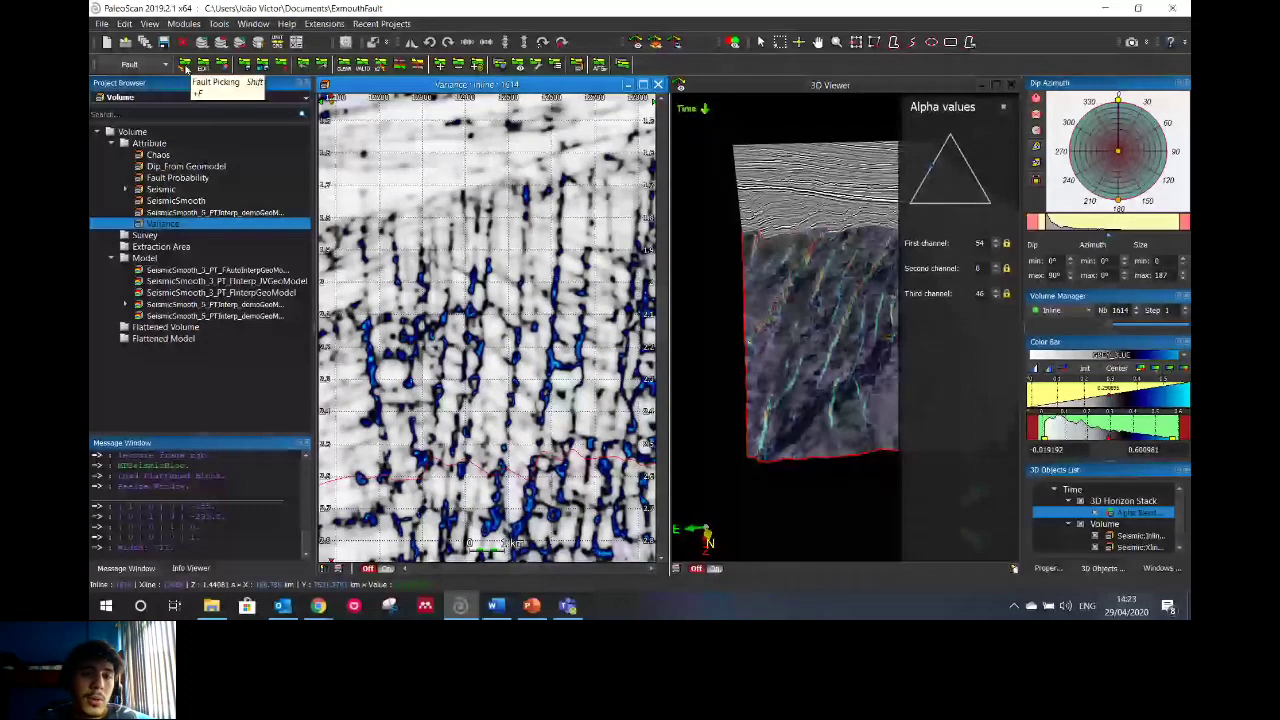
{"action": "left_click_drag", "start_coordinate": [495, 196], "coordinate": [498, 166]}
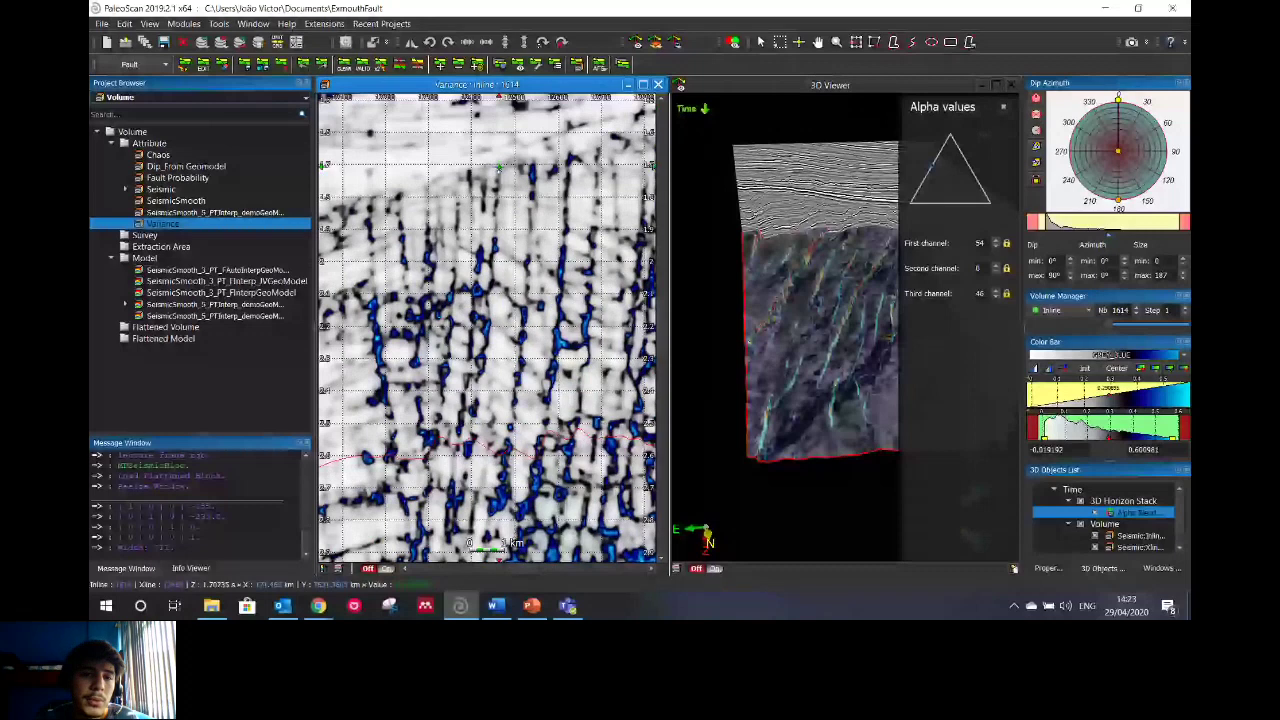
{"action": "left_click", "coordinate": [498, 166]}
{"action": "left_click", "coordinate": [495, 230]}
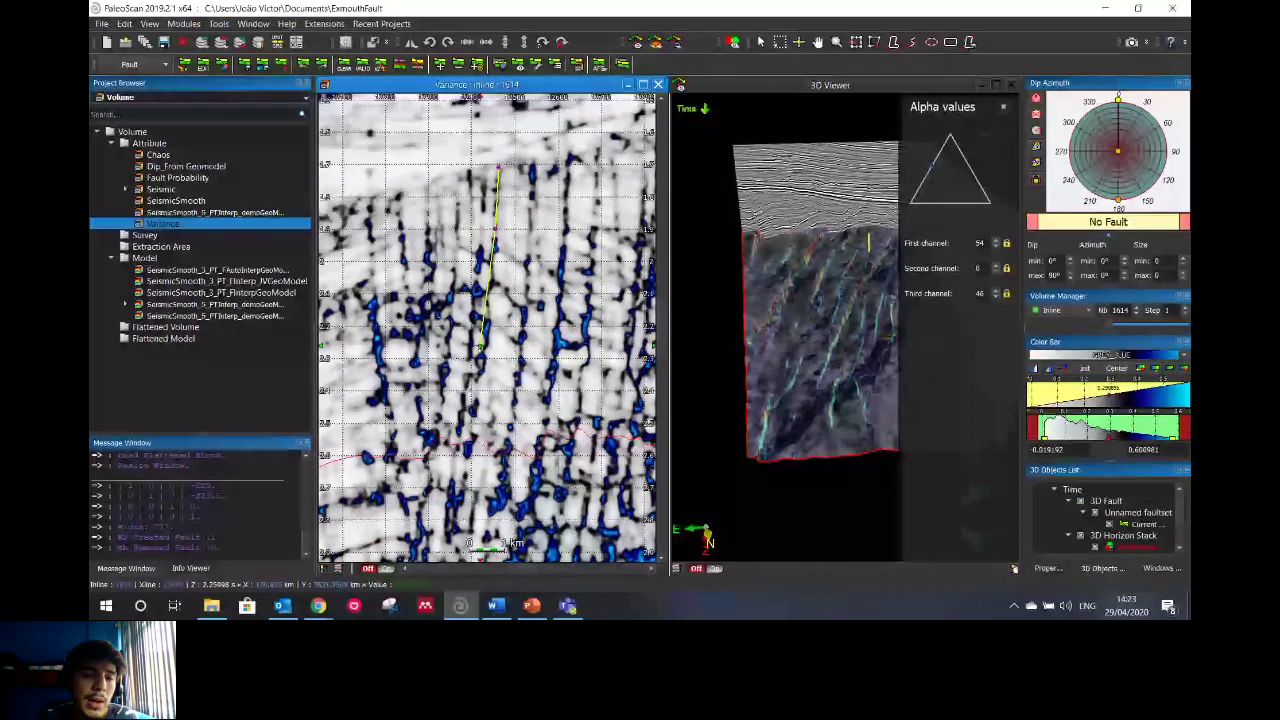
{"action": "left_click", "coordinate": [477, 376]}
{"action": "left_click", "coordinate": [471, 430]}
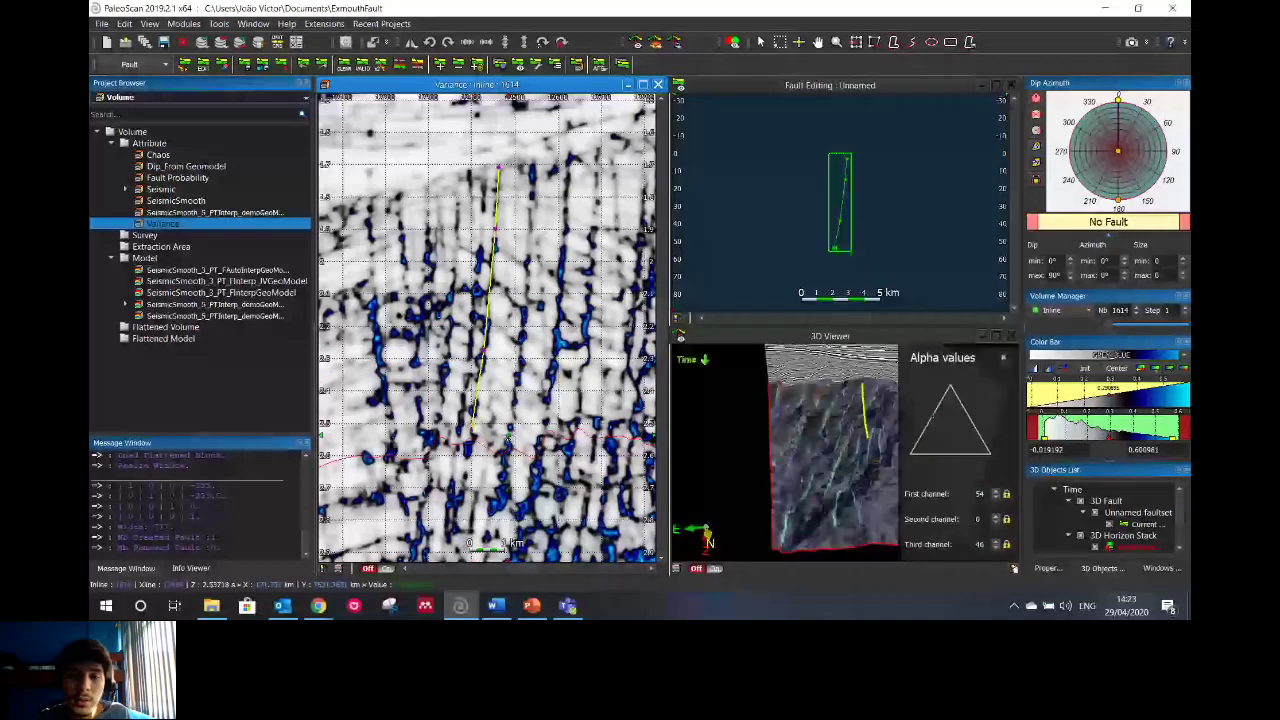
Close the alpha values display in the 3D view and pick another stick of the same fault on a neighbouring Variance inline
{"action": "left_click", "coordinate": [1002, 359]}
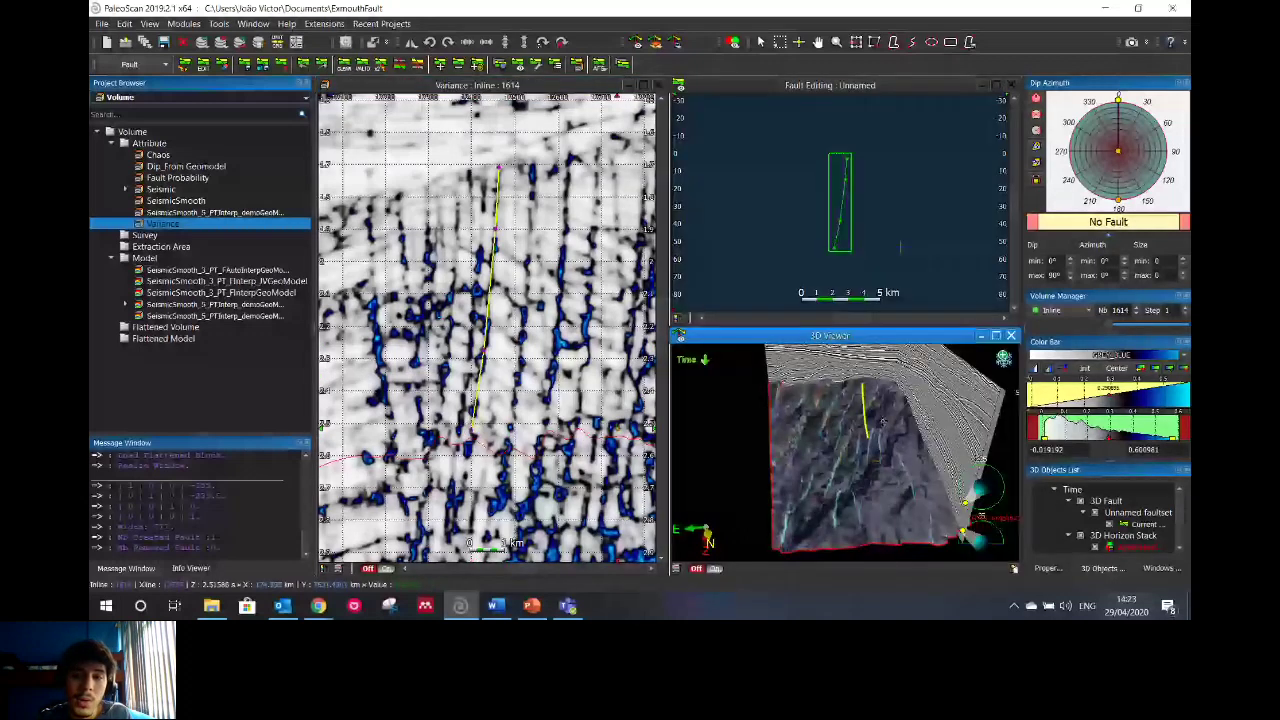
{"action": "left_click_drag", "start_coordinate": [882, 422], "coordinate": [889, 432]}
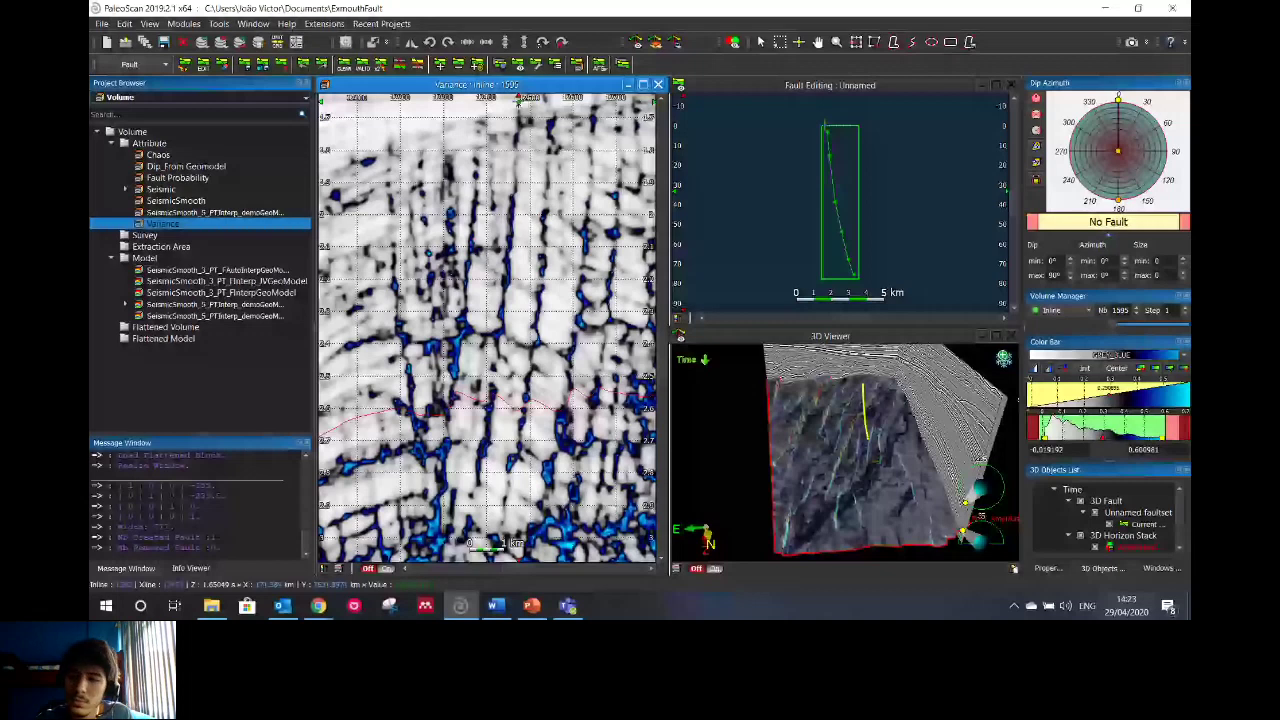
{"action": "left_click_drag", "start_coordinate": [518, 103], "coordinate": [492, 380]}
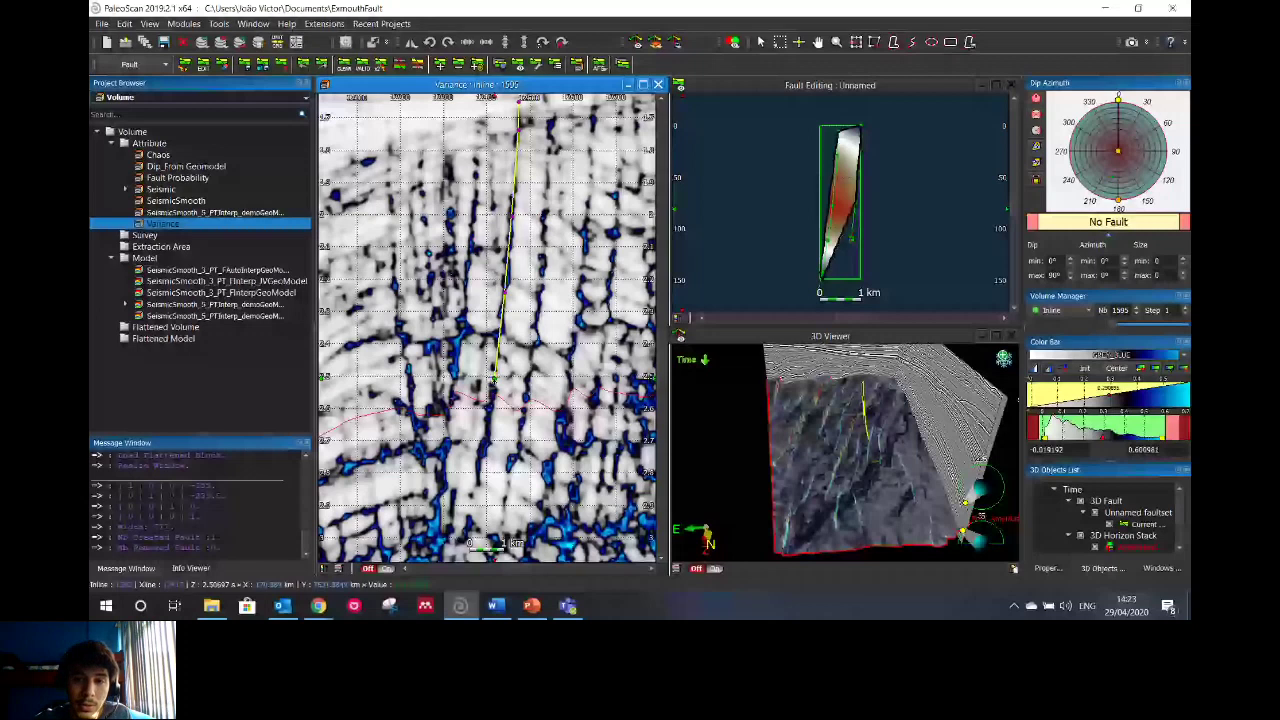
{"action": "left_click", "coordinate": [474, 507]}
Map an attribute volume onto the plane of the picked fault in the fault editing view
{"action": "scroll", "coordinate": [872, 421], "scroll_direction": "up", "scroll_amount": 5}
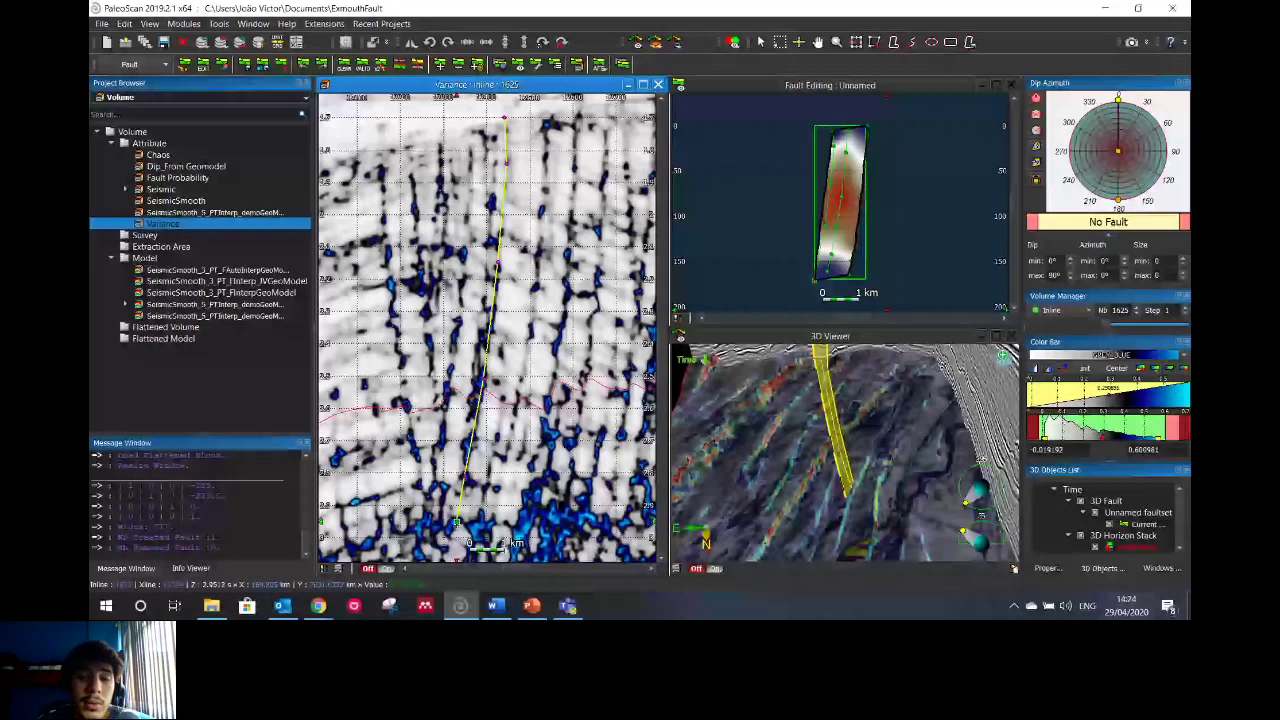
{"action": "left_click", "coordinate": [679, 85]}
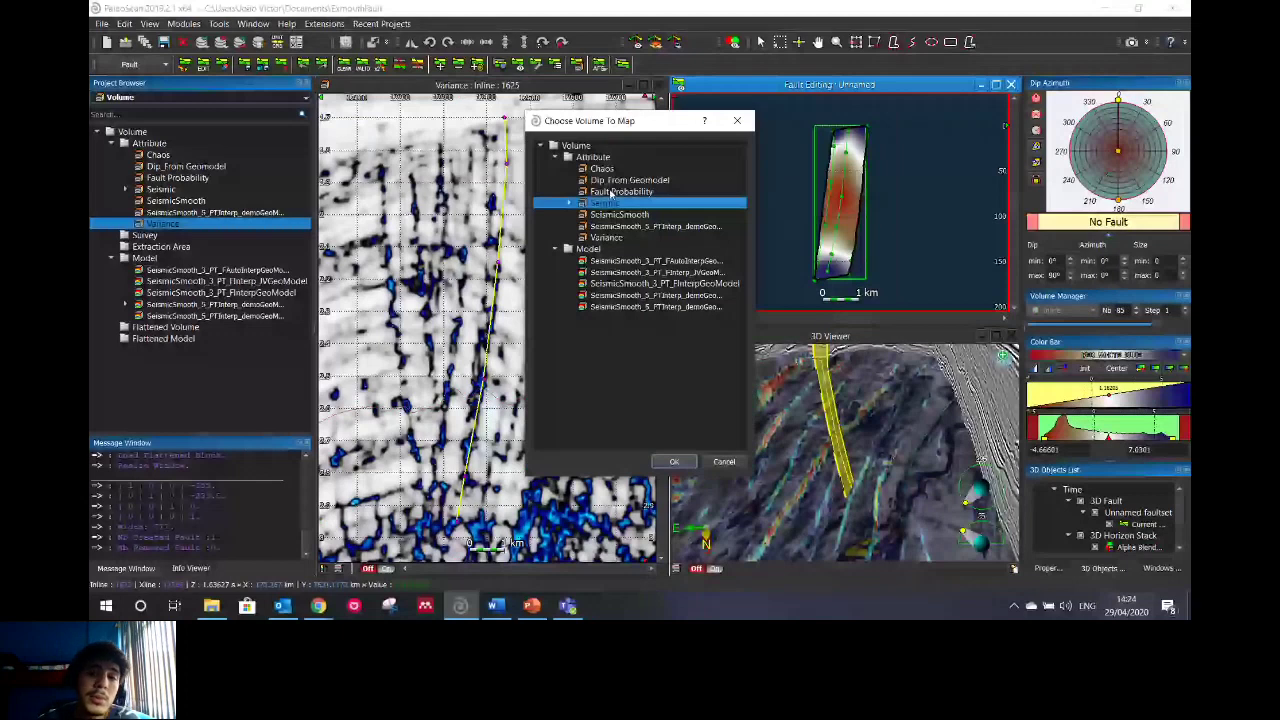
{"action": "left_click", "coordinate": [674, 461]}
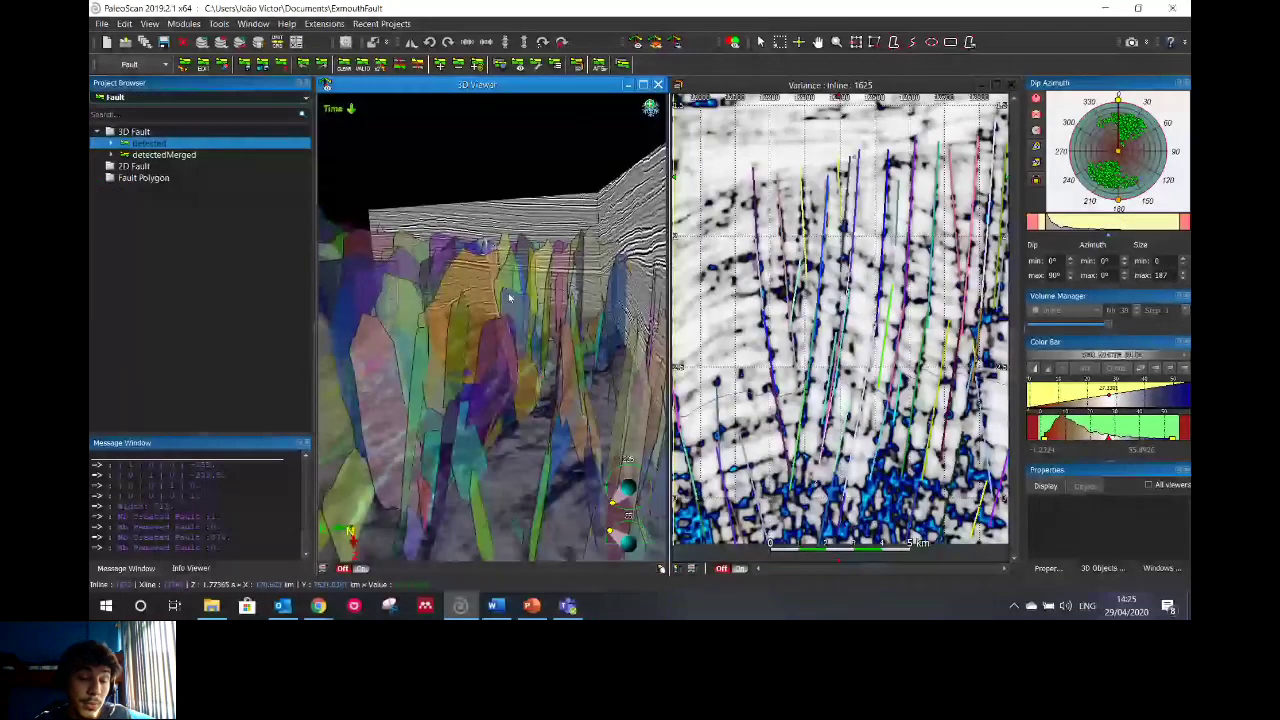
Highlight the detected faults in the 3D scene and on Variance inline 1625
{"action": "scroll", "coordinate": [459, 333], "scroll_direction": "down", "scroll_amount": 5}
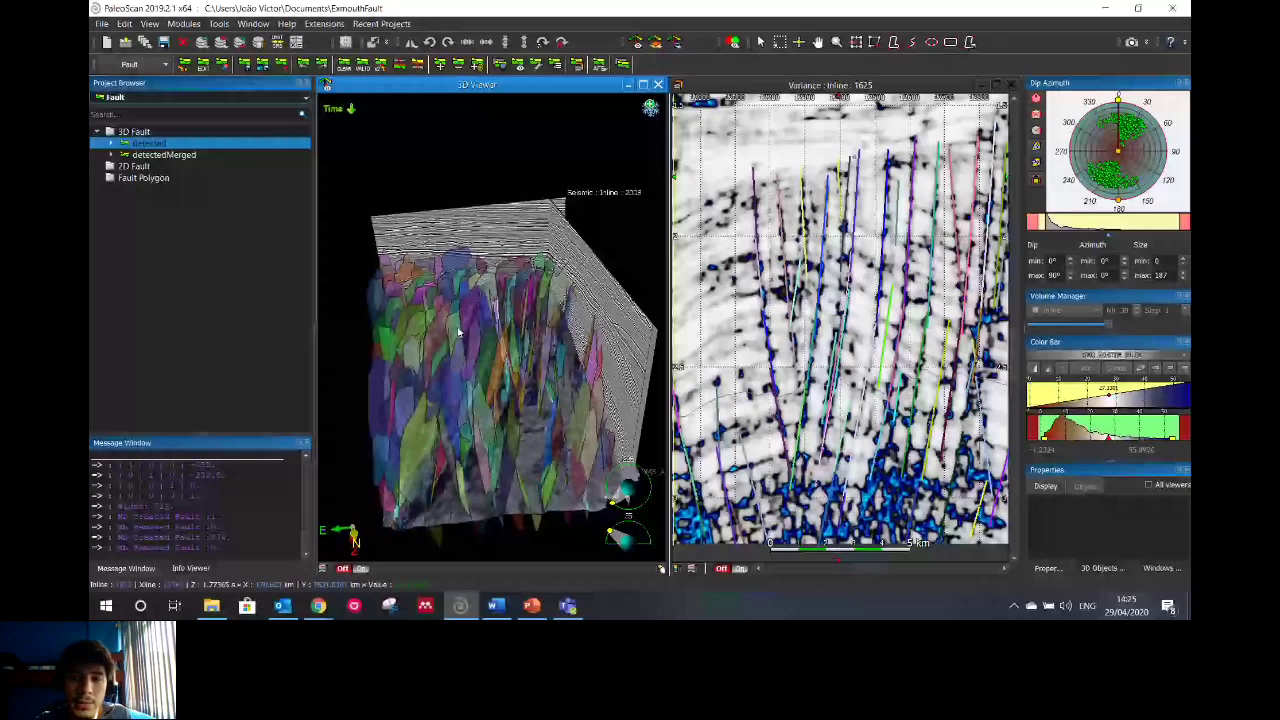
{"action": "left_click_drag", "start_coordinate": [459, 333], "coordinate": [648, 350]}
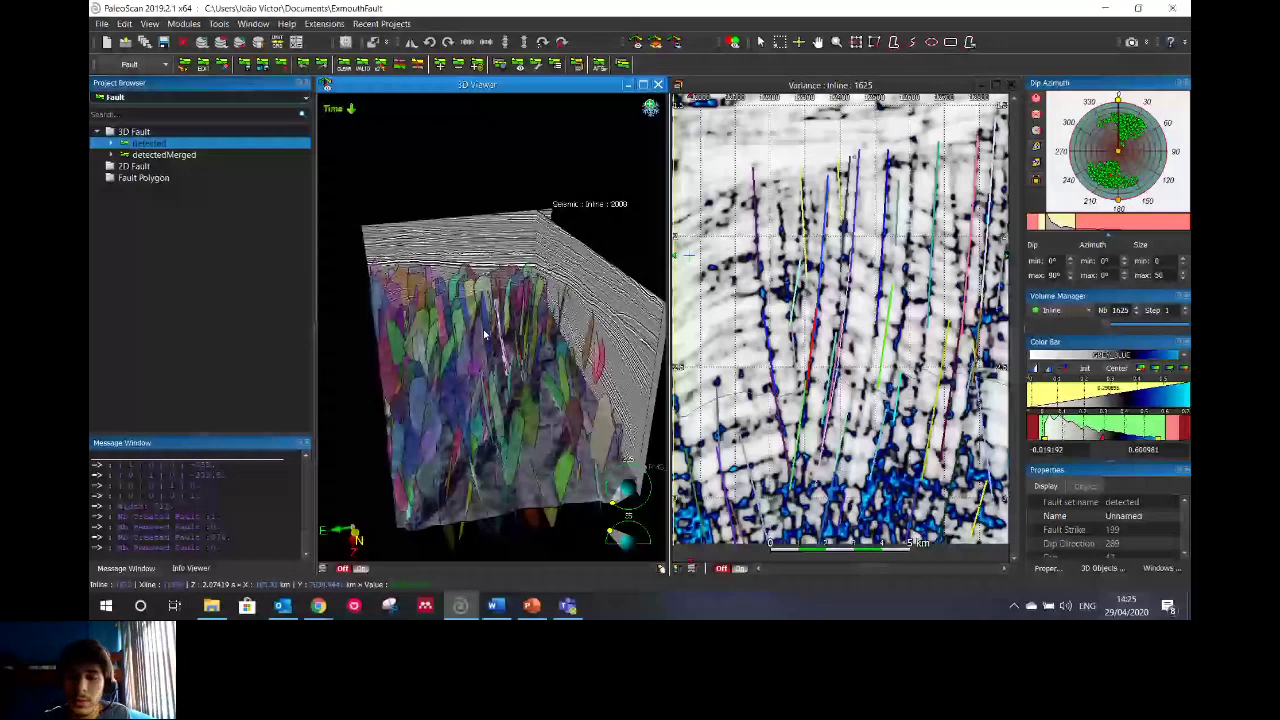
{"action": "left_click_drag", "start_coordinate": [485, 335], "coordinate": [922, 355]}
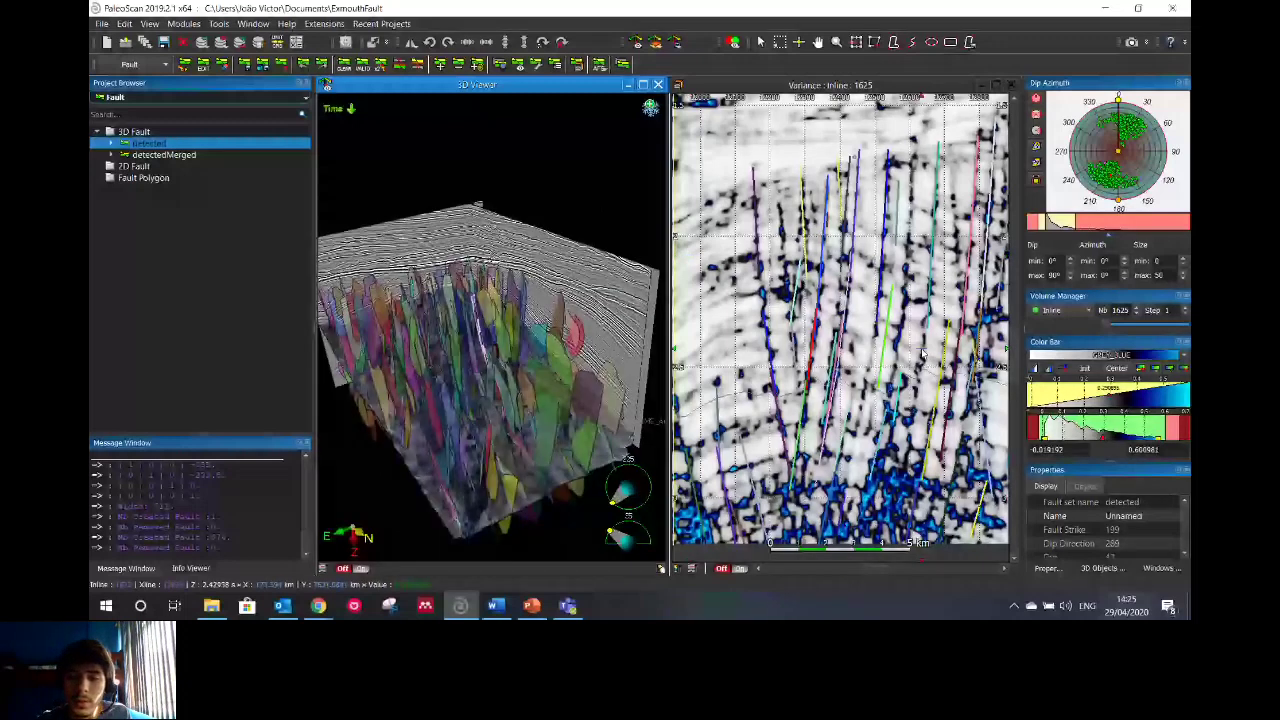
{"action": "left_click", "coordinate": [1102, 568]}
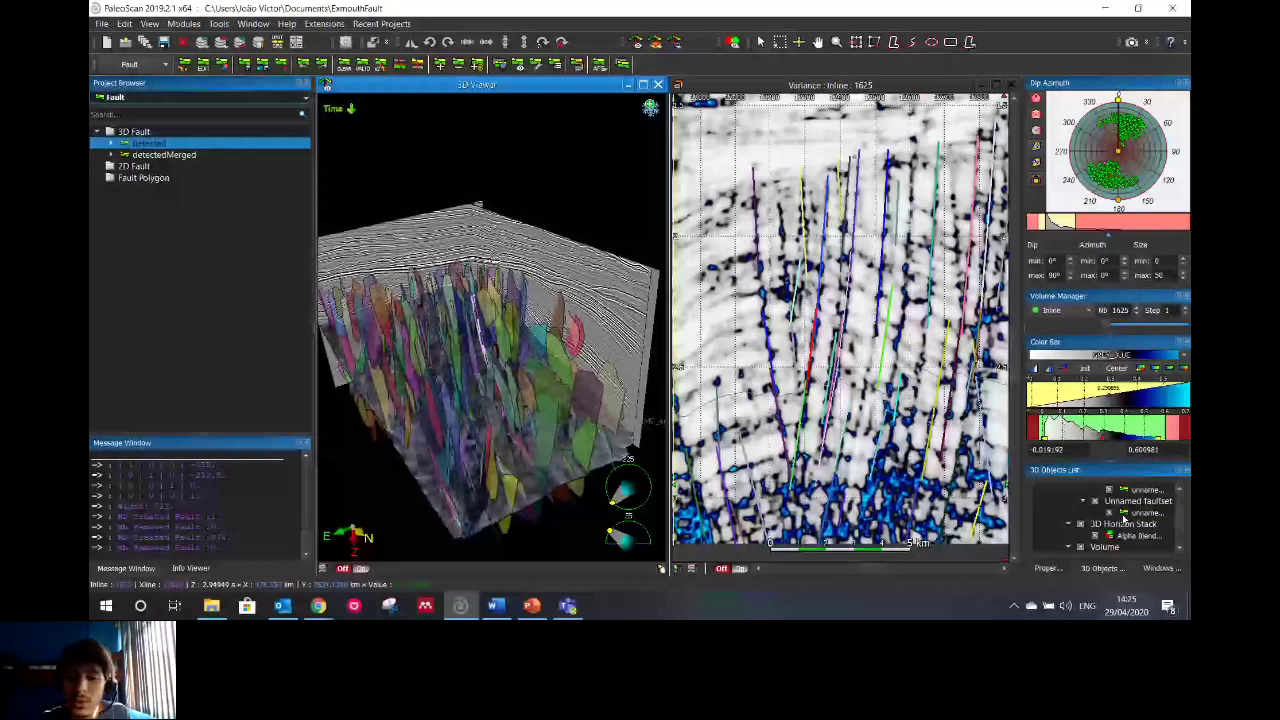
{"action": "left_click", "coordinate": [1123, 517]}
{"action": "scroll", "coordinate": [1134, 519], "scroll_direction": "down", "scroll_amount": 1}
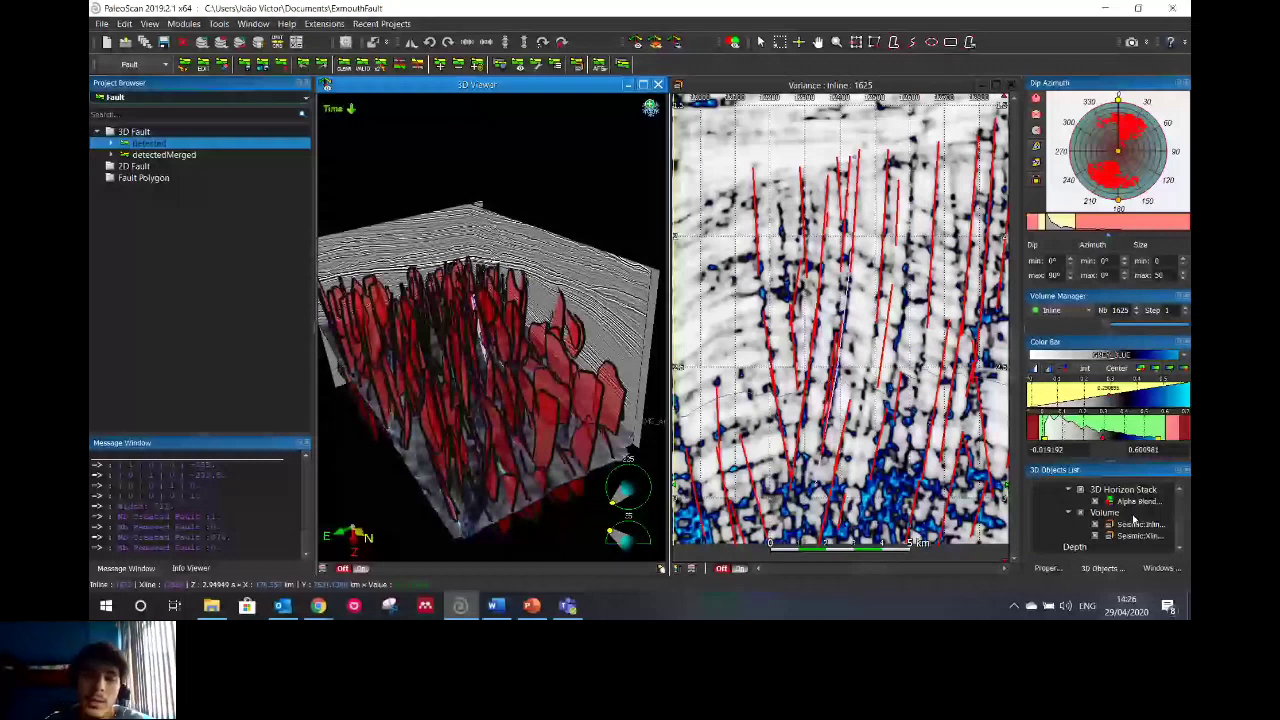
Move the Variance section to inline 1546 and remove the alpha-blended horizon stack from the 3D scene
{"action": "left_click", "coordinate": [1135, 500]}
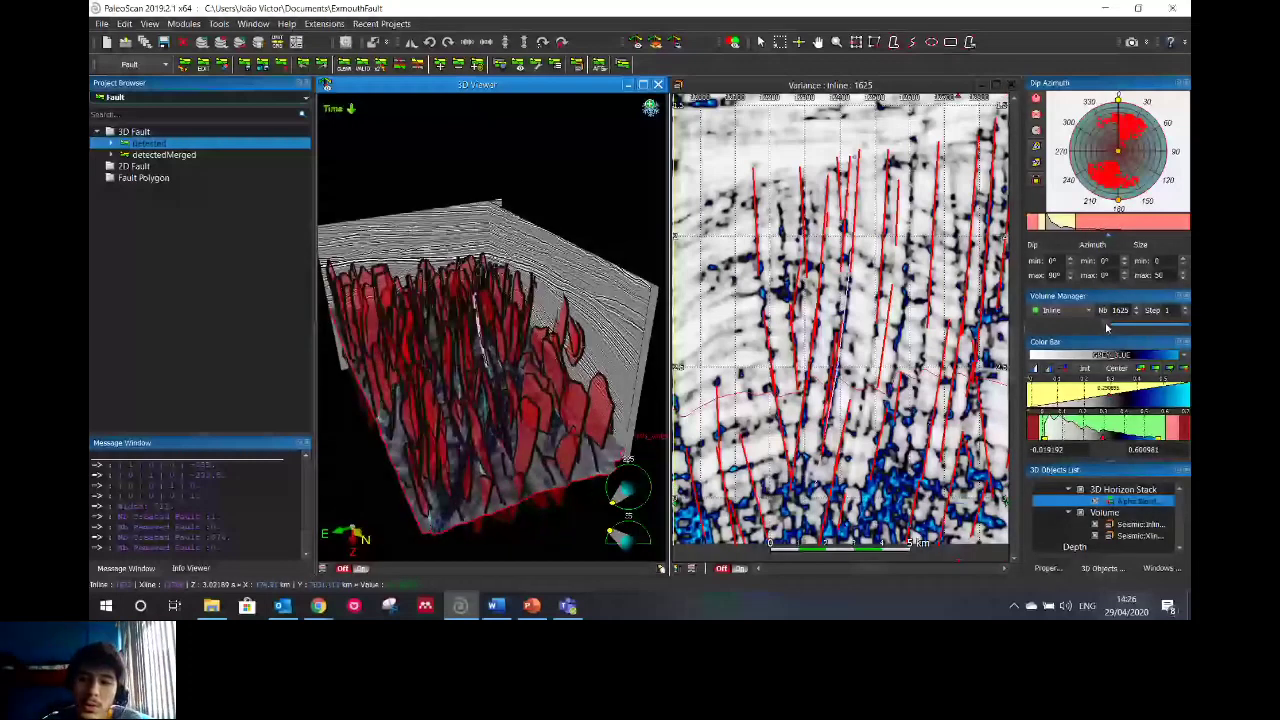
{"action": "left_click_drag", "start_coordinate": [1107, 327], "coordinate": [1132, 322]}
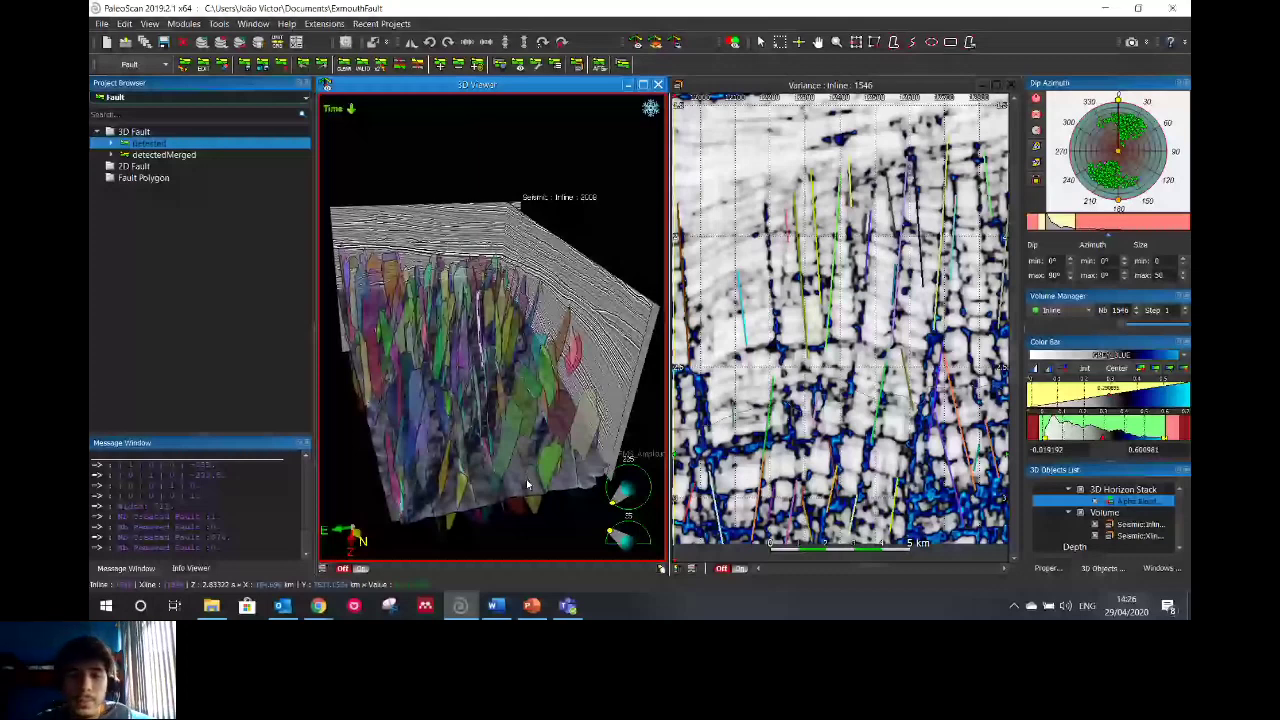
{"action": "right_click", "coordinate": [1090, 500]}
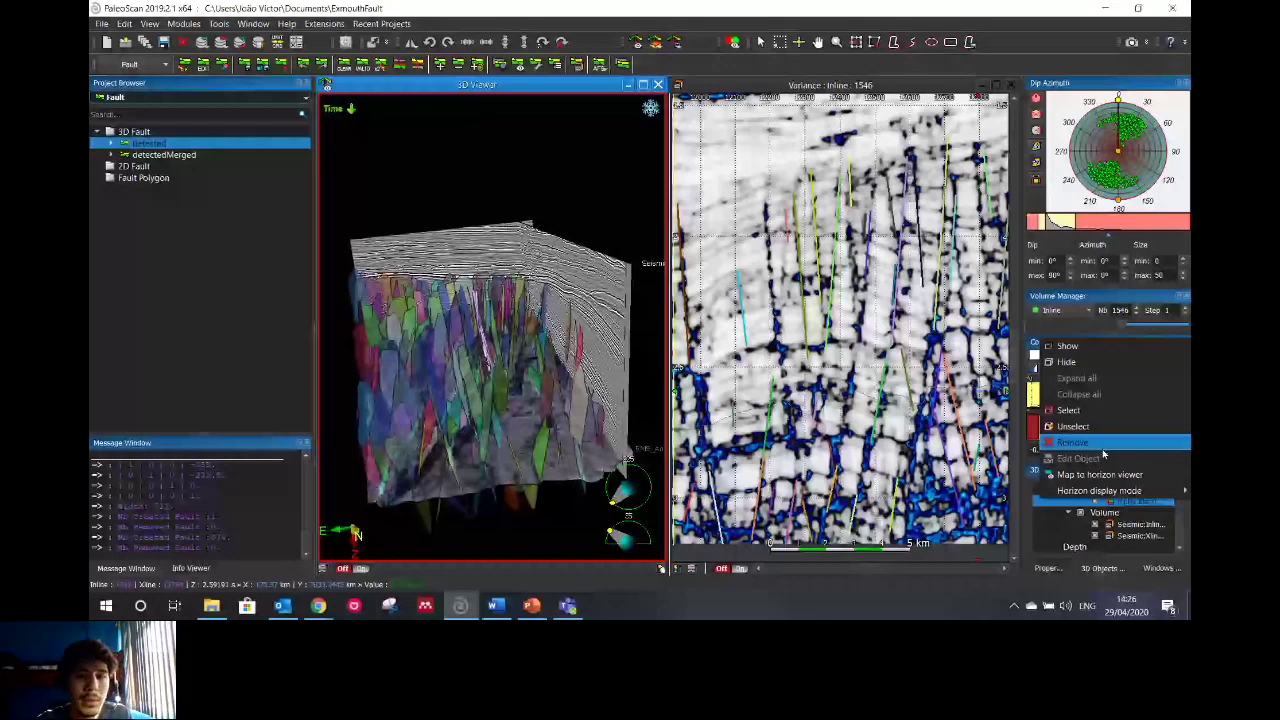
{"action": "left_click", "coordinate": [1103, 445]}
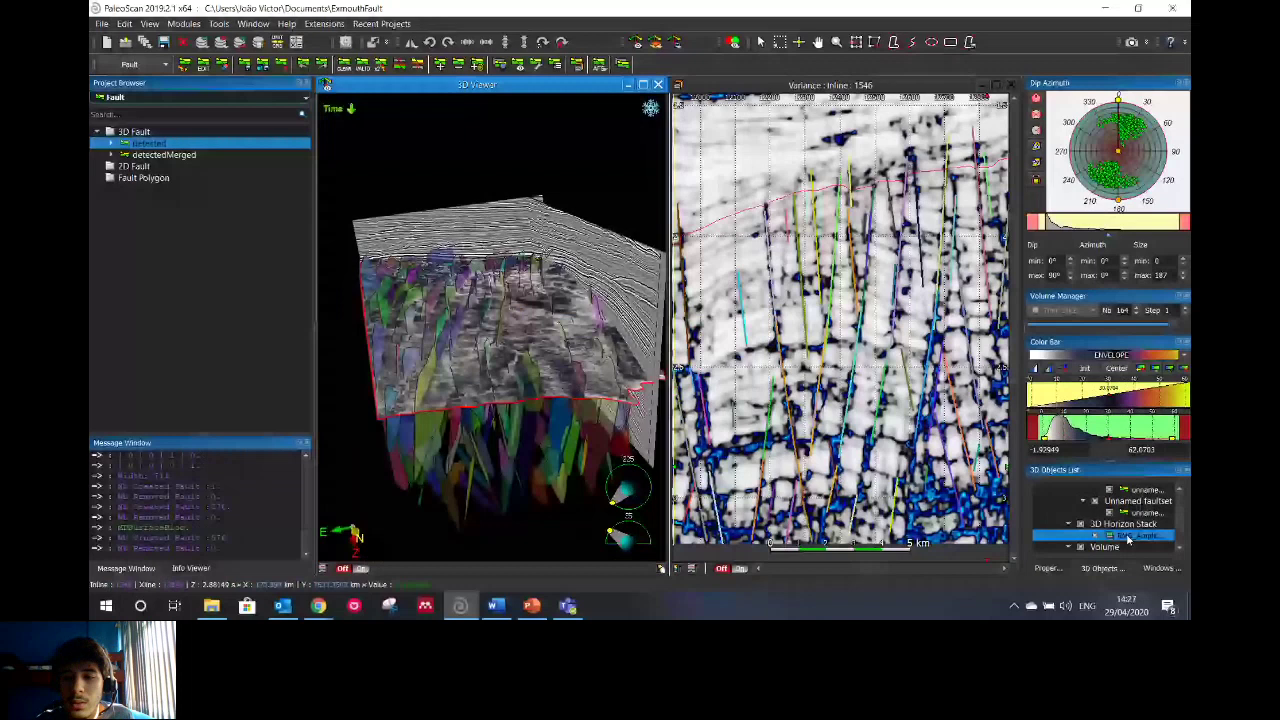
Select the detected faults together with the RMS_Amplitude horizon and inspect the fault traces crossing it in an enlarged 3D view
{"action": "scroll", "coordinate": [1128, 538], "scroll_direction": "up", "scroll_amount": 1}
{"action": "left_click", "coordinate": [1135, 524]}
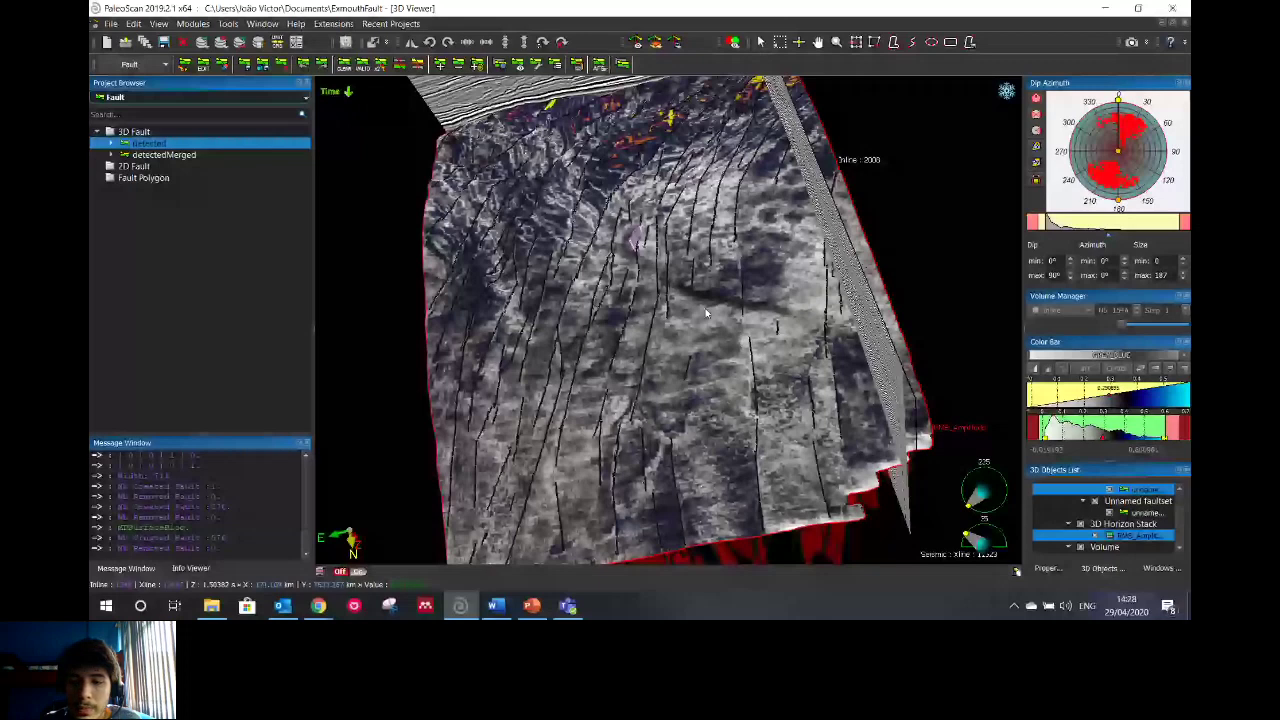
{"action": "scroll", "coordinate": [705, 313], "scroll_direction": "down", "scroll_amount": 2}
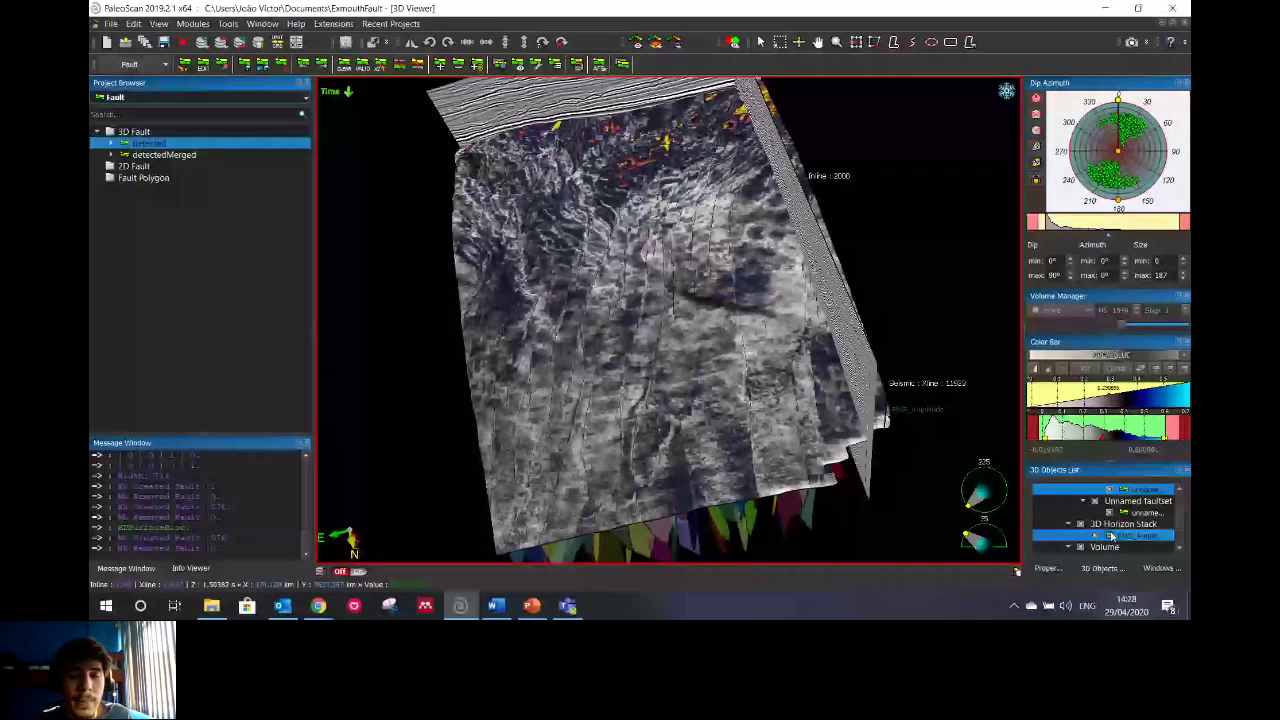
Add the RMS_Amplitude horizon stack to the 3D scene again and color it by Z-Value
{"action": "left_click_drag", "start_coordinate": [1110, 537], "coordinate": [593, 328]}
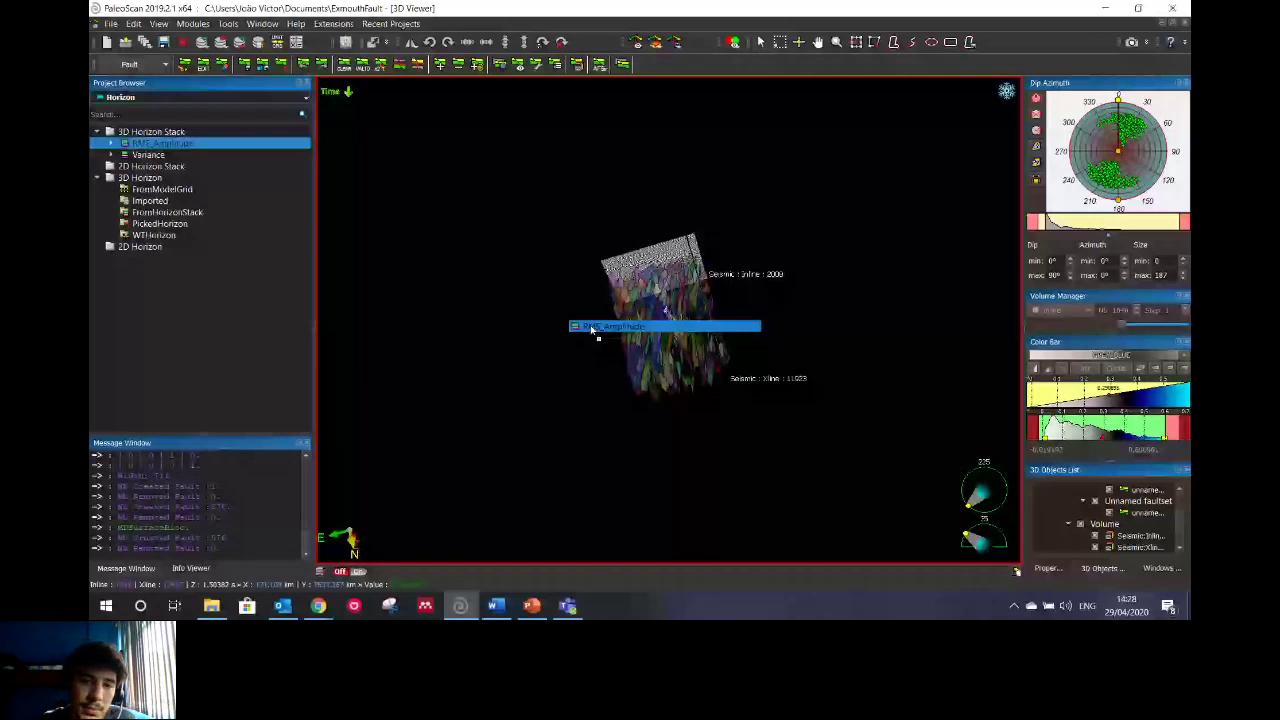
{"action": "left_click_drag", "start_coordinate": [591, 327], "coordinate": [633, 341]}
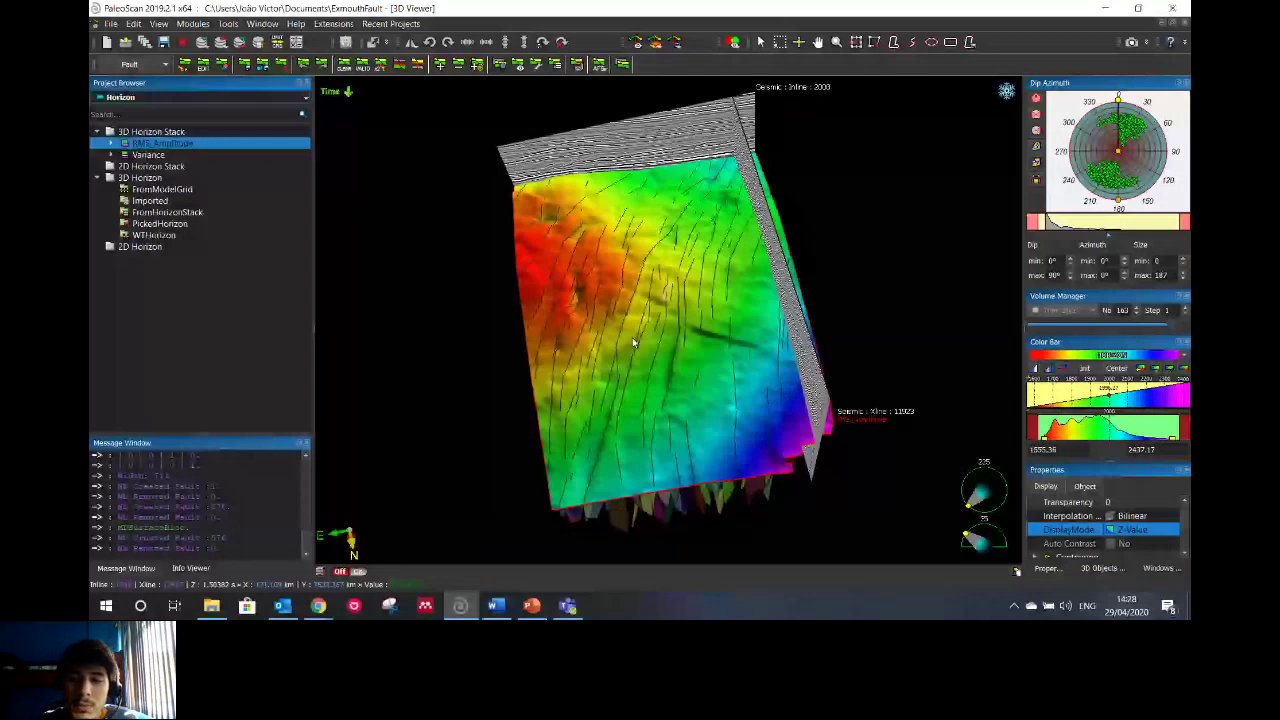
{"action": "left_click_drag", "start_coordinate": [632, 342], "coordinate": [610, 310]}
Try displaying contour lines on the Z-Value horizon with a contour step of 20
{"action": "scroll", "coordinate": [1145, 541], "scroll_direction": "down", "scroll_amount": 1}
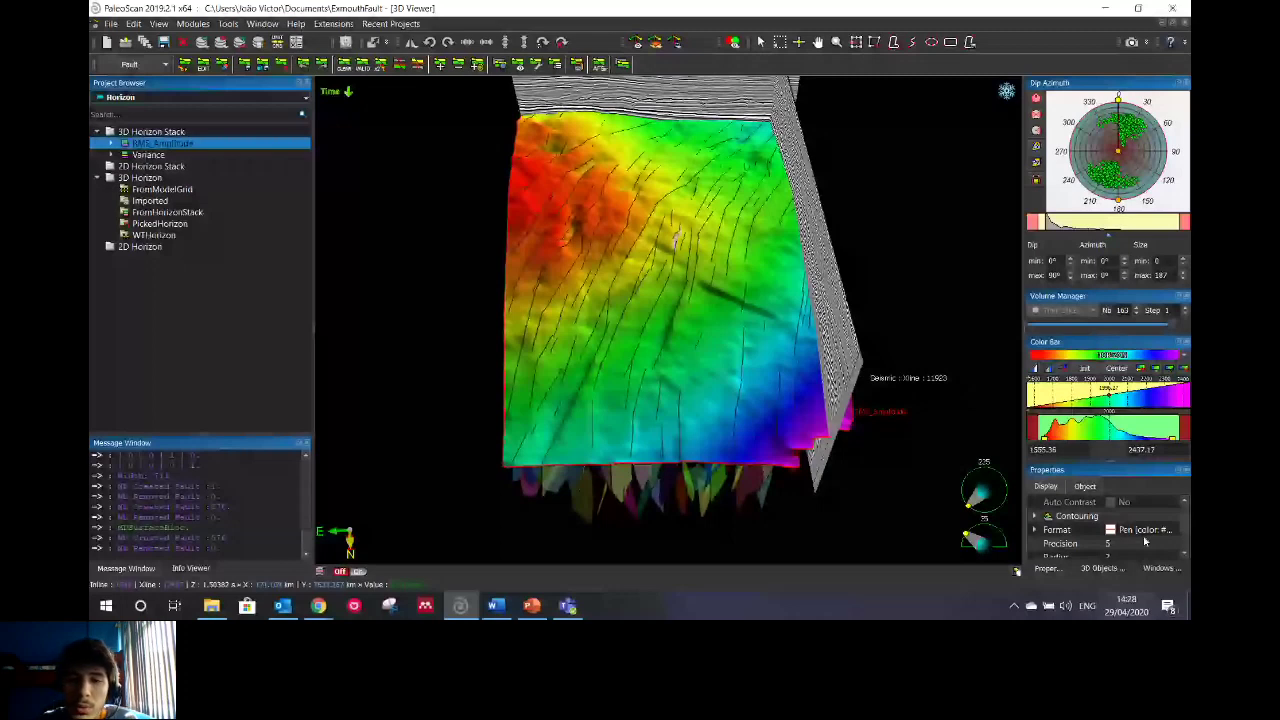
{"action": "left_click", "coordinate": [1034, 516]}
{"action": "left_click", "coordinate": [1110, 530]}
{"action": "scroll", "coordinate": [1127, 530], "scroll_direction": "down", "scroll_amount": 1}
{"action": "left_click", "coordinate": [1127, 516]}
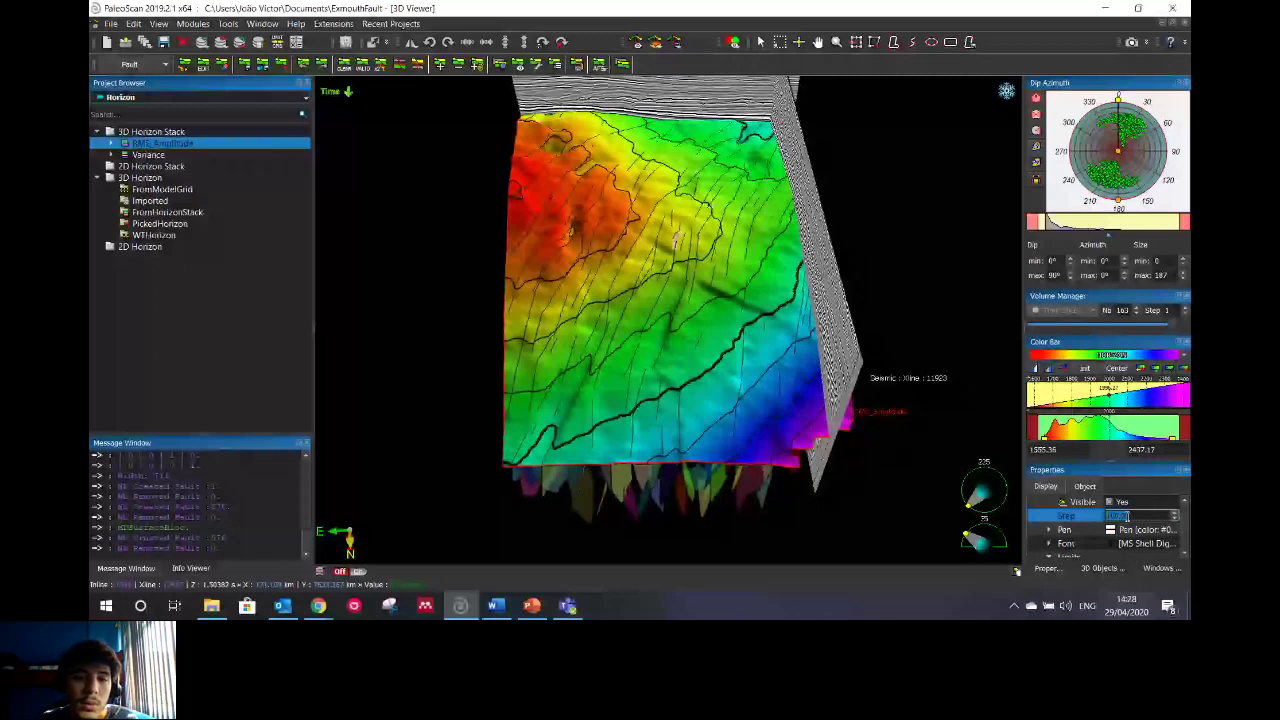
{"action": "type", "text": "20"}
{"action": "key", "text": "Return"}
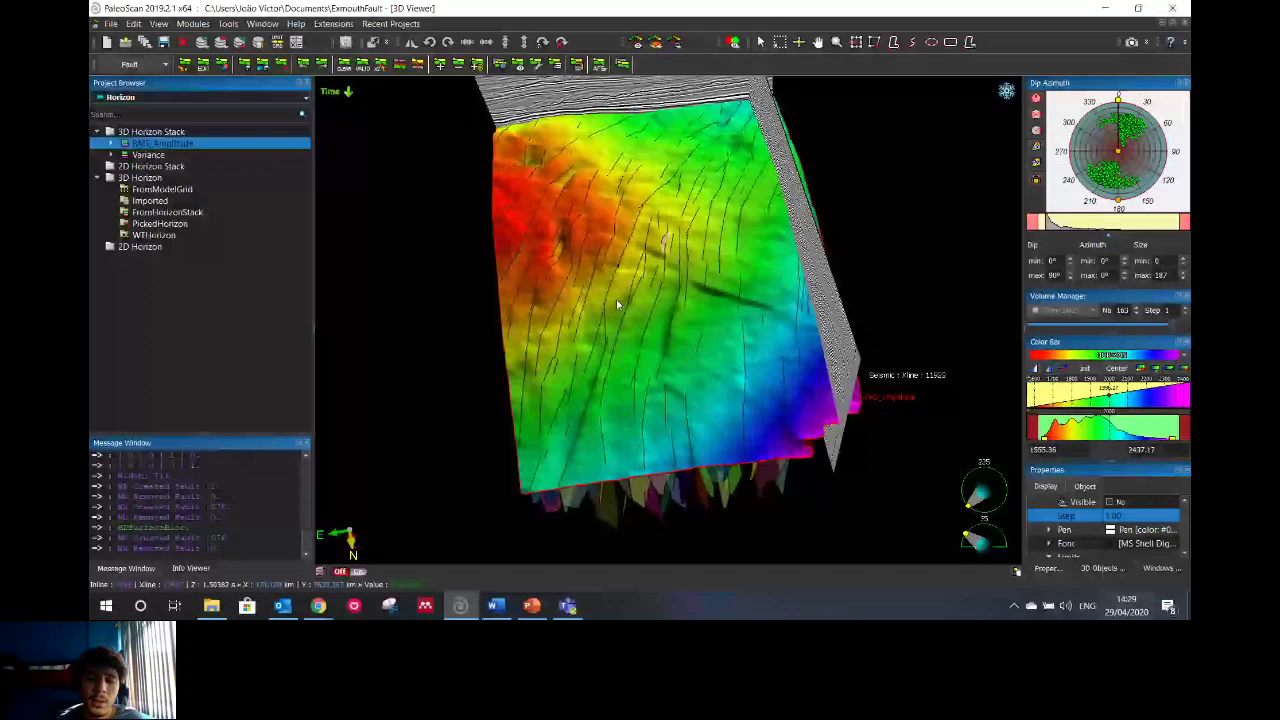
View the Z-Value horizon with the detected faults from a lower angle and switch to the PowerPoint webinar presentation
{"action": "left_click_drag", "start_coordinate": [617, 303], "coordinate": [685, 183]}
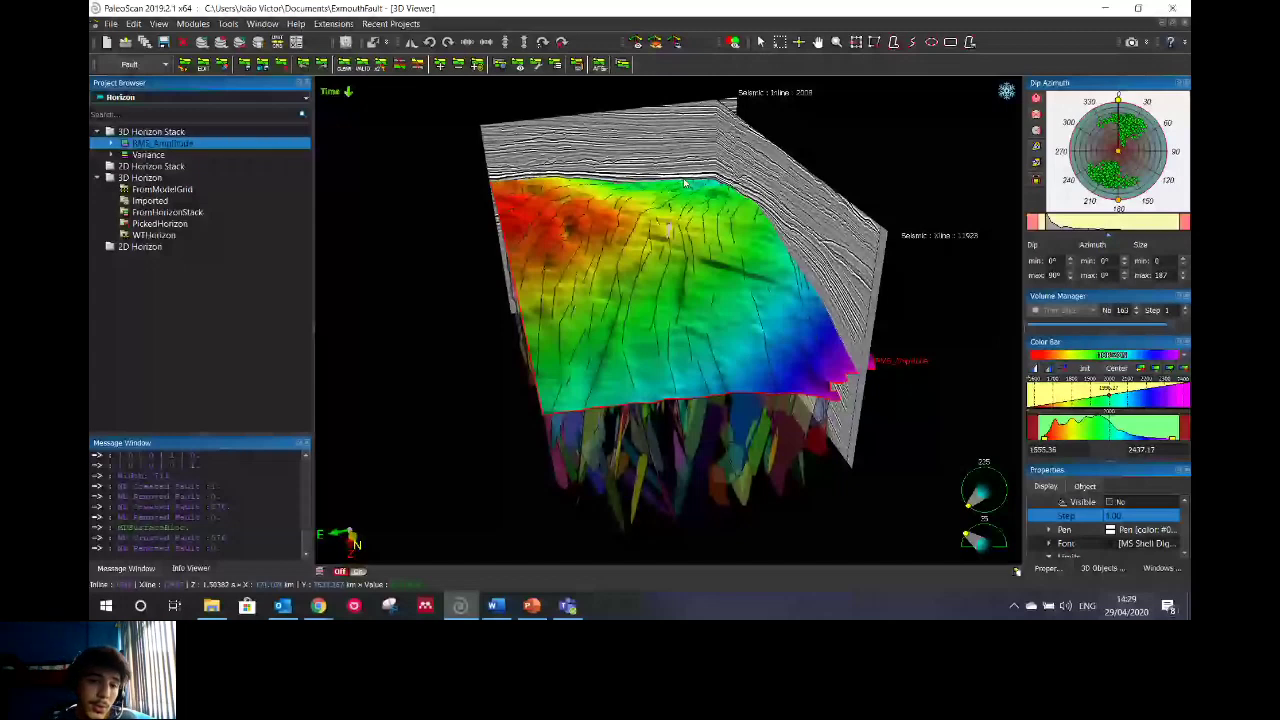
{"action": "left_click", "coordinate": [530, 607]}
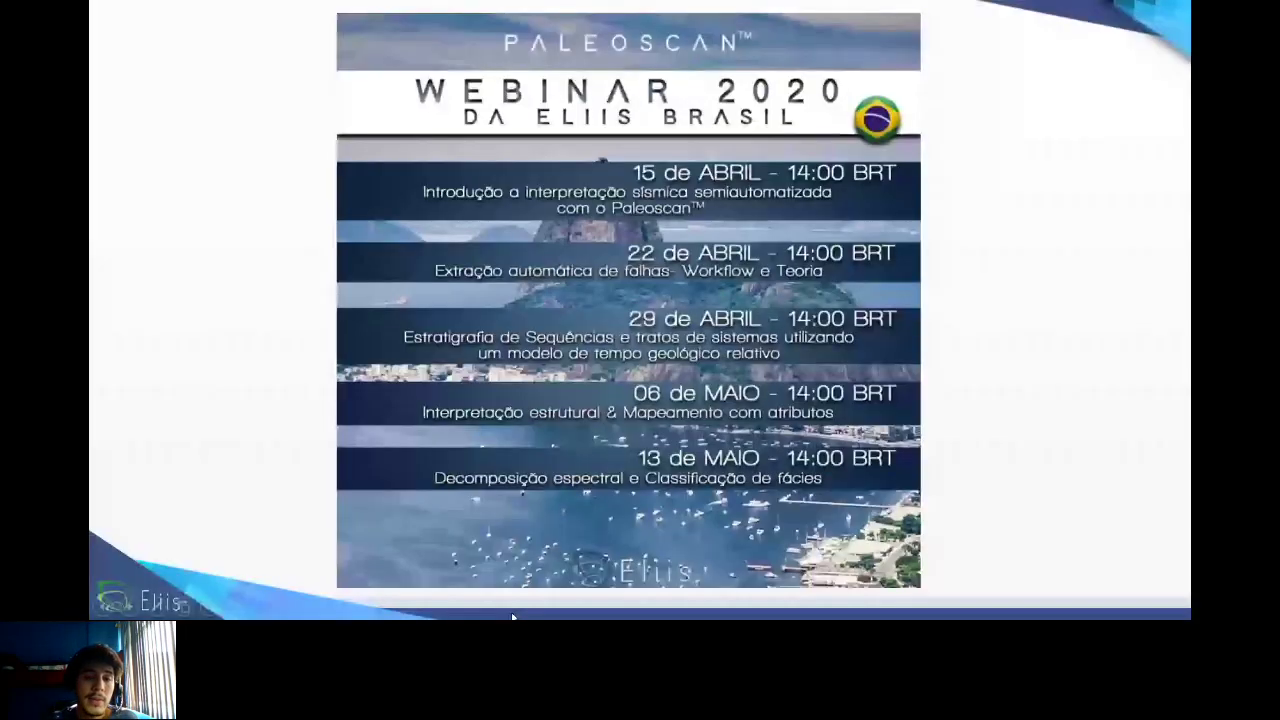